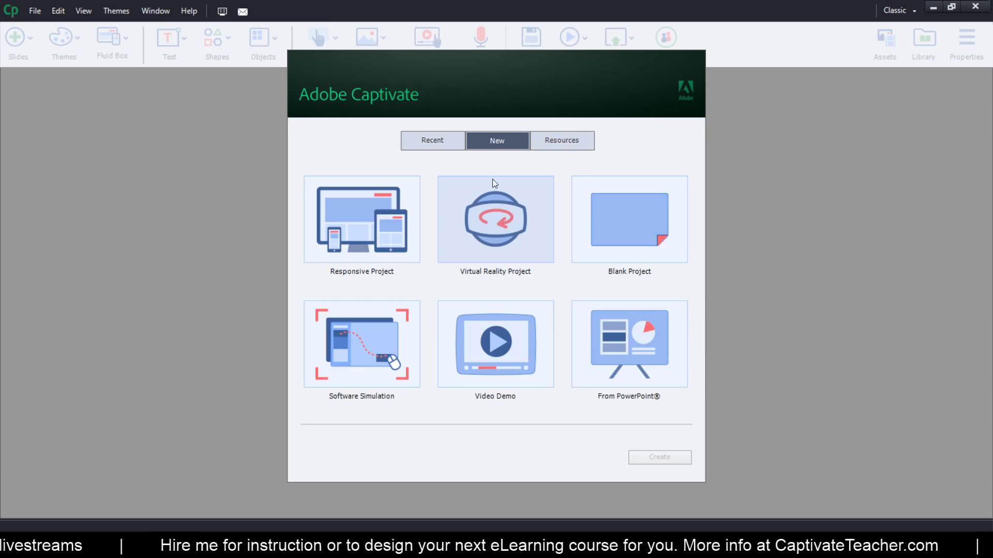
Step: Create a new responsive project
{"action": "left_click", "coordinate": [352, 228]}
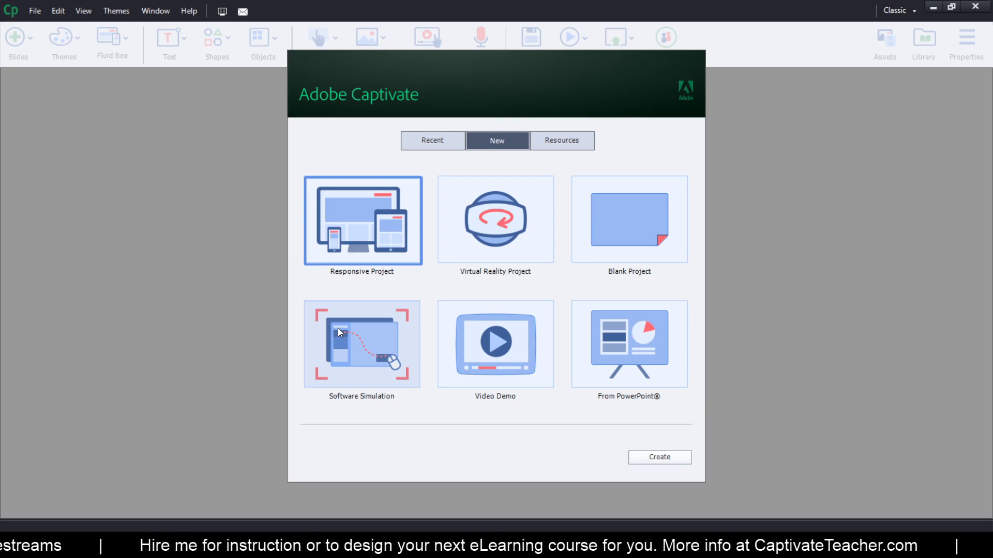
{"action": "left_click", "coordinate": [672, 459]}
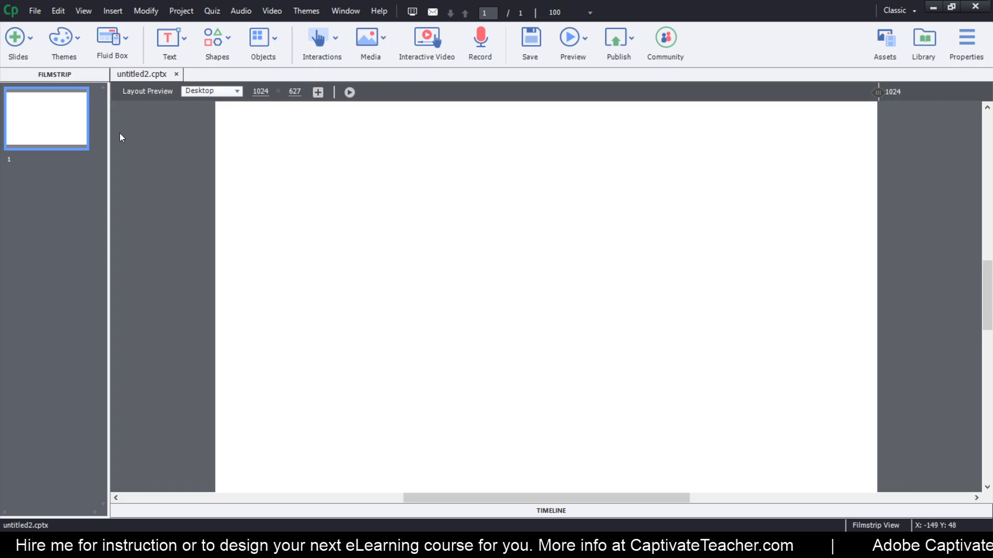
Step: View the Adobe Captivate release and version information, and close it
{"action": "left_click", "coordinate": [382, 12]}
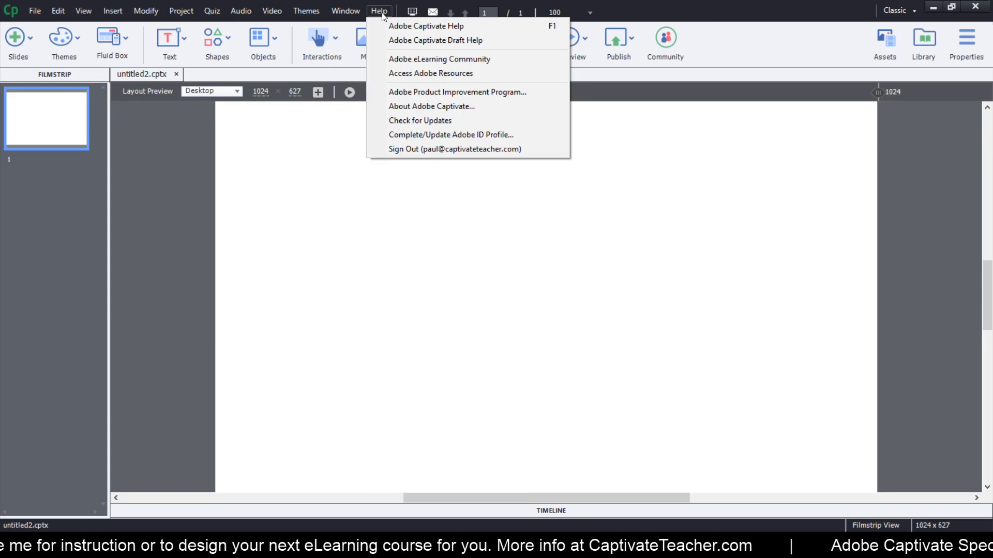
{"action": "left_click", "coordinate": [388, 108]}
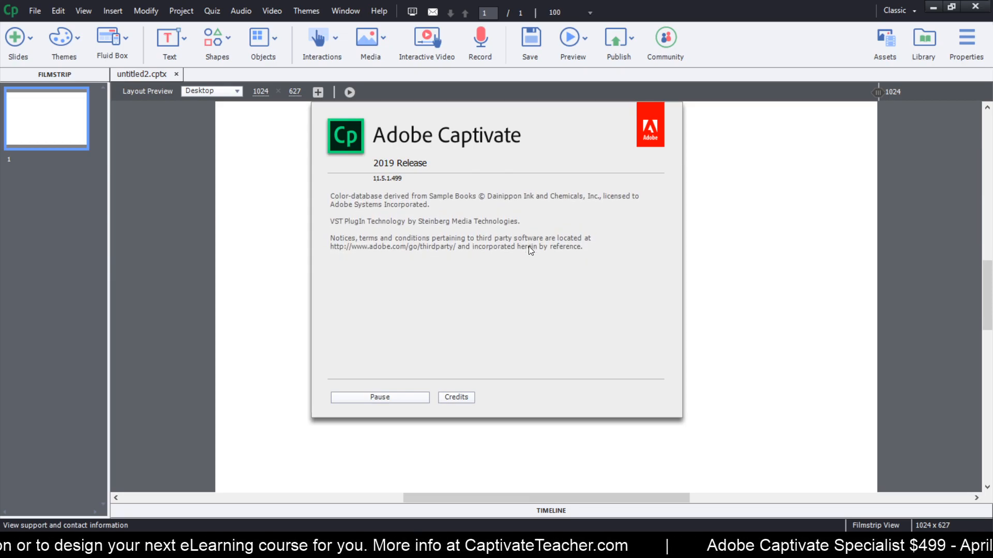
{"action": "left_click", "coordinate": [532, 251]}
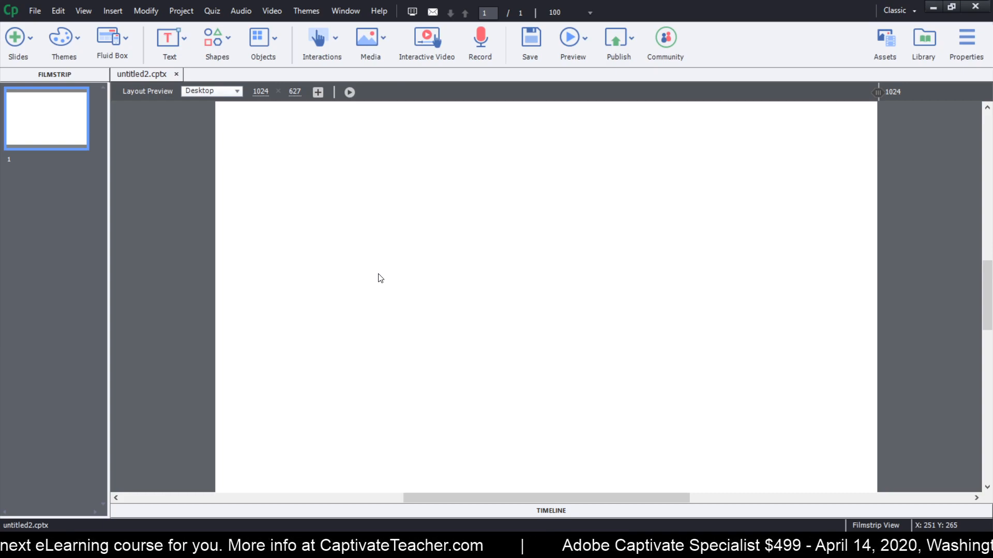
Step: Apply the Blank theme to the project and accept losing all object style overrides
{"action": "left_click", "coordinate": [77, 39]}
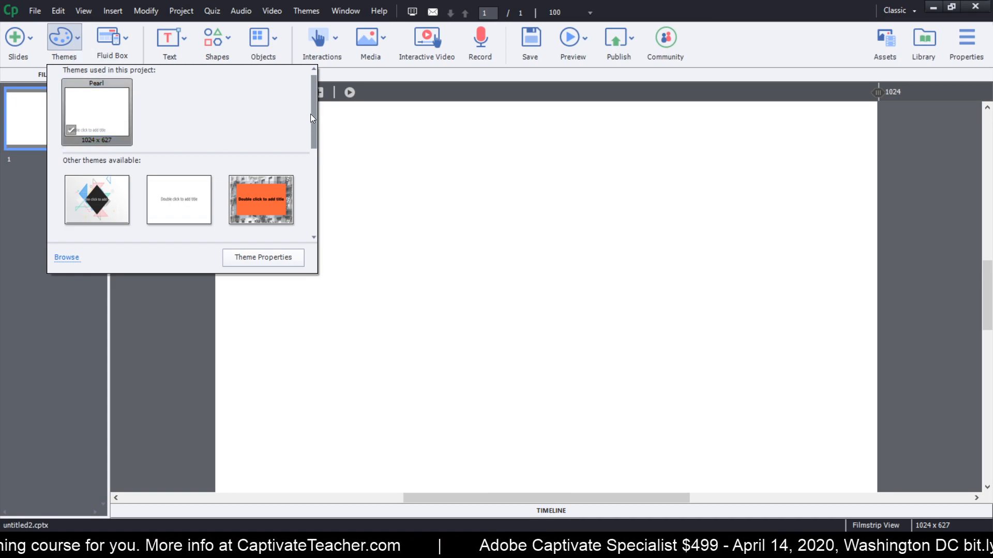
{"action": "left_click_drag", "start_coordinate": [314, 102], "coordinate": [311, 143]}
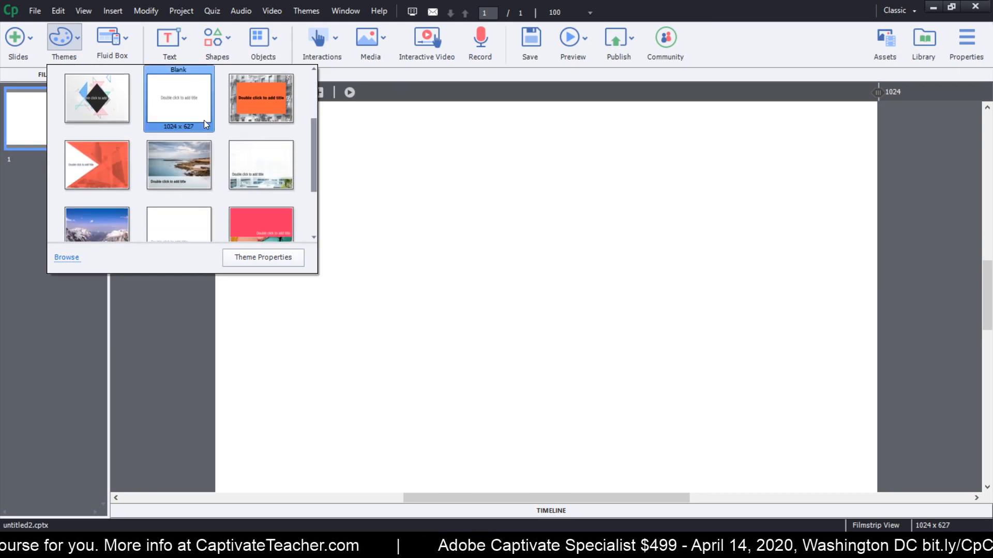
{"action": "left_click", "coordinate": [182, 104]}
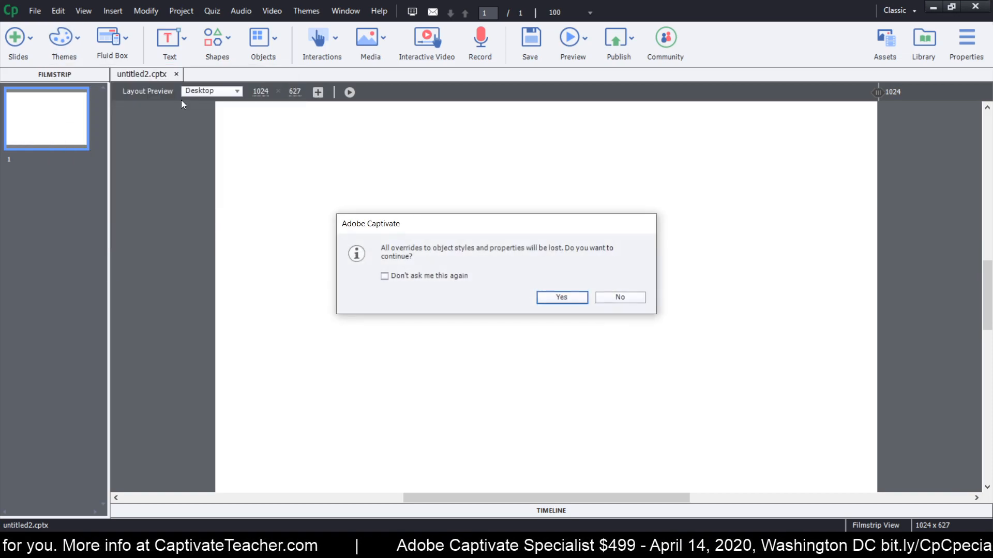
{"action": "left_click", "coordinate": [540, 298]}
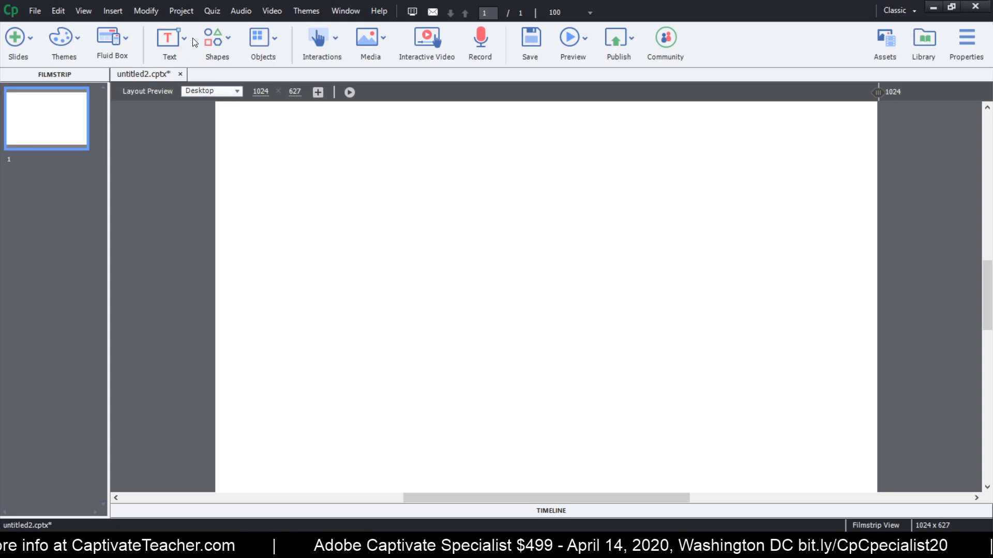
Step: Save the current theme as a new theme file named Livestream on the Desktop and dismiss the confirmation
{"action": "left_click", "coordinate": [312, 13]}
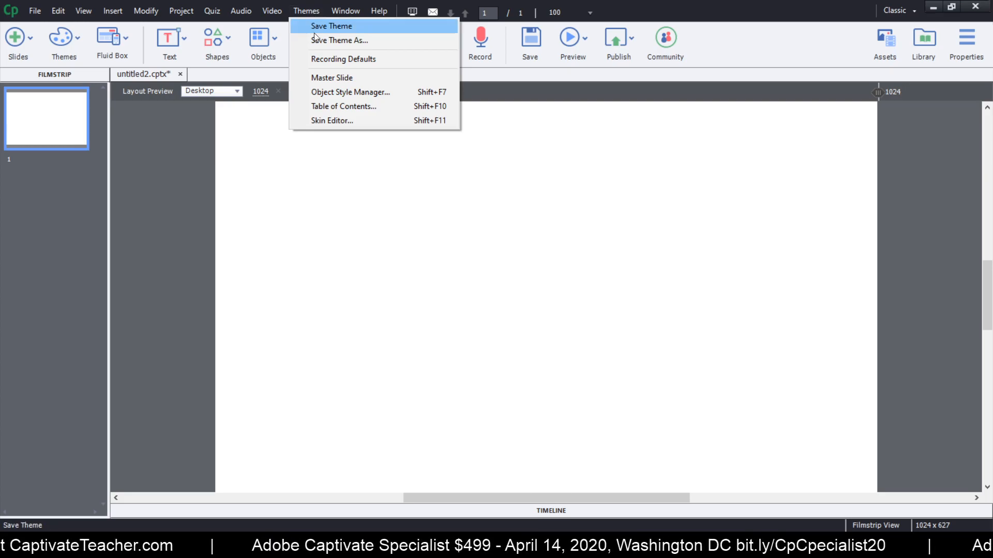
{"action": "left_click", "coordinate": [340, 40]}
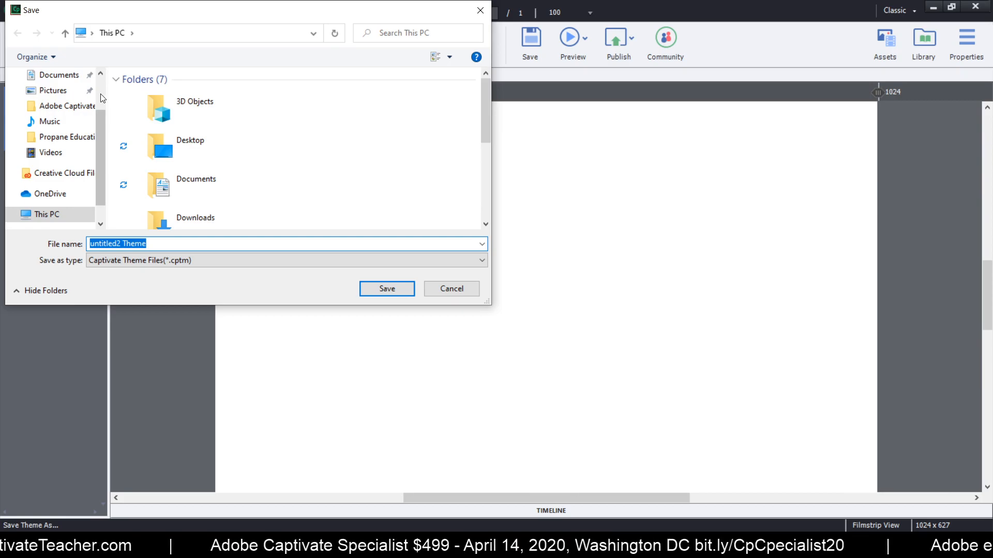
{"action": "scroll", "coordinate": [102, 96], "scroll_direction": "up", "scroll_amount": 1}
{"action": "left_click", "coordinate": [67, 101]}
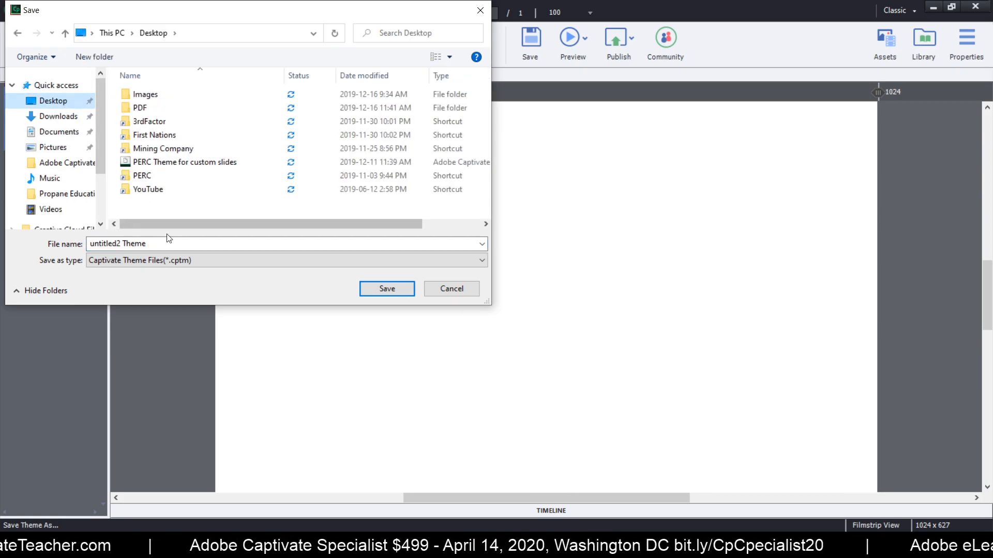
{"action": "left_click", "coordinate": [179, 243]}
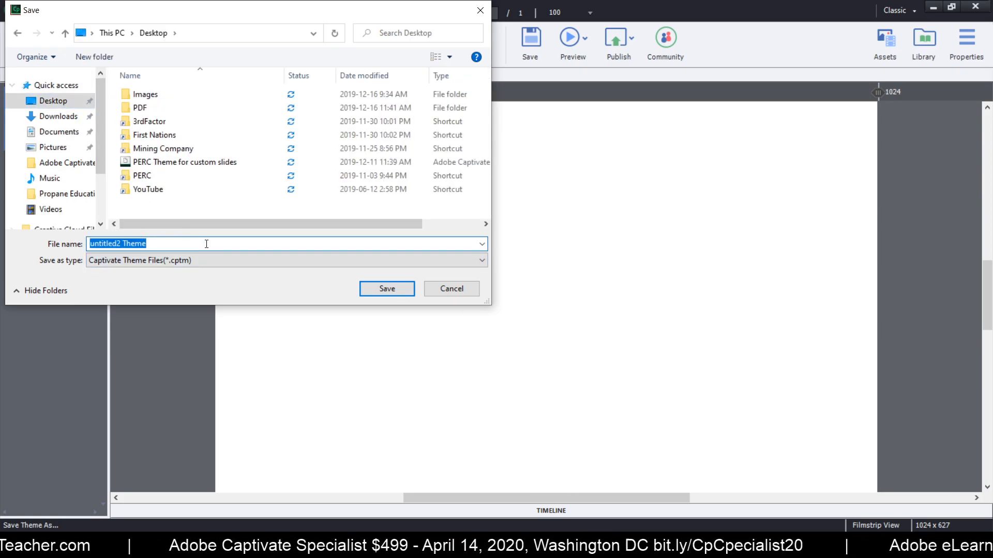
{"action": "type", "text": "Lives"}
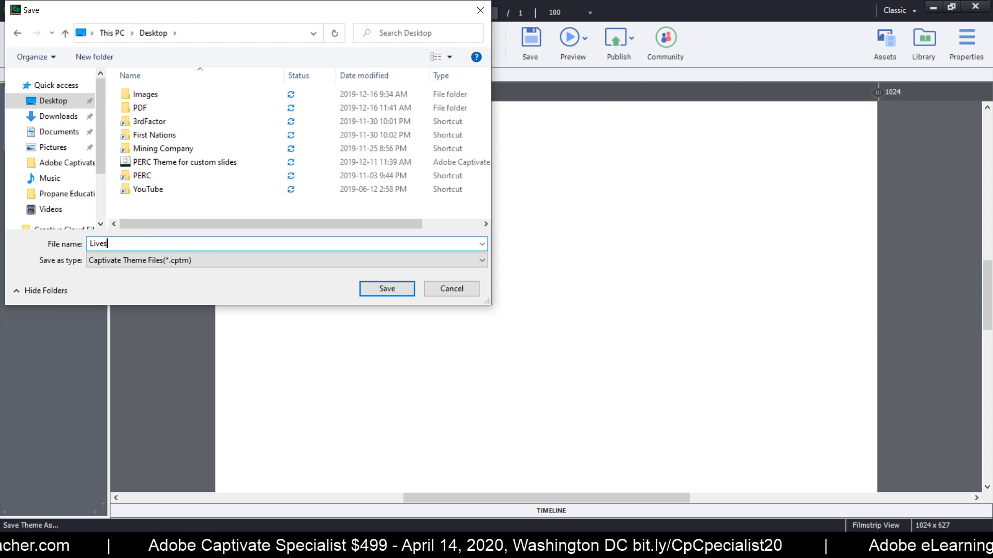
{"action": "type", "text": "tream"}
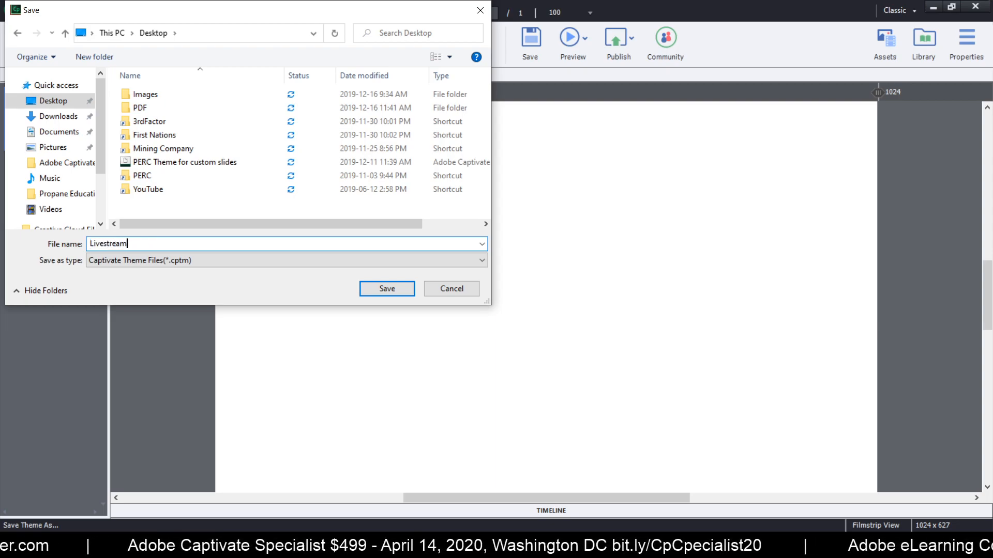
{"action": "left_click", "coordinate": [393, 292]}
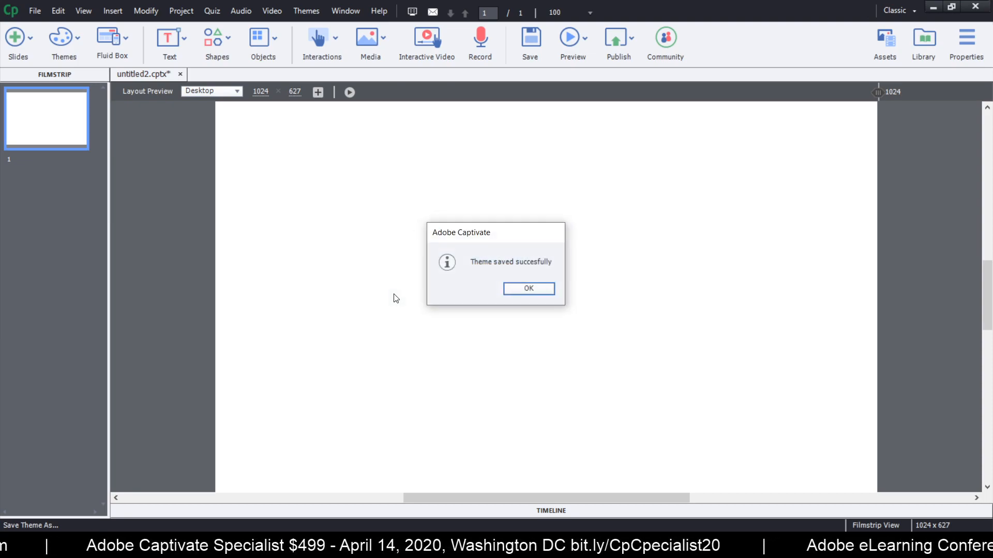
{"action": "left_click", "coordinate": [70, 42]}
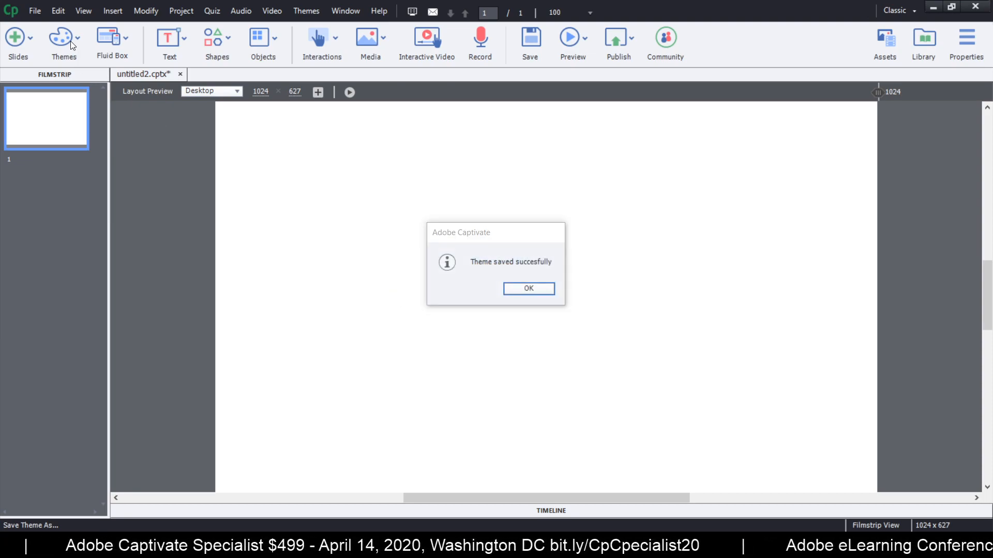
{"action": "left_click", "coordinate": [529, 288]}
Step: Look through the themes used in the project and the other available themes, and close the gallery
{"action": "left_click", "coordinate": [74, 37]}
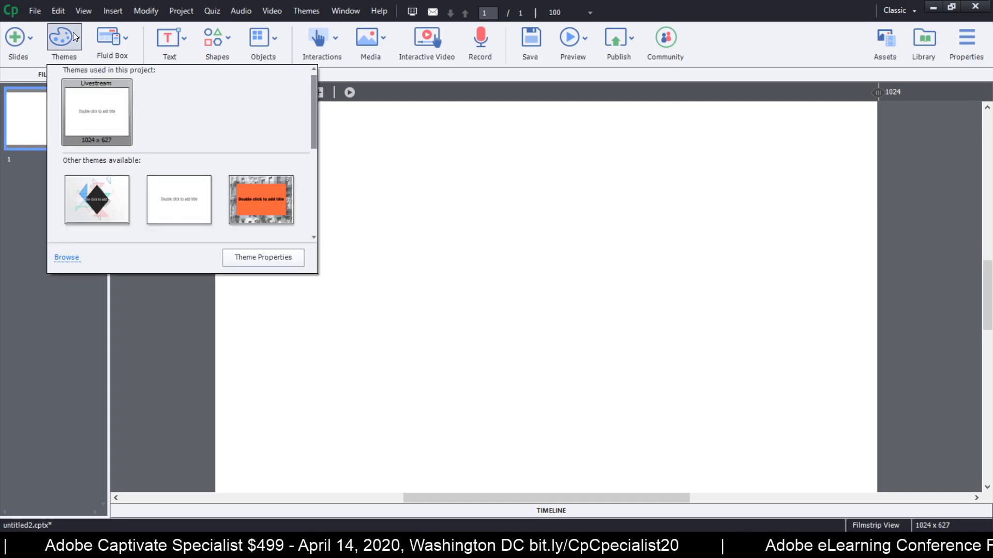
{"action": "scroll", "coordinate": [136, 104], "scroll_direction": "down", "scroll_amount": 2}
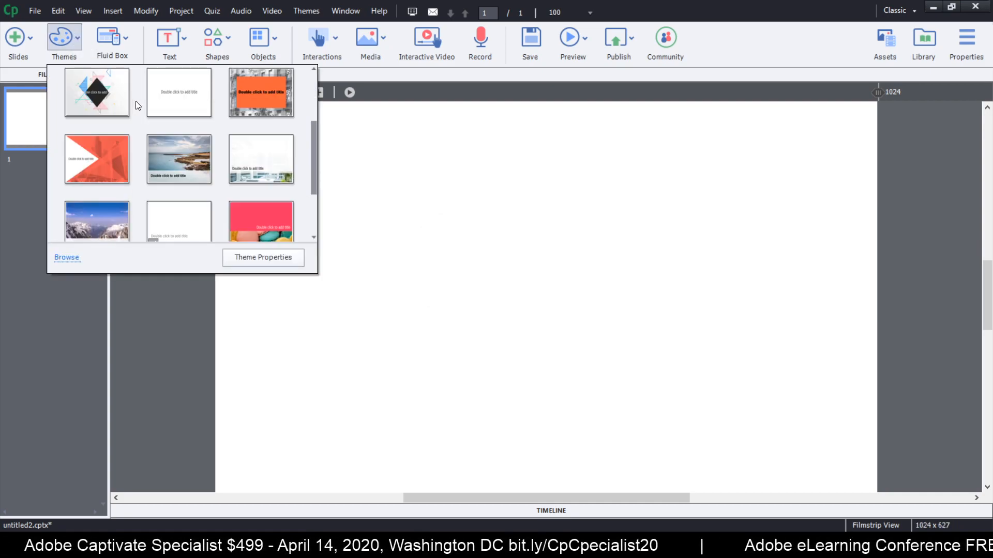
{"action": "scroll", "coordinate": [136, 103], "scroll_direction": "down", "scroll_amount": 1}
{"action": "scroll", "coordinate": [135, 105], "scroll_direction": "down", "scroll_amount": 1}
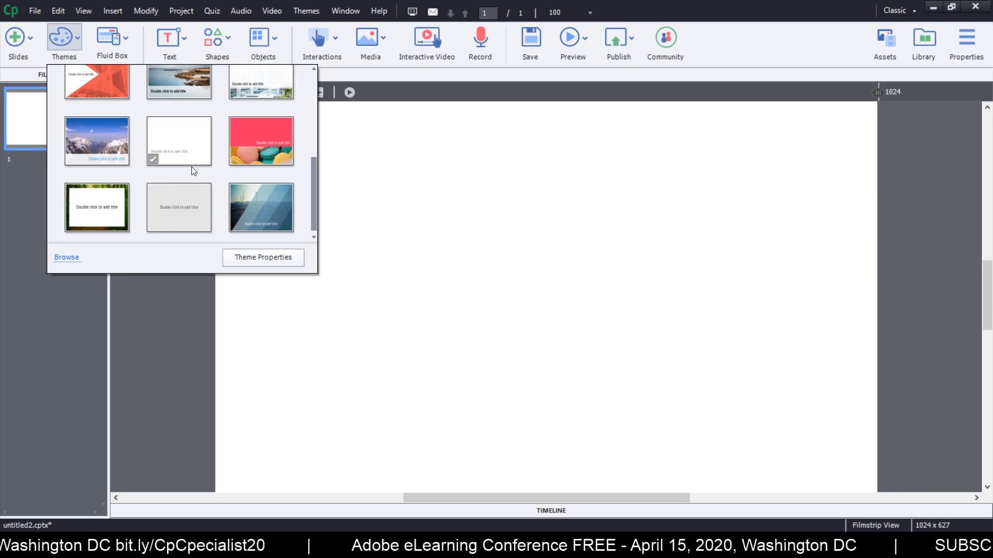
{"action": "left_click", "coordinate": [194, 340]}
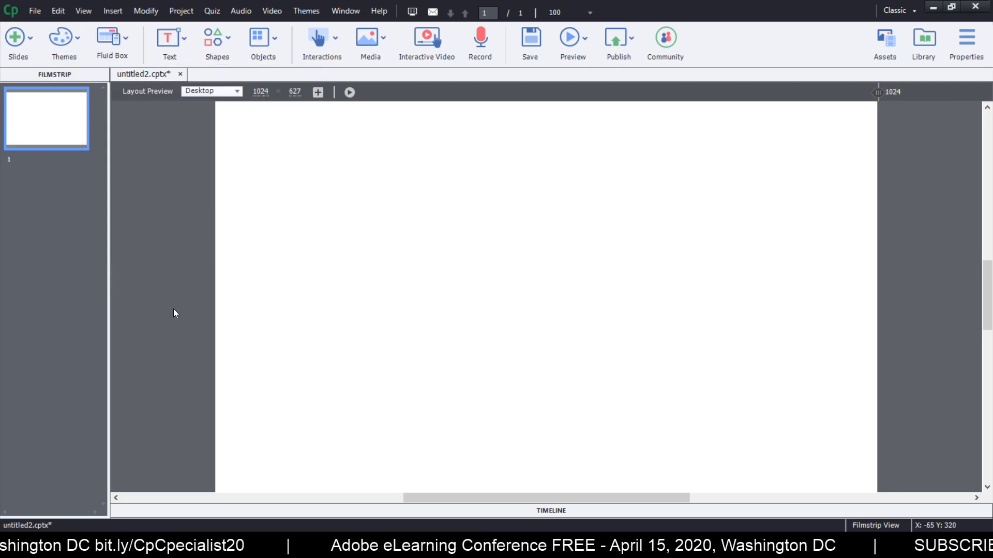
Step: Inspect the file properties of the Livestream theme on the Windows desktop, and return to Adobe Captivate
{"action": "left_click", "coordinate": [933, 7]}
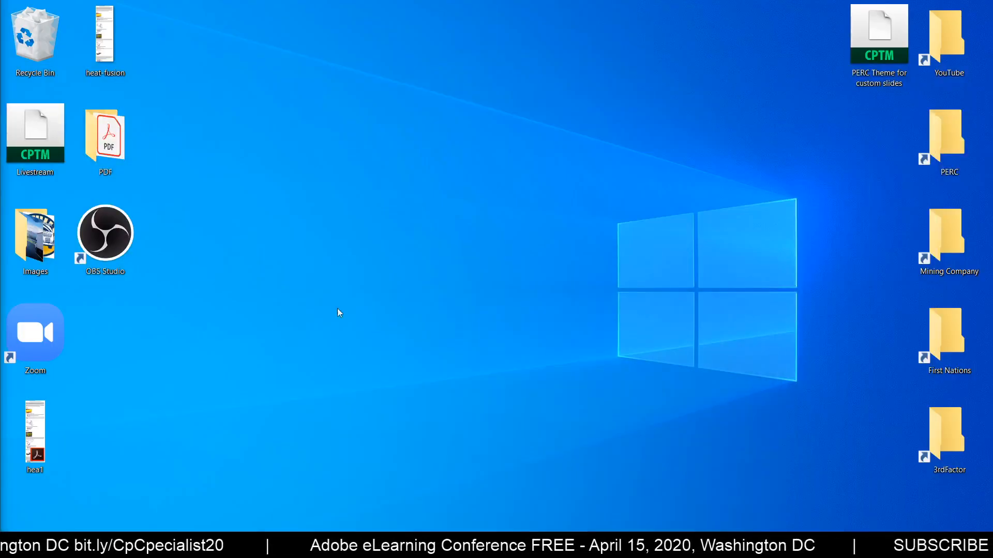
{"action": "right_click", "coordinate": [50, 143]}
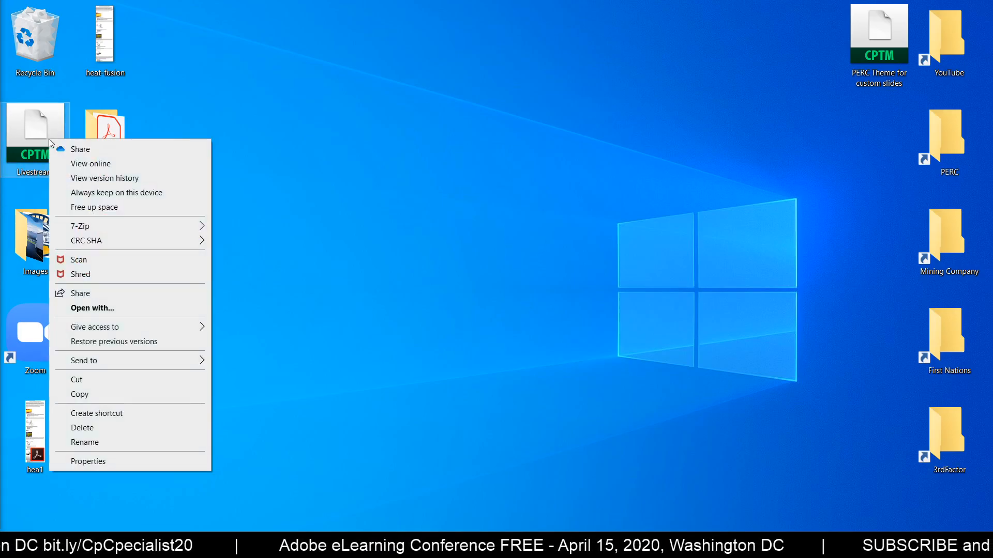
{"action": "left_click", "coordinate": [114, 462]}
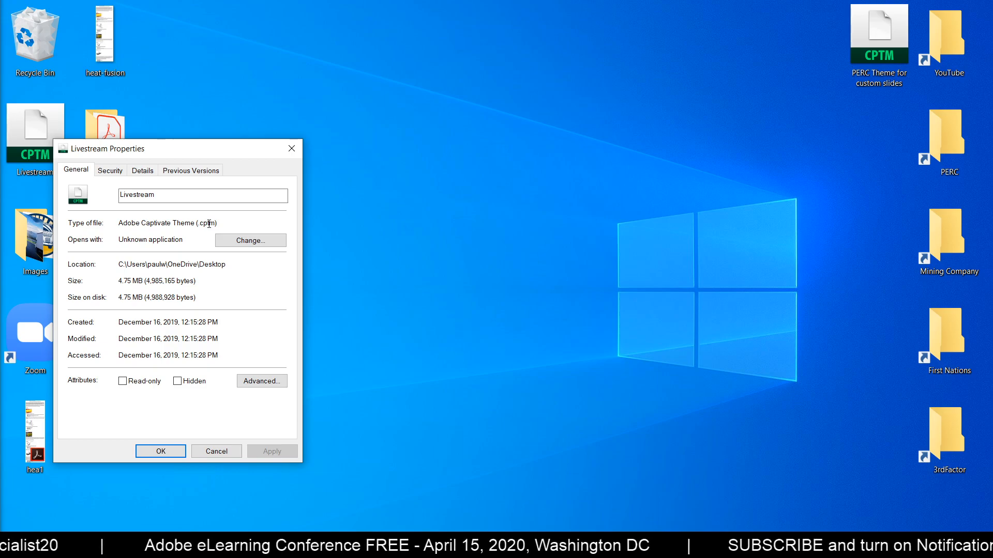
{"action": "left_click", "coordinate": [212, 455]}
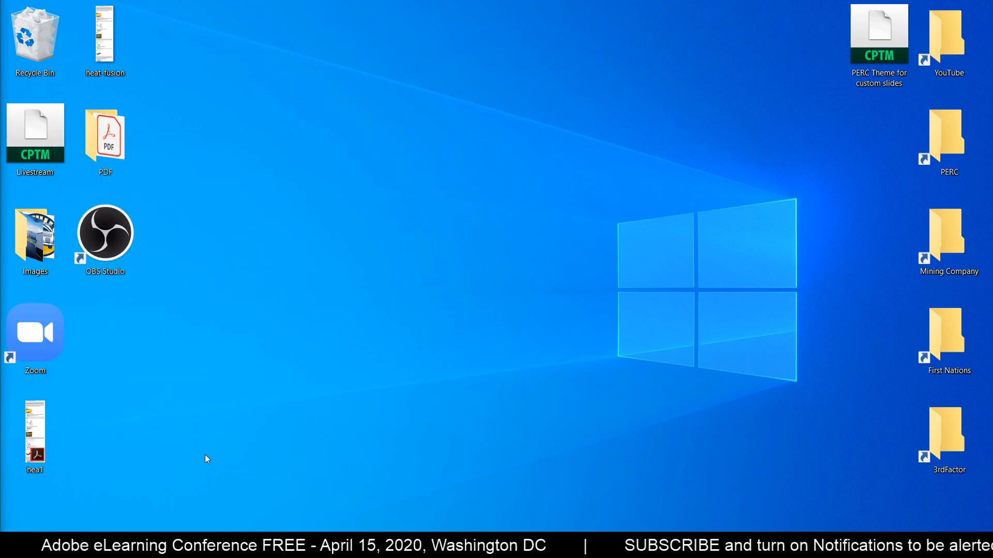
{"action": "left_click", "coordinate": [453, 545]}
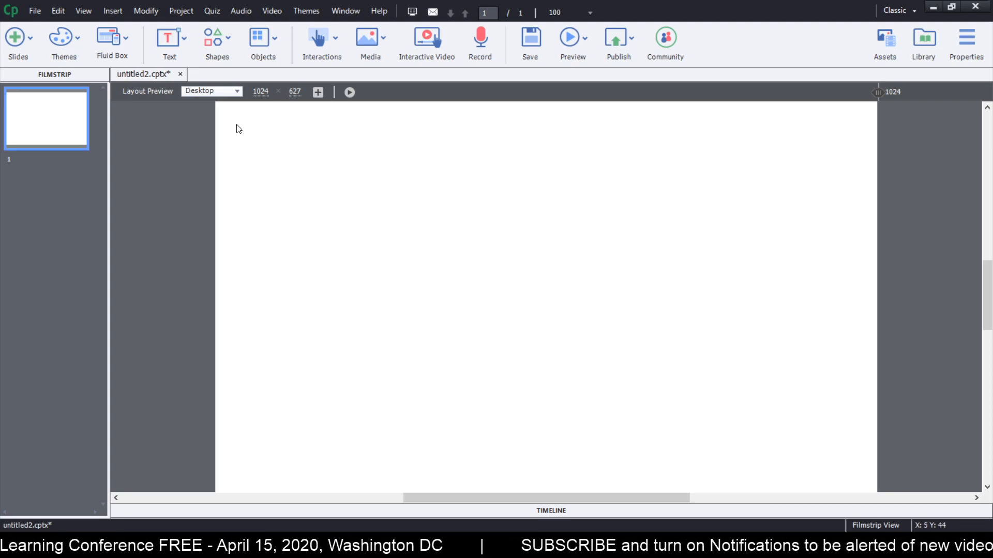
Step: Show the slide's properties and switch to the master slide view of the Livestream theme
{"action": "left_click", "coordinate": [966, 41]}
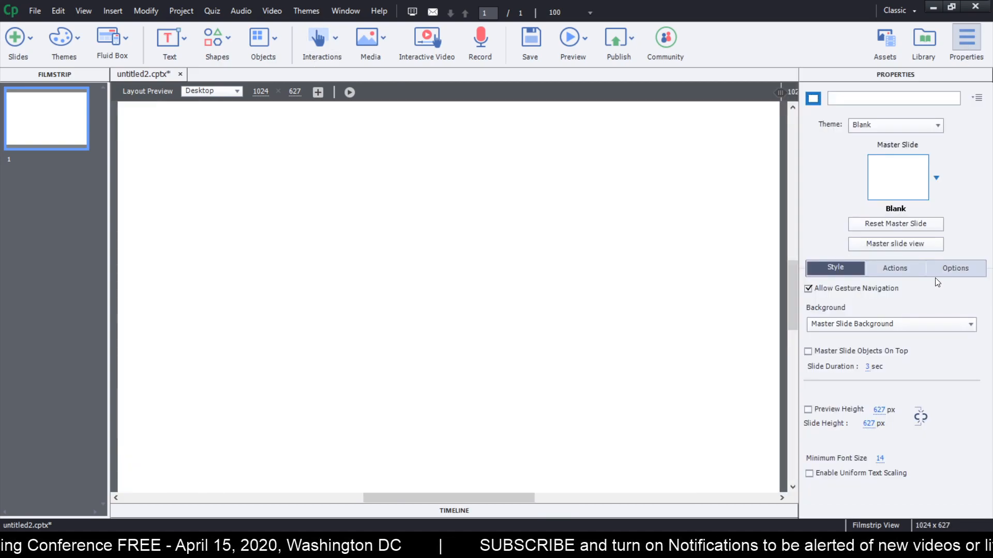
{"action": "left_click", "coordinate": [900, 247]}
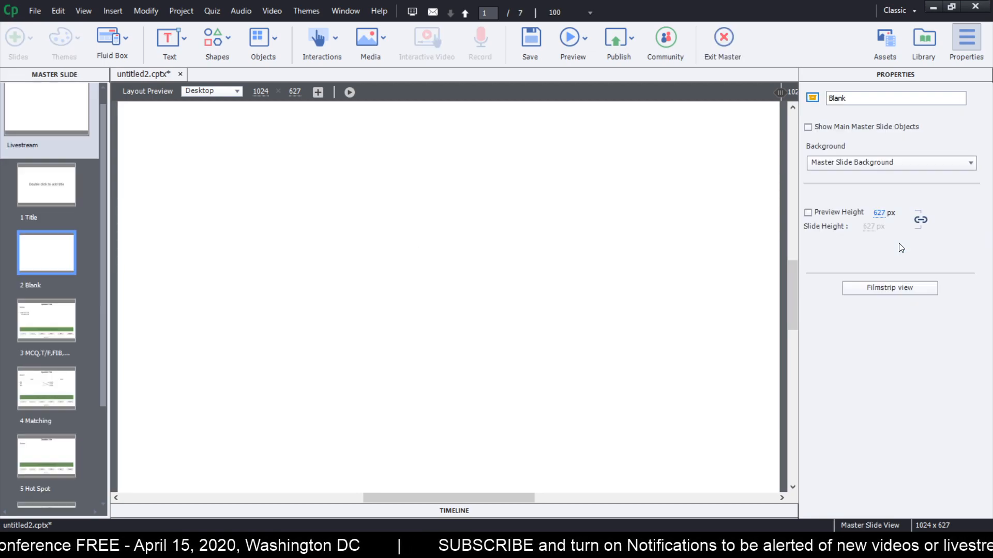
{"action": "left_click_drag", "start_coordinate": [106, 222], "coordinate": [102, 198]}
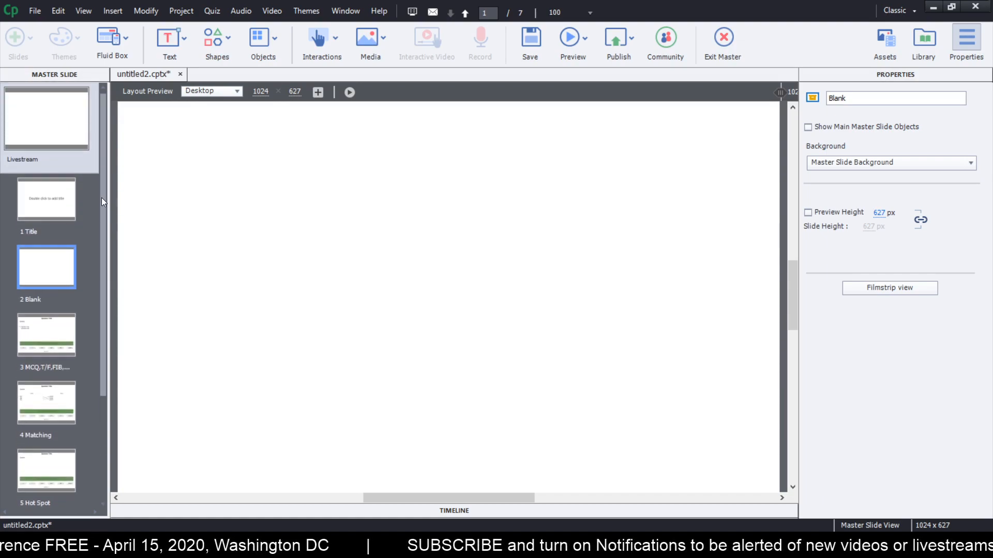
Step: Examine the Title, Blank, MCQ question and Result master slides, ending with the Title master slide selected
{"action": "left_click", "coordinate": [47, 209]}
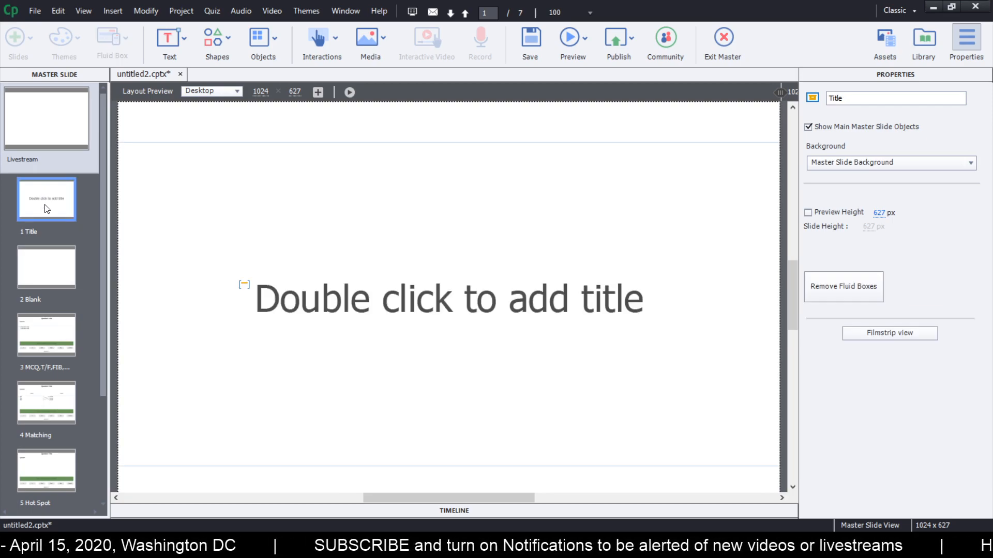
{"action": "left_click", "coordinate": [52, 277]}
{"action": "left_click", "coordinate": [57, 332]}
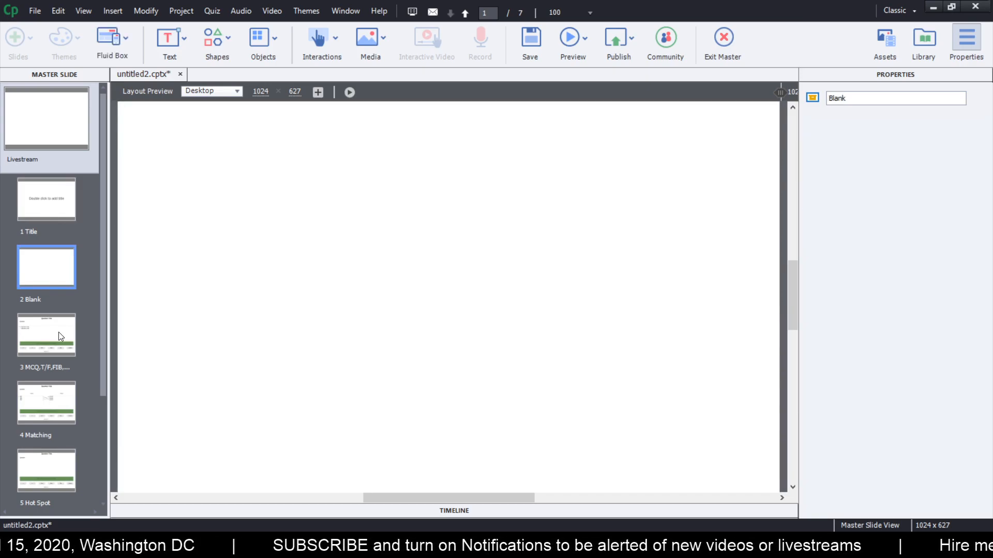
{"action": "left_click_drag", "start_coordinate": [101, 312], "coordinate": [104, 432]}
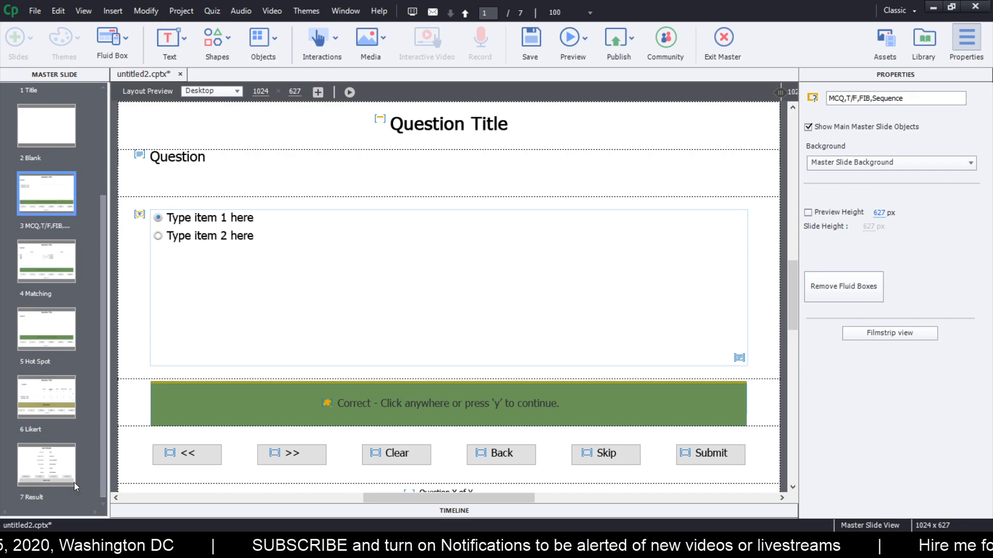
{"action": "left_click", "coordinate": [42, 471]}
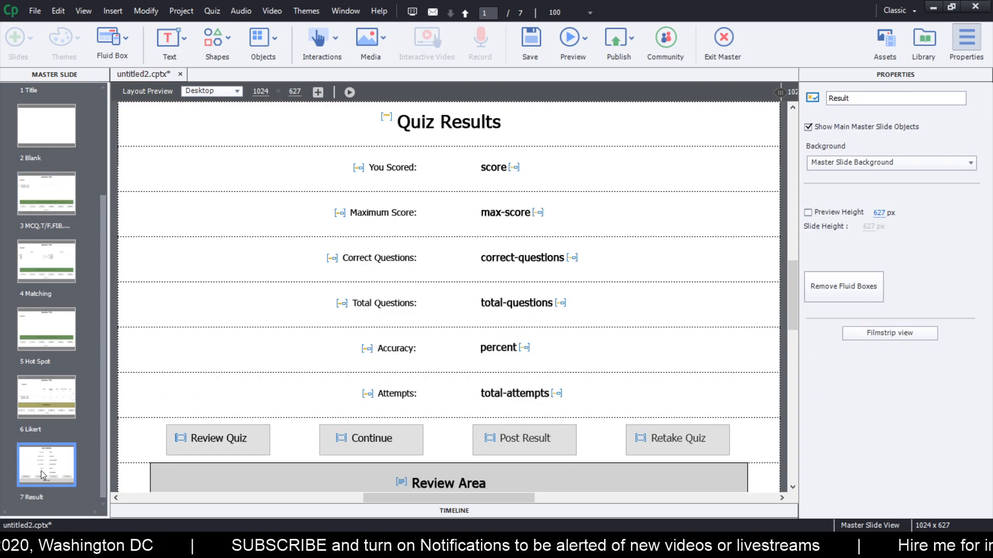
{"action": "left_click_drag", "start_coordinate": [103, 309], "coordinate": [96, 182]}
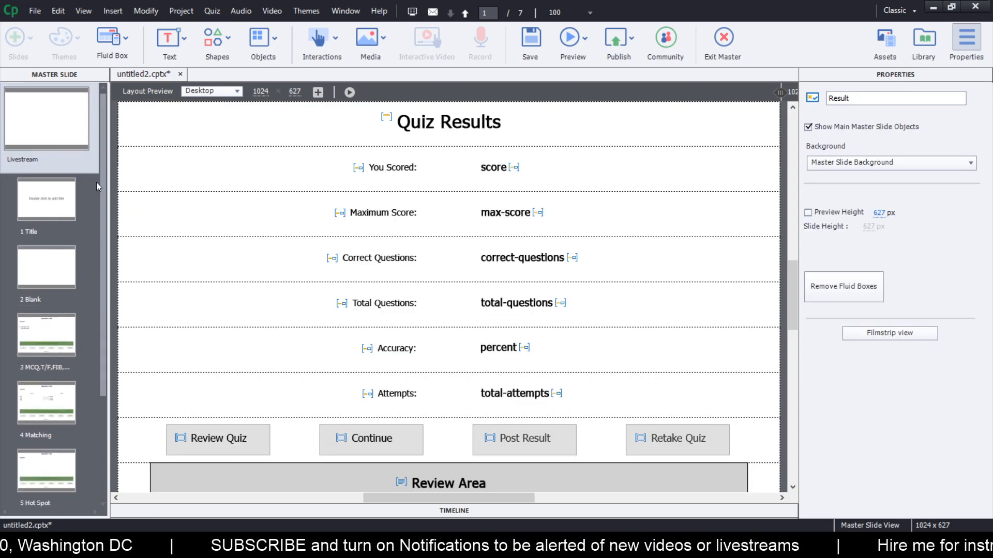
{"action": "left_click", "coordinate": [47, 211]}
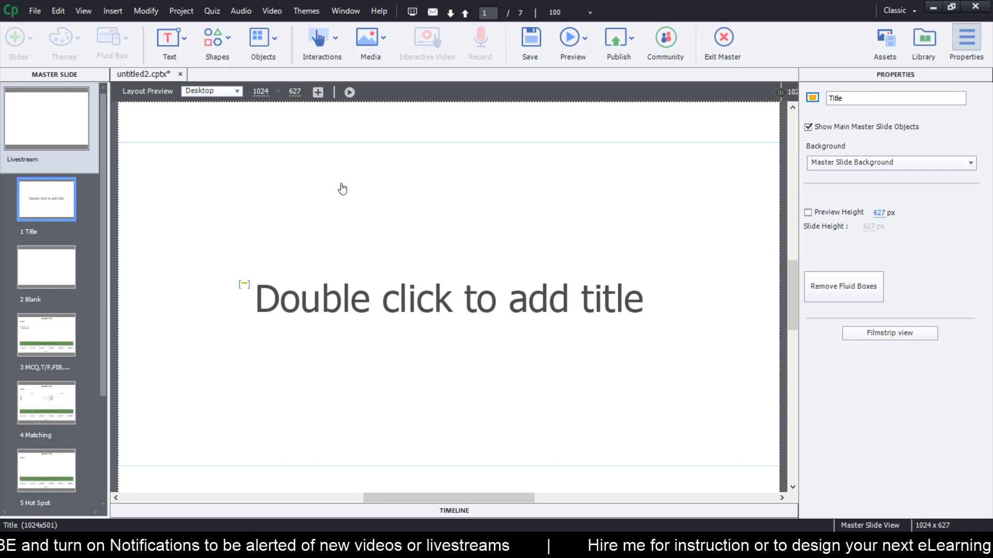
Step: Delete the title placeholder from the Title master slide and confirm the deletion
{"action": "left_click", "coordinate": [384, 231]}
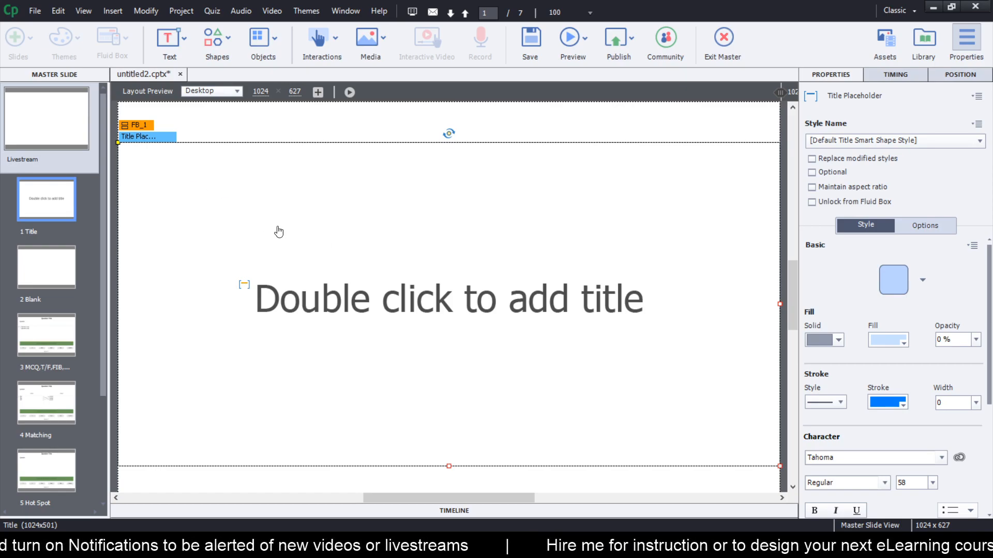
{"action": "key", "text": "Delete"}
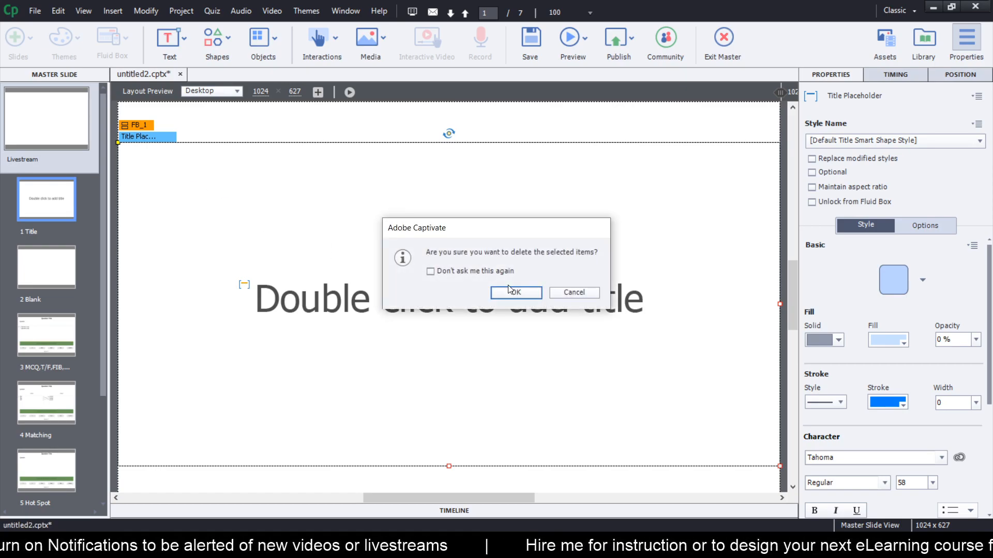
{"action": "left_click", "coordinate": [514, 295]}
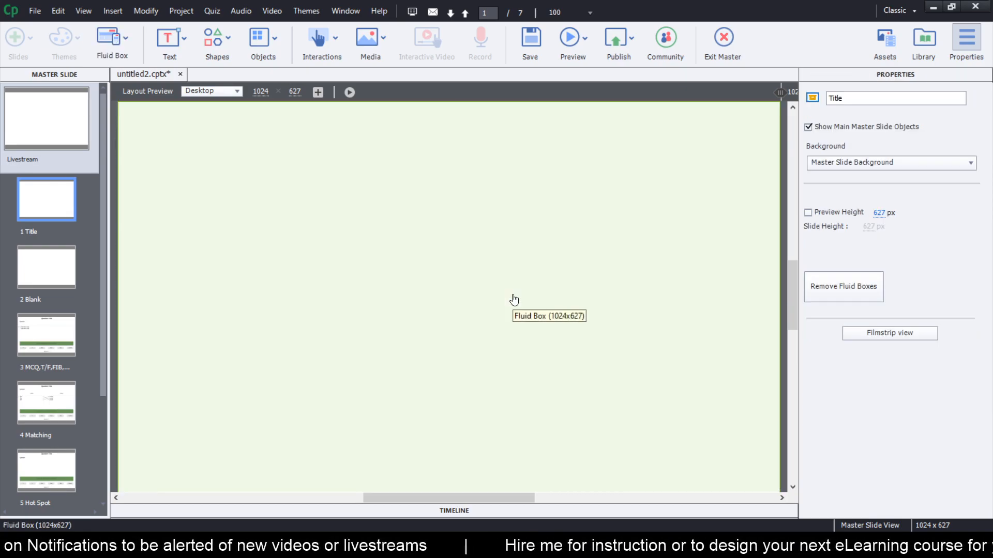
Step: Add two horizontal fluid boxes to the Title master slide and stretch the parent's contents to fit horizontally
{"action": "scroll", "coordinate": [571, 12], "scroll_direction": "up", "scroll_amount": 1}
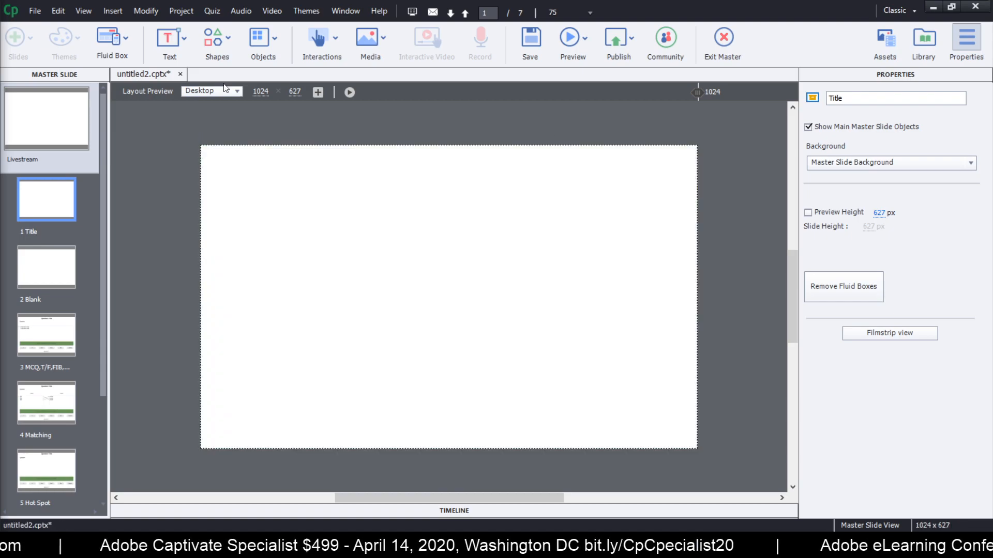
{"action": "left_click", "coordinate": [117, 41]}
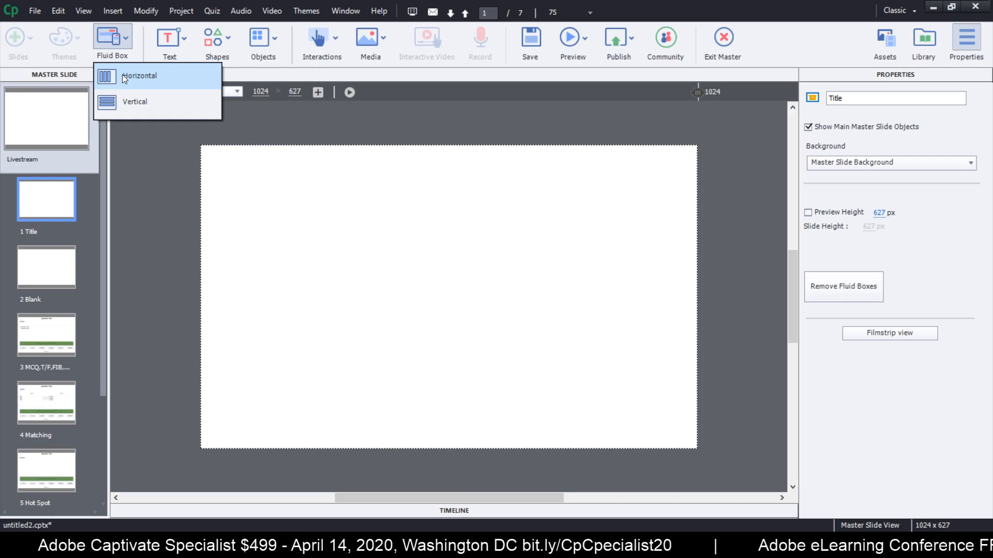
{"action": "mouse_move", "coordinate": [122, 75]}
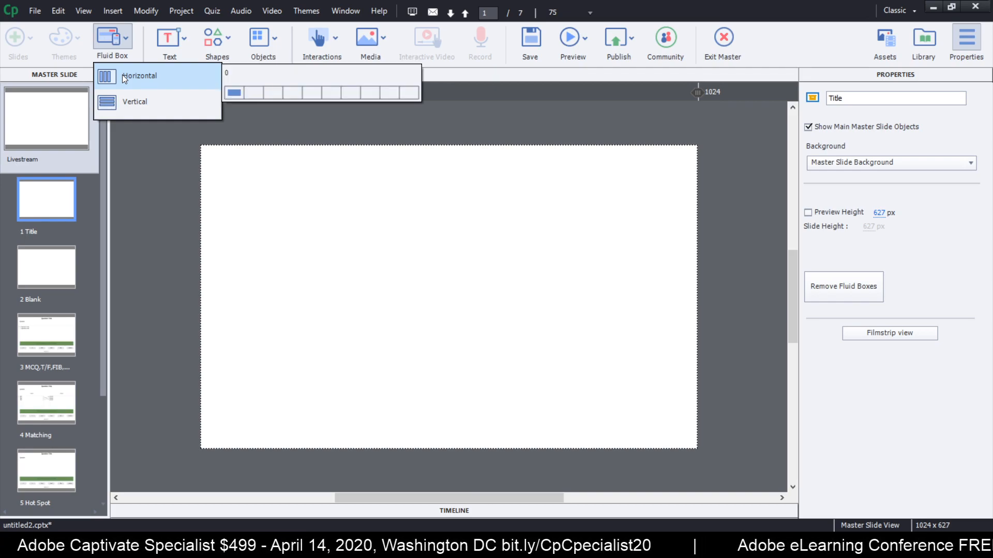
{"action": "left_click", "coordinate": [253, 92]}
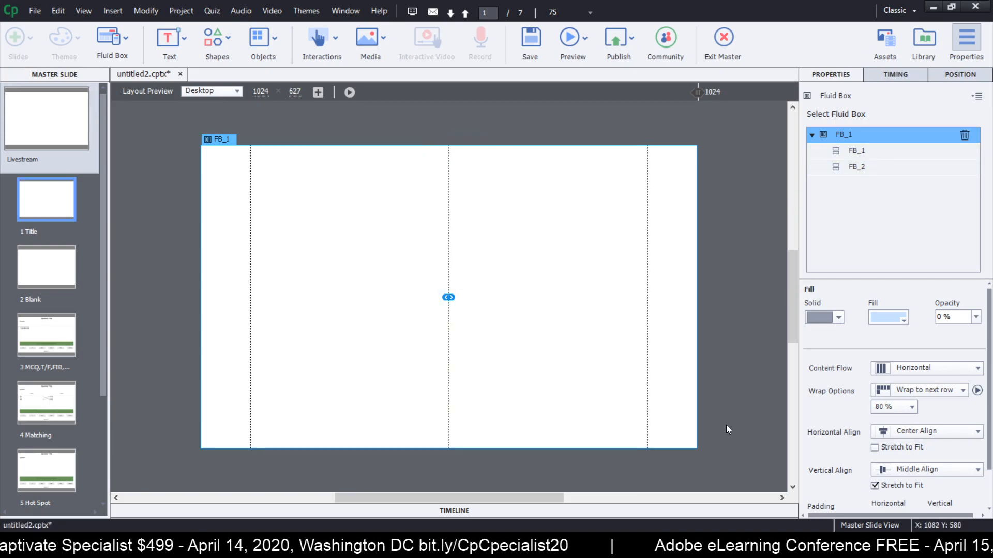
{"action": "left_click", "coordinate": [886, 448]}
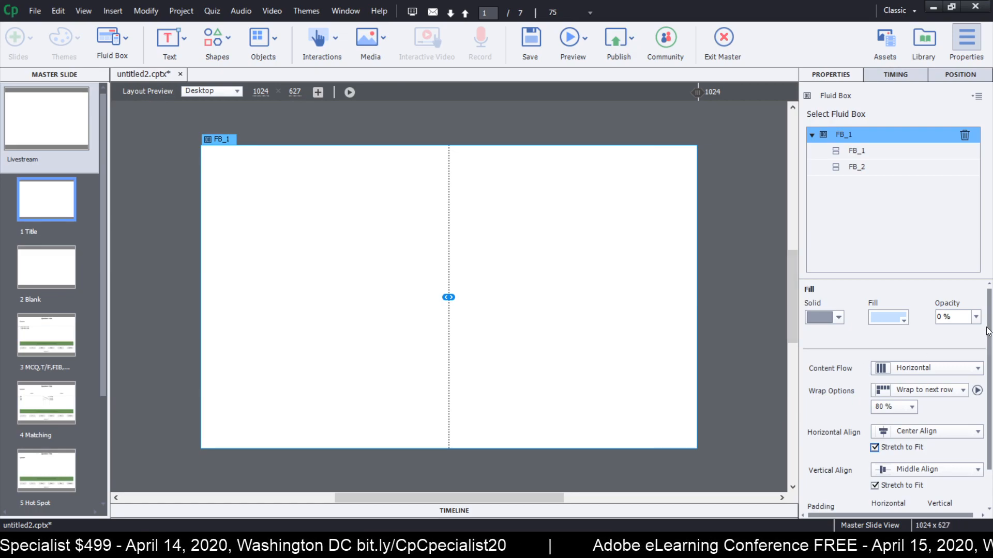
Step: Try 50 px horizontal and 60 px vertical padding on the parent fluid box, resetting each to 0 px
{"action": "left_click_drag", "start_coordinate": [990, 317], "coordinate": [988, 351]}
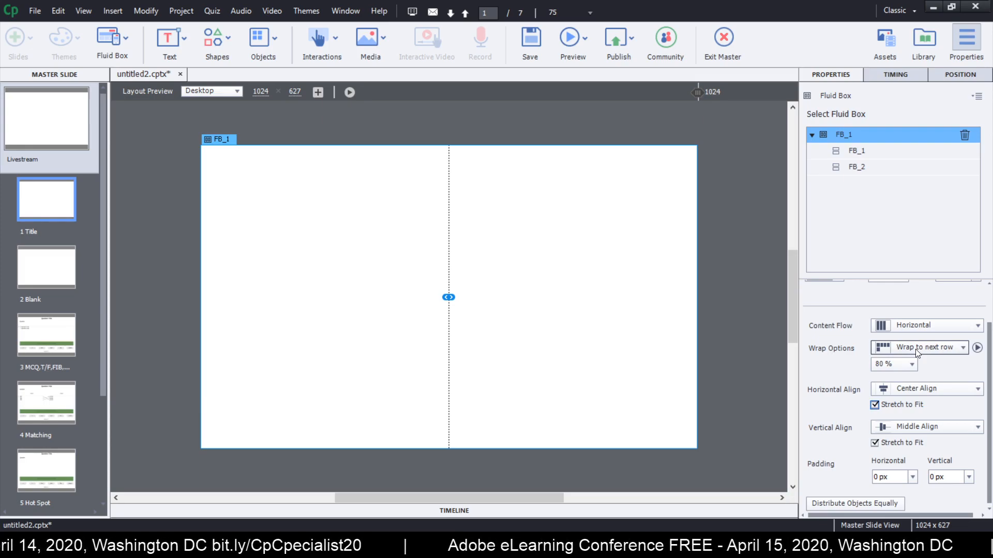
{"action": "left_click", "coordinate": [914, 477]}
{"action": "left_click", "coordinate": [917, 458]}
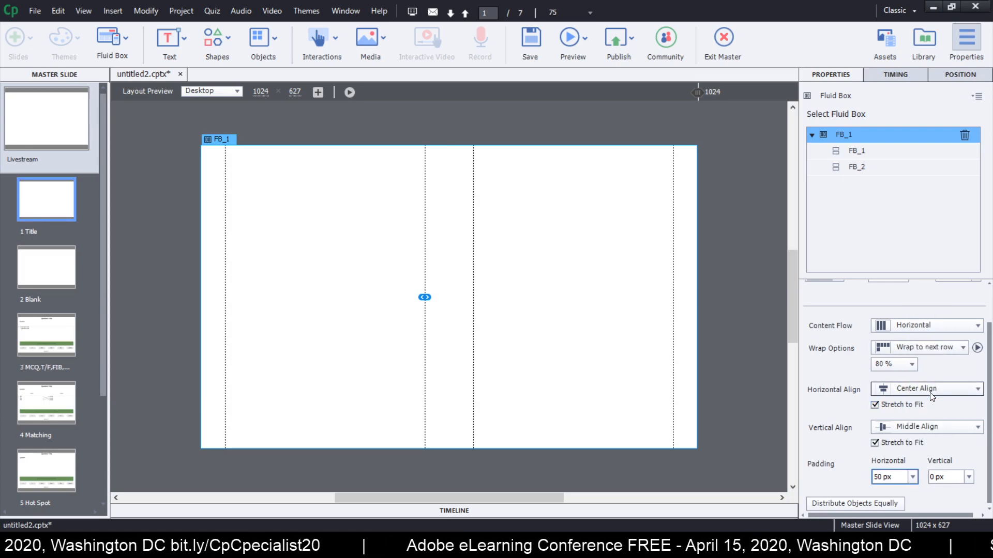
{"action": "left_click", "coordinate": [913, 477]}
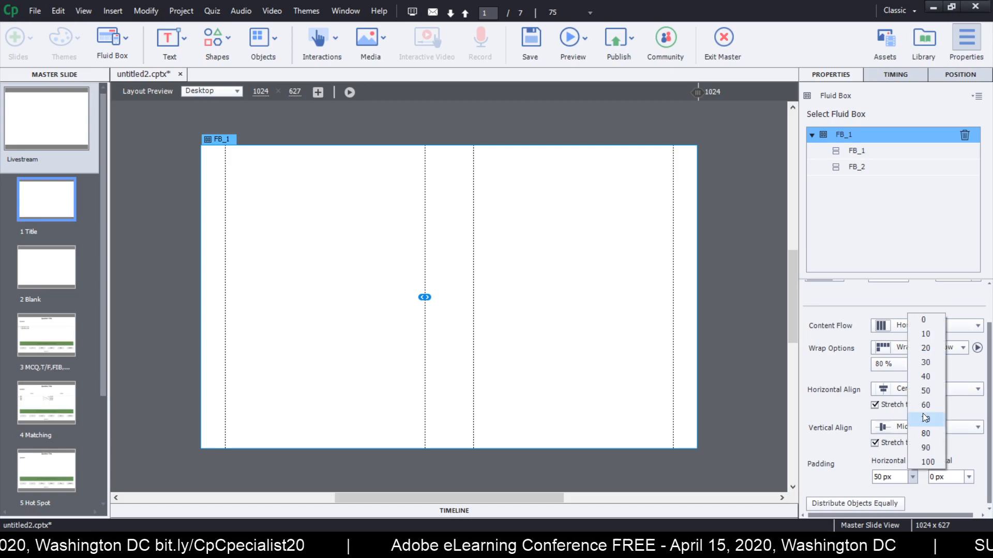
{"action": "left_click", "coordinate": [933, 321]}
{"action": "left_click", "coordinate": [969, 478]}
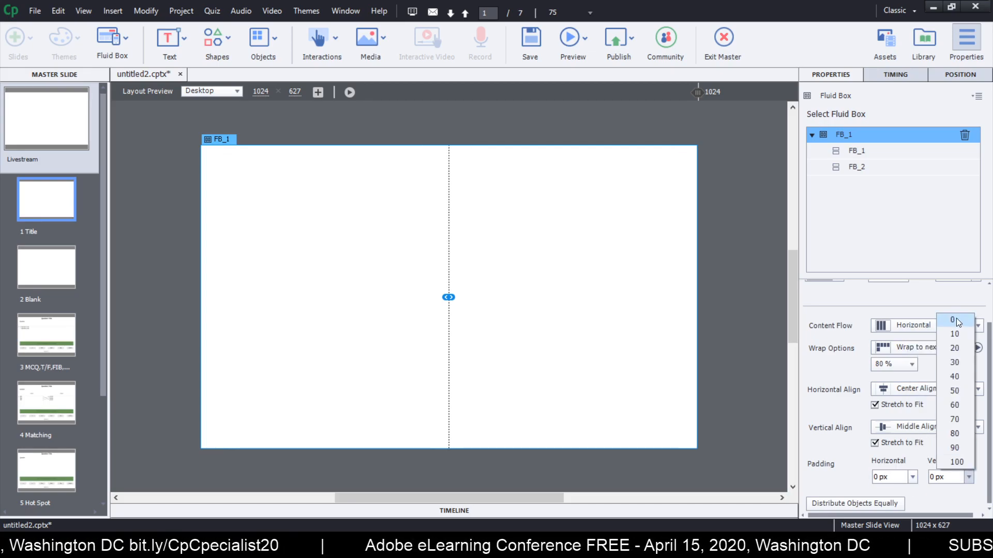
{"action": "left_click", "coordinate": [955, 320]}
{"action": "left_click", "coordinate": [968, 479]}
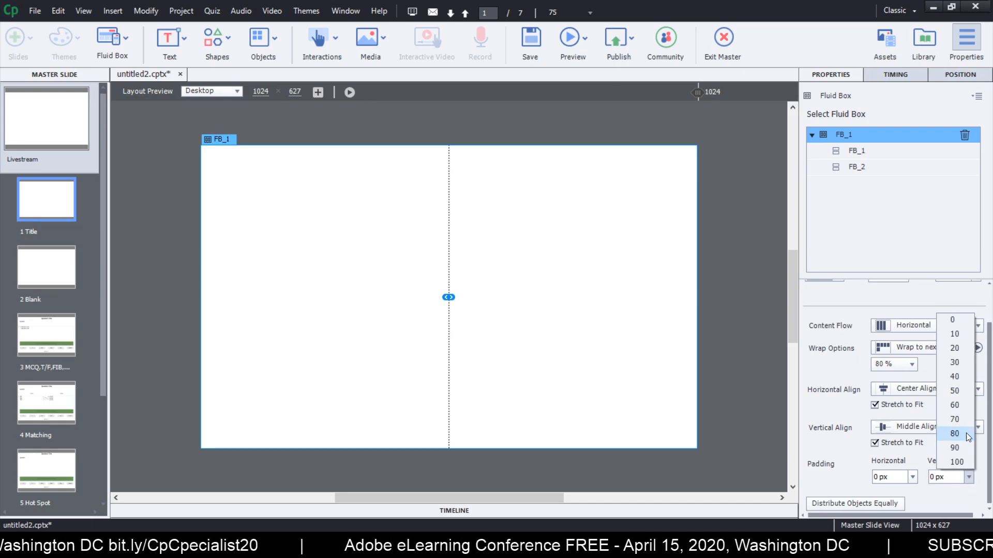
{"action": "left_click", "coordinate": [966, 432]}
{"action": "left_click", "coordinate": [969, 477]}
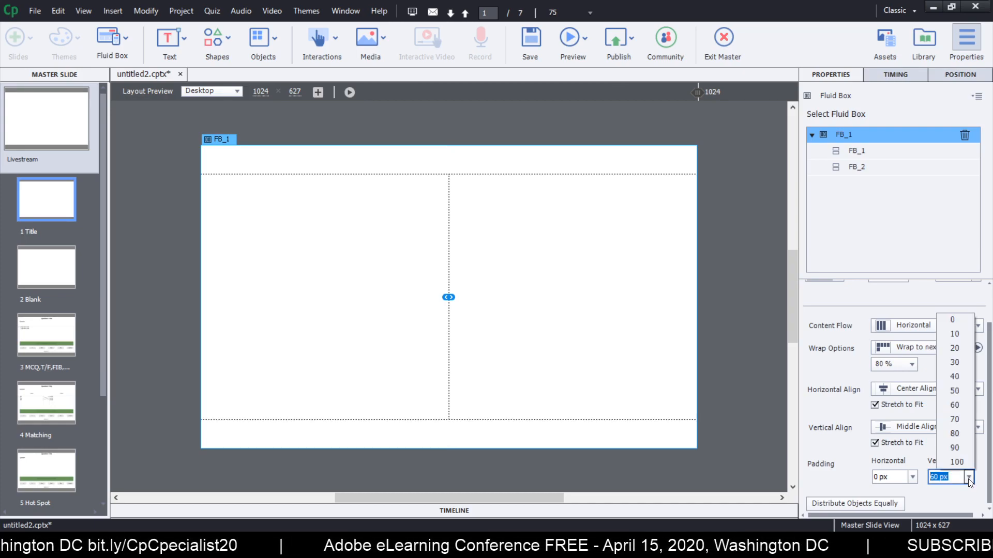
{"action": "left_click", "coordinate": [964, 320]}
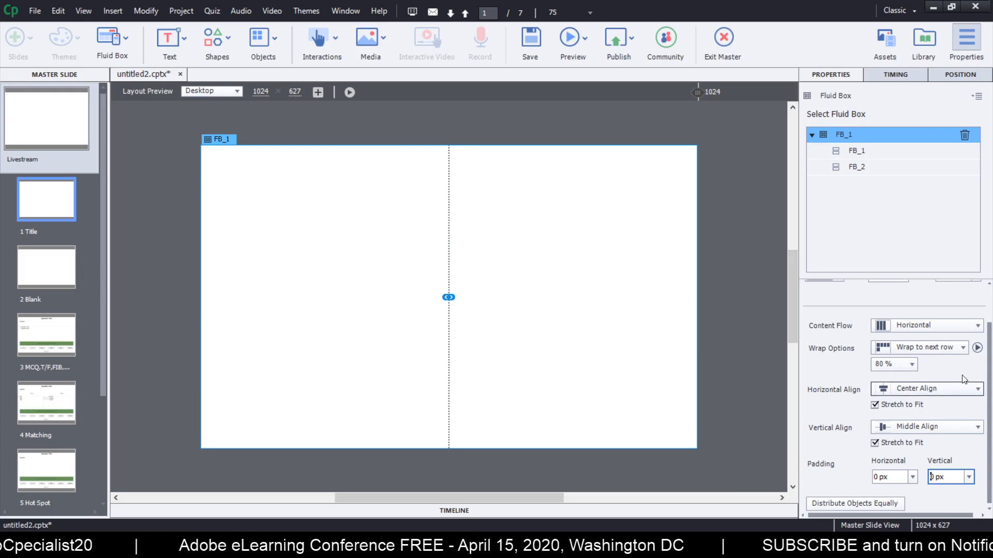
Step: Preview the Title master slide's layout at a width of 636 px and return to the 1024 px desktop width
{"action": "left_click_drag", "start_coordinate": [698, 93], "coordinate": [731, 80]}
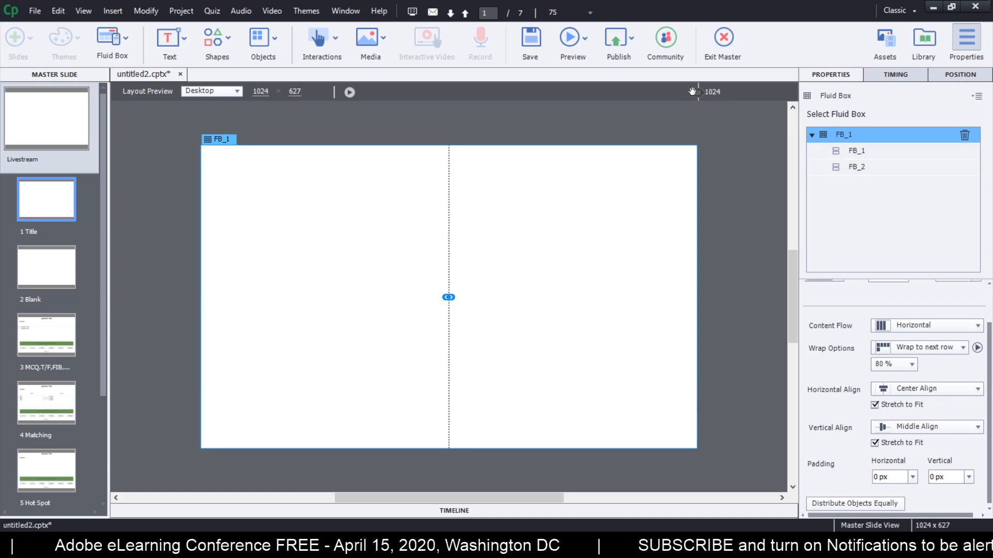
{"action": "left_click_drag", "start_coordinate": [709, 92], "coordinate": [603, 92]}
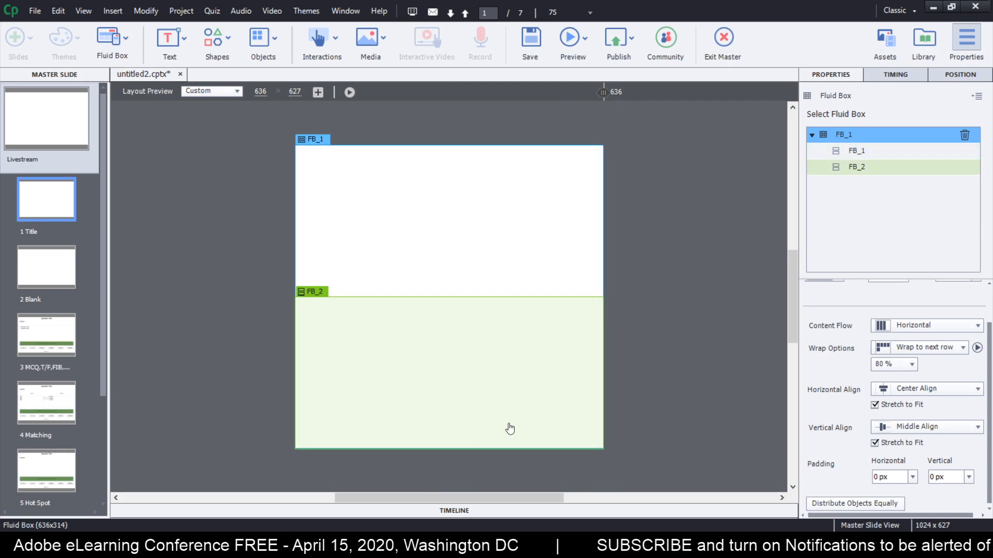
{"action": "left_click_drag", "start_coordinate": [604, 92], "coordinate": [698, 90]}
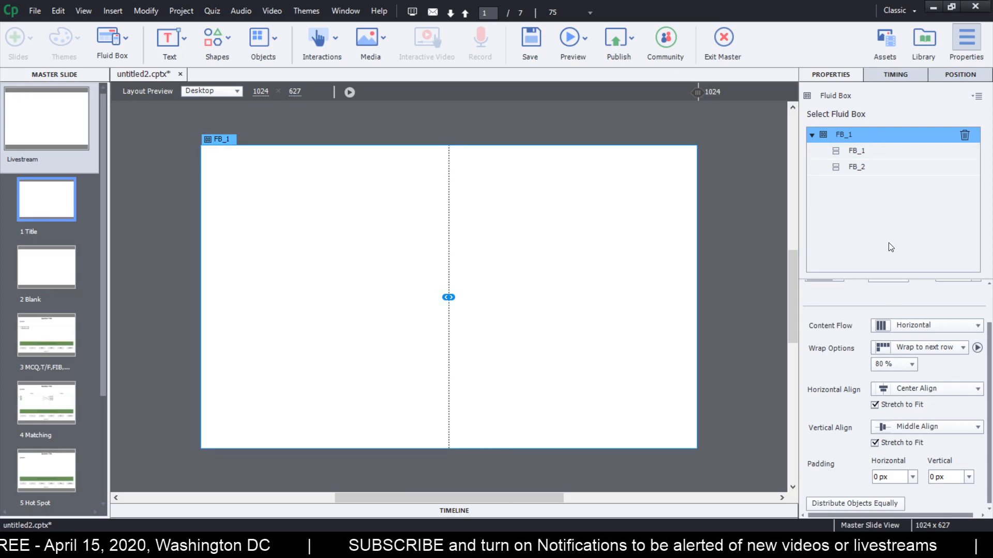
Step: Set the parent fluid box's wrap option to Squeeze in a row
{"action": "left_click", "coordinate": [920, 351]}
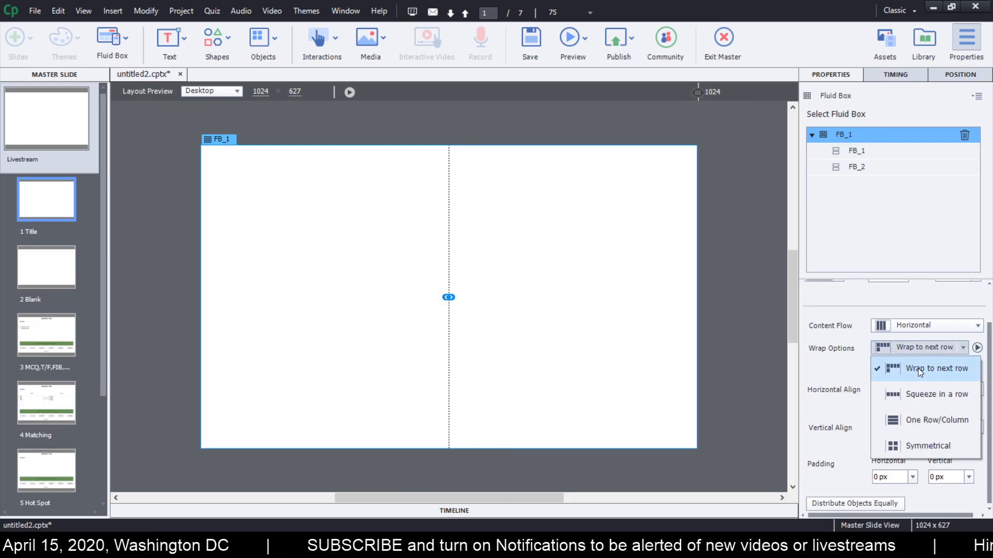
{"action": "left_click_drag", "start_coordinate": [697, 91], "coordinate": [729, 92]}
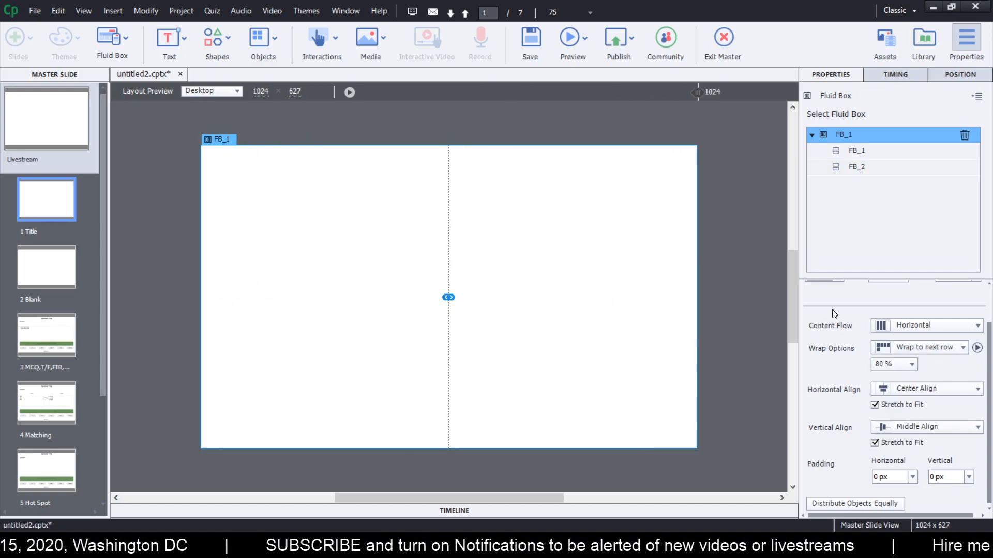
{"action": "left_click", "coordinate": [896, 349]}
{"action": "left_click", "coordinate": [928, 396]}
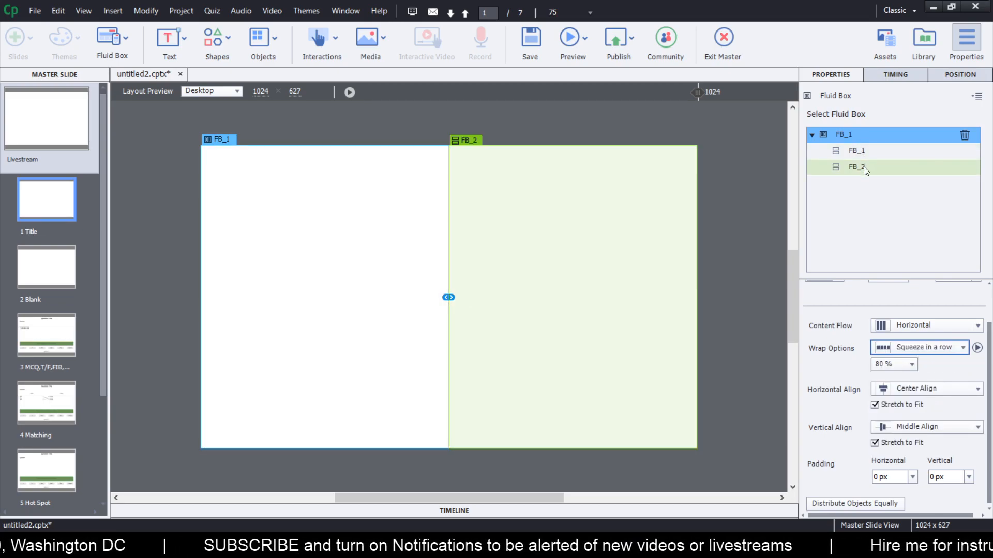
Step: Make child fluid box FB_2 optional and check the responsive layout, ending at the 1024 px desktop width
{"action": "left_click", "coordinate": [863, 167]}
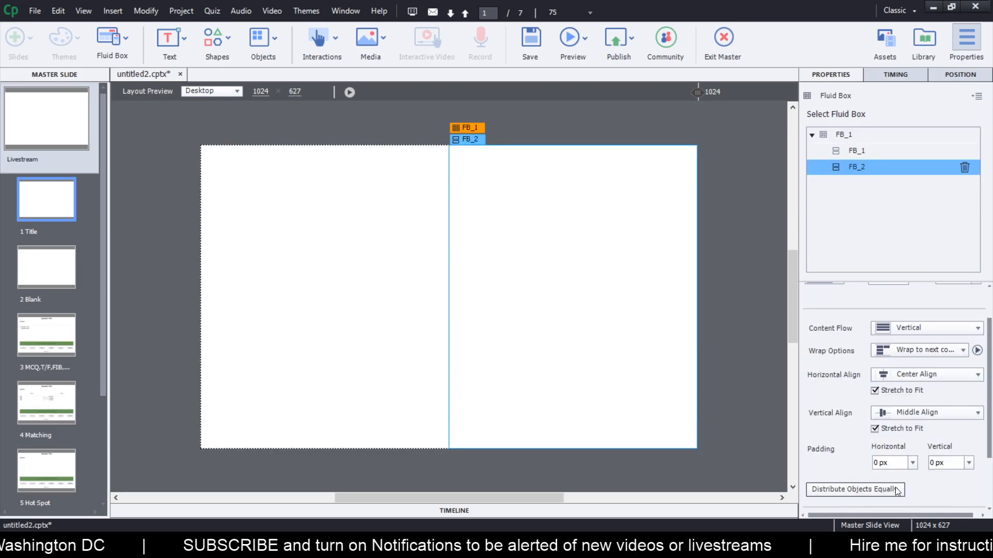
{"action": "scroll", "coordinate": [983, 488], "scroll_direction": "down", "scroll_amount": 2}
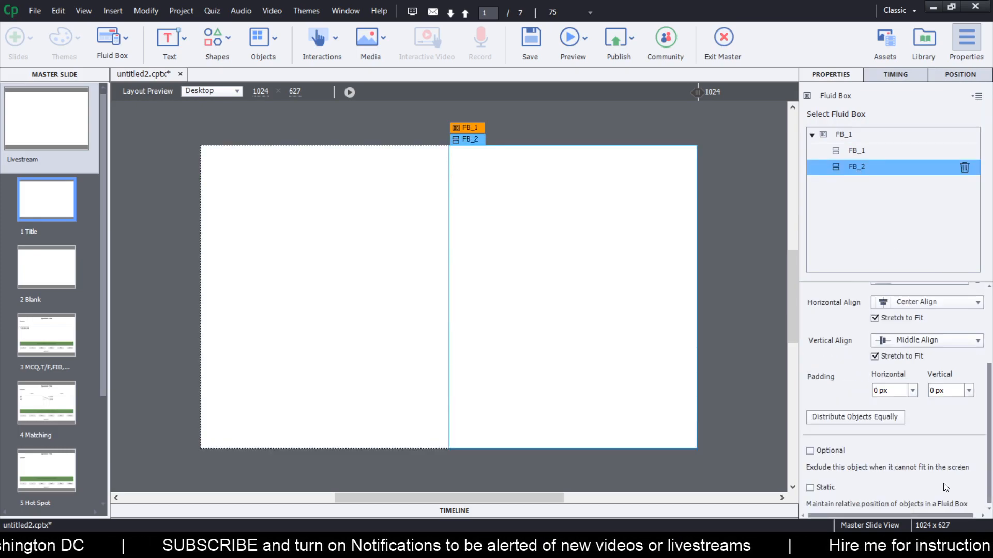
{"action": "left_click", "coordinate": [810, 451]}
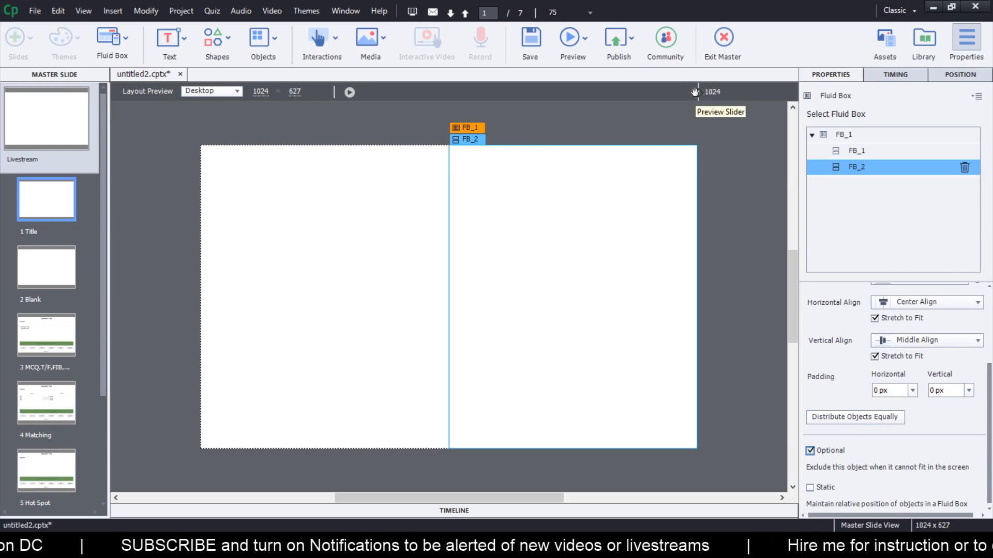
{"action": "mouse_move", "coordinate": [697, 92]}
{"action": "left_mouse_down"}
{"action": "mouse_move", "coordinate": [432, 74]}
{"action": "mouse_move", "coordinate": [211, 75]}
{"action": "mouse_move", "coordinate": [698, 92]}
{"action": "left_mouse_up"}
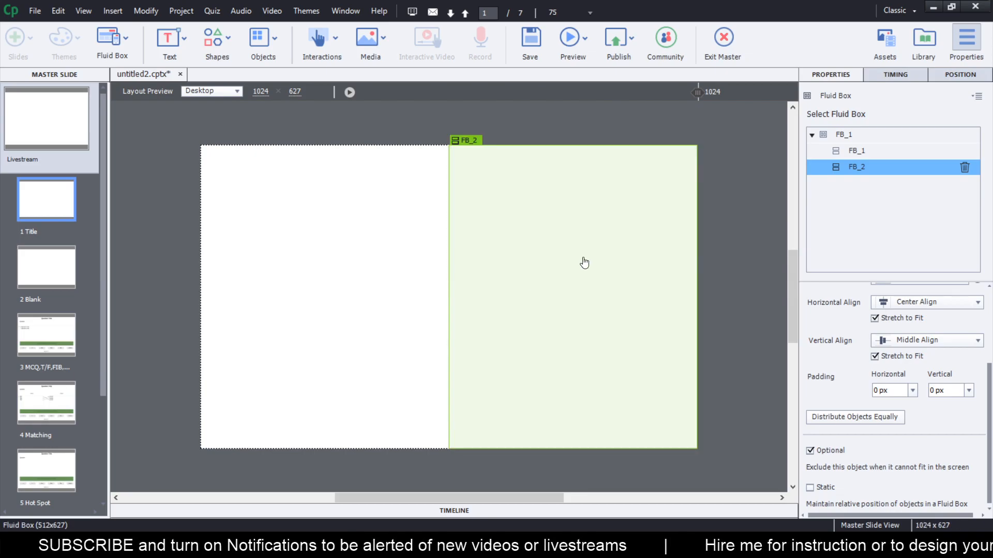
Step: Select the parent fluid box and show its fill settings
{"action": "left_click", "coordinate": [328, 275]}
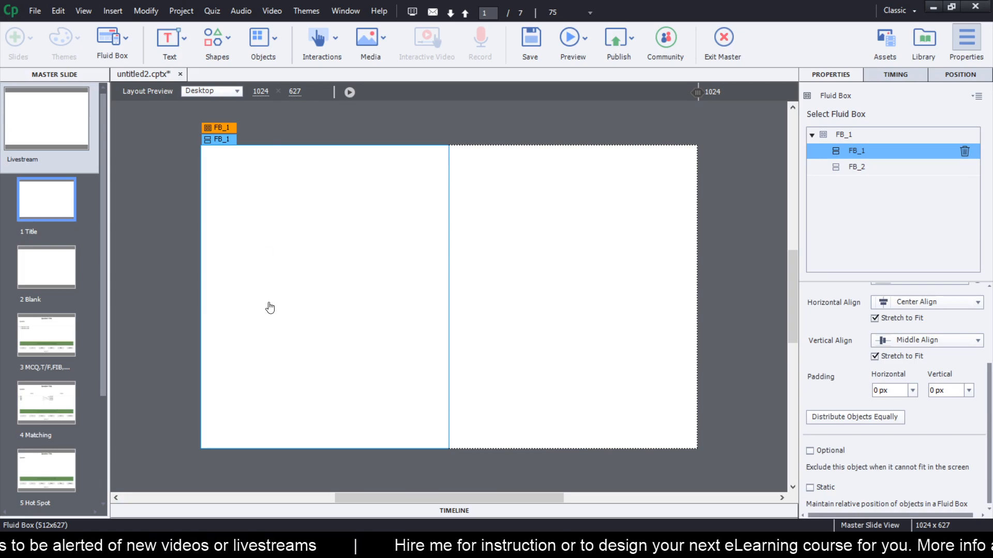
{"action": "left_click", "coordinate": [854, 135]}
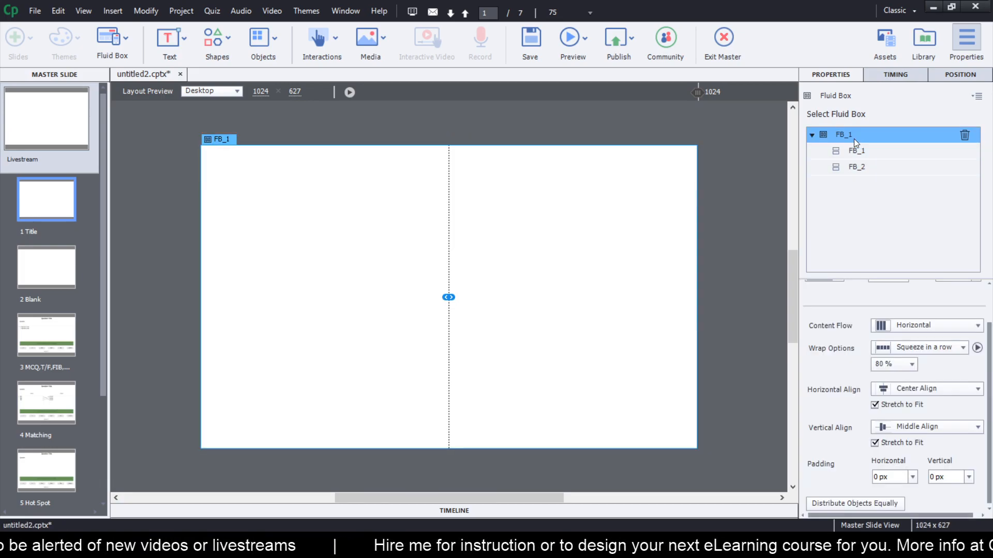
{"action": "left_click", "coordinate": [989, 301]}
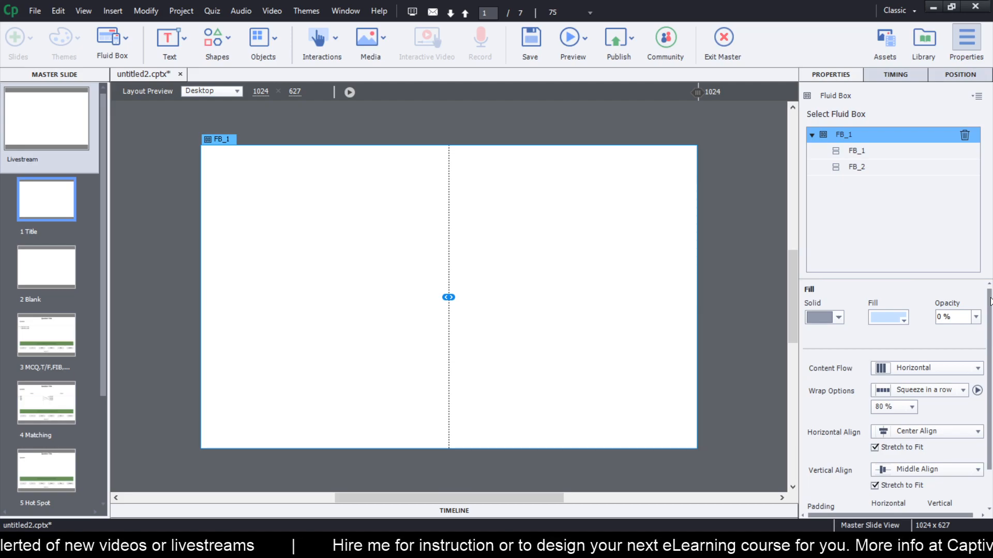
Step: Switch to the desktop's Images folder and open the truck-on-road sunrise photo in Adobe Photoshop
{"action": "left_click", "coordinate": [933, 7]}
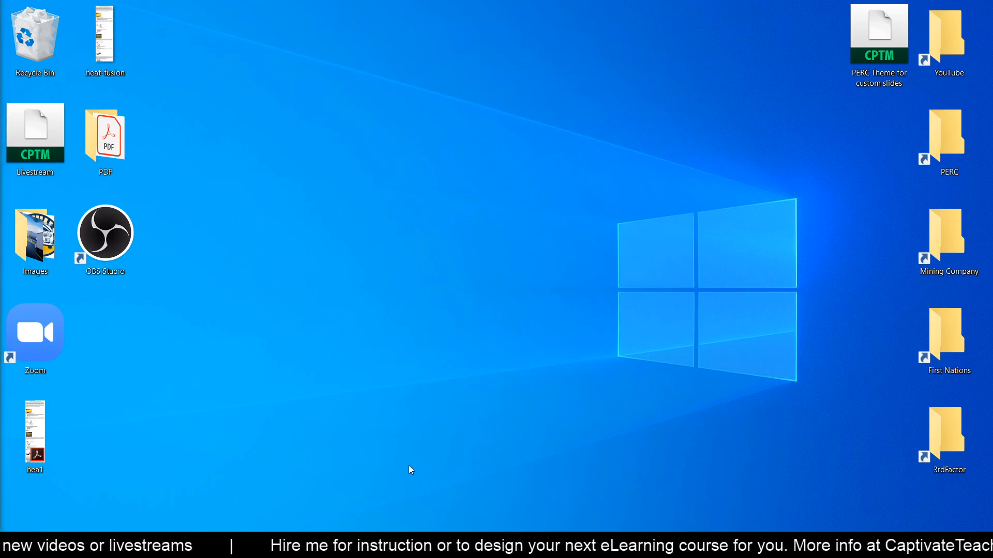
{"action": "left_click_drag", "start_coordinate": [0, 236], "coordinate": [676, 2]}
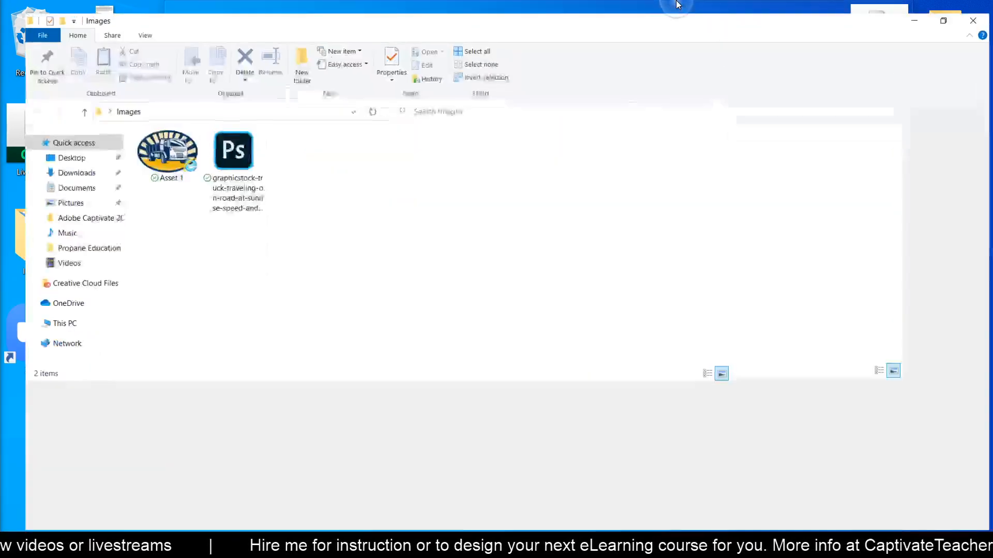
{"action": "left_click", "coordinate": [227, 148]}
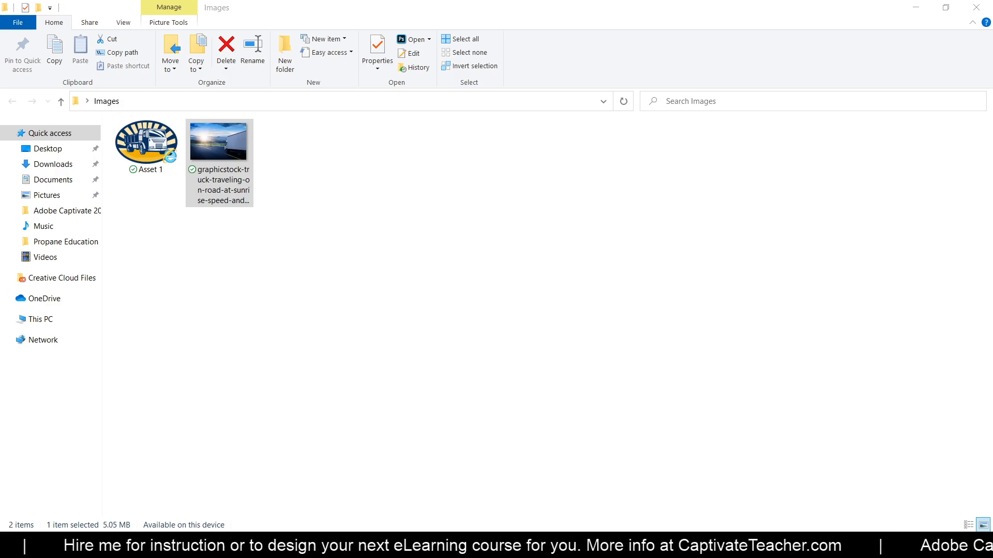
{"action": "left_click_drag", "start_coordinate": [1, 148], "coordinate": [685, 23]}
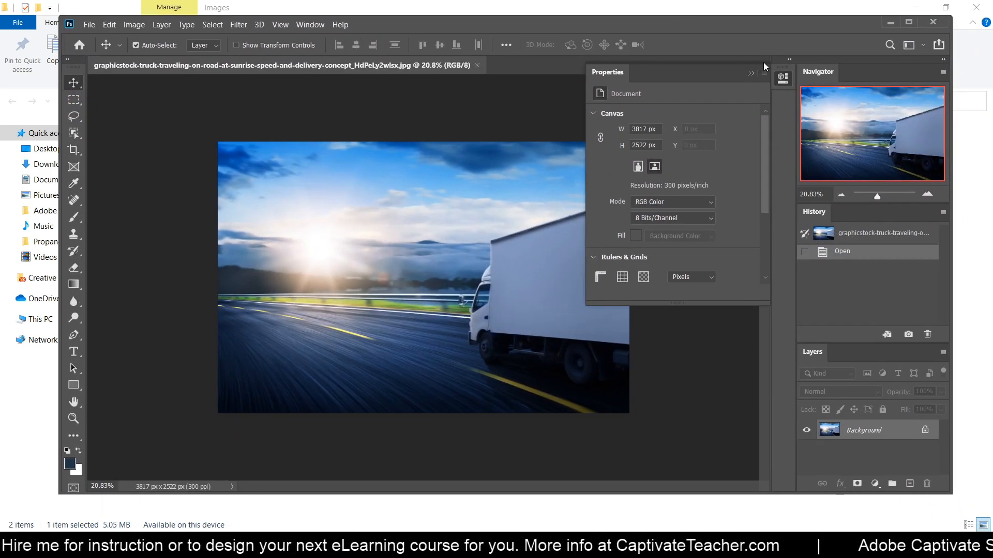
Step: Collapse the floating document properties and open the photo's Image Size settings with the dimensions in pixels
{"action": "left_click", "coordinate": [752, 73]}
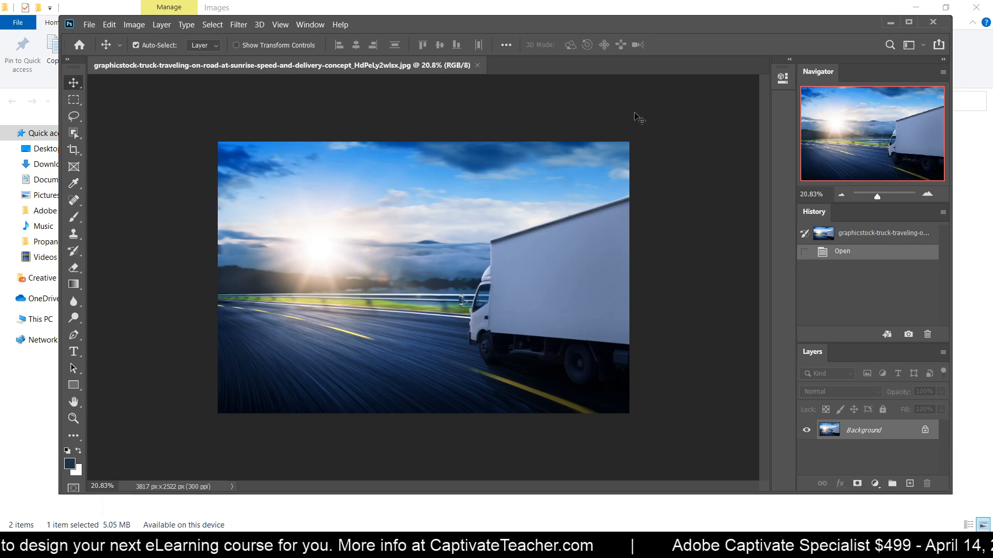
{"action": "left_click", "coordinate": [109, 24]}
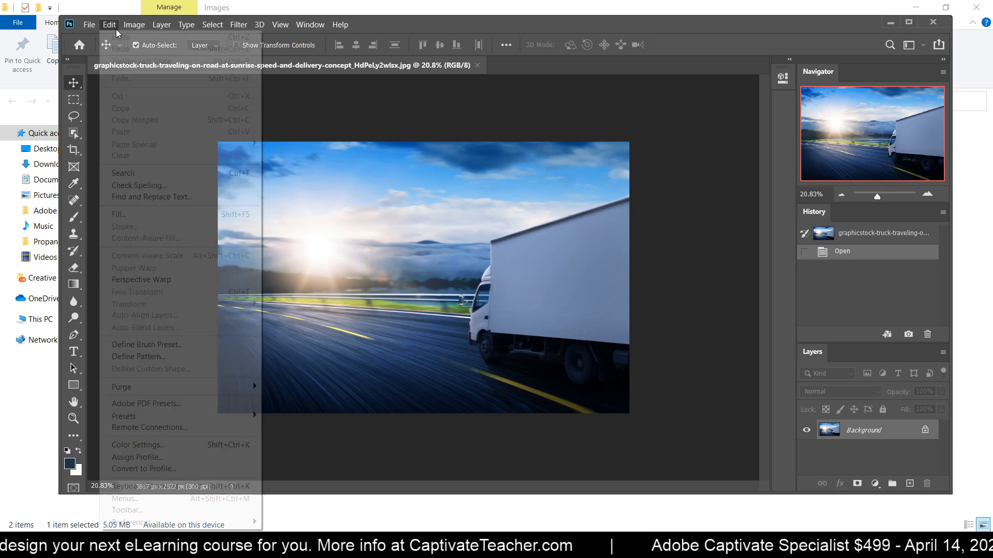
{"action": "mouse_move", "coordinate": [127, 30]}
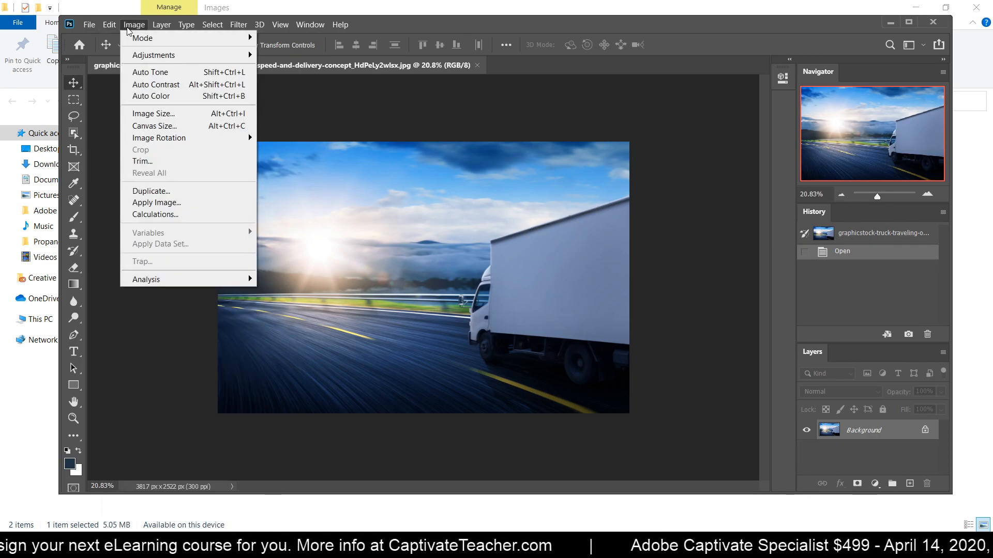
{"action": "left_click", "coordinate": [138, 114]}
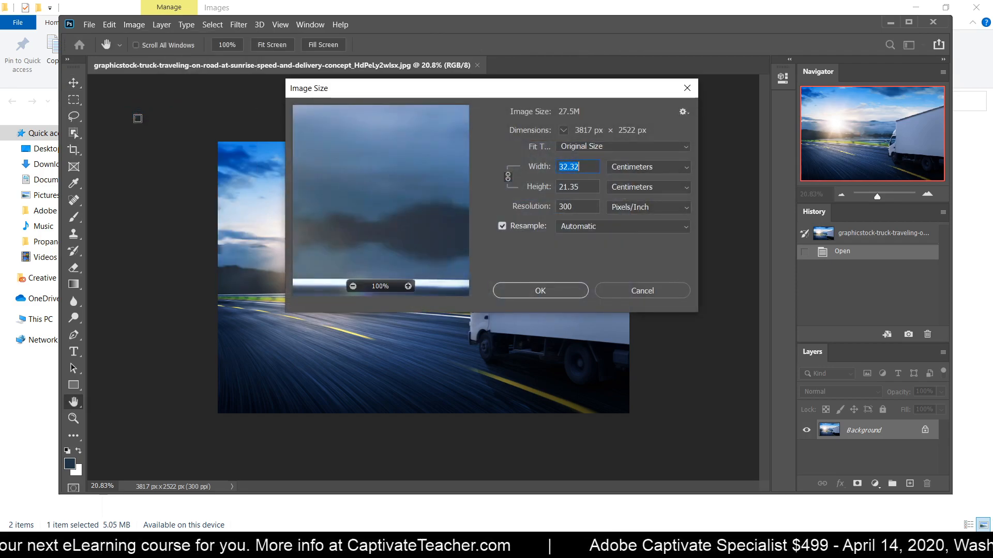
{"action": "left_click", "coordinate": [660, 167]}
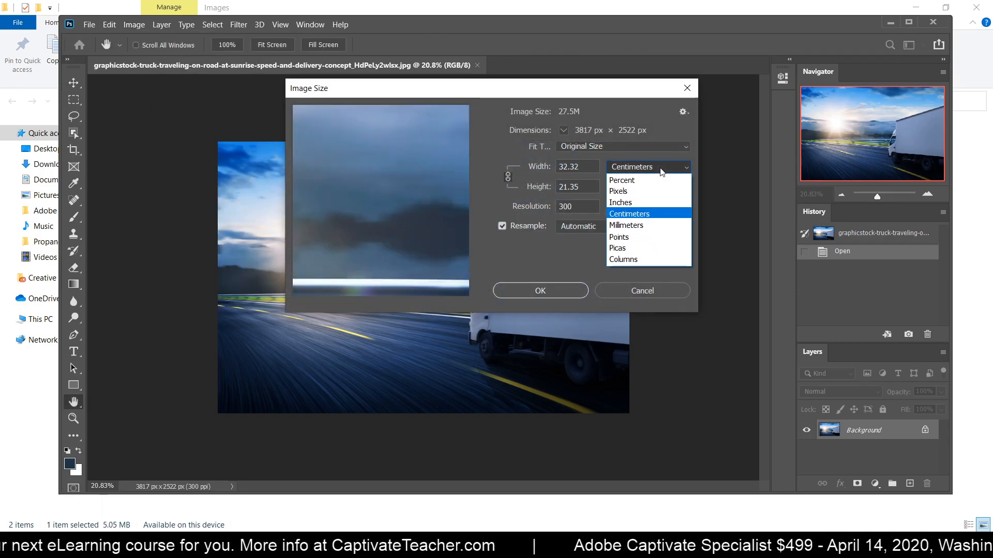
{"action": "left_click", "coordinate": [660, 196]}
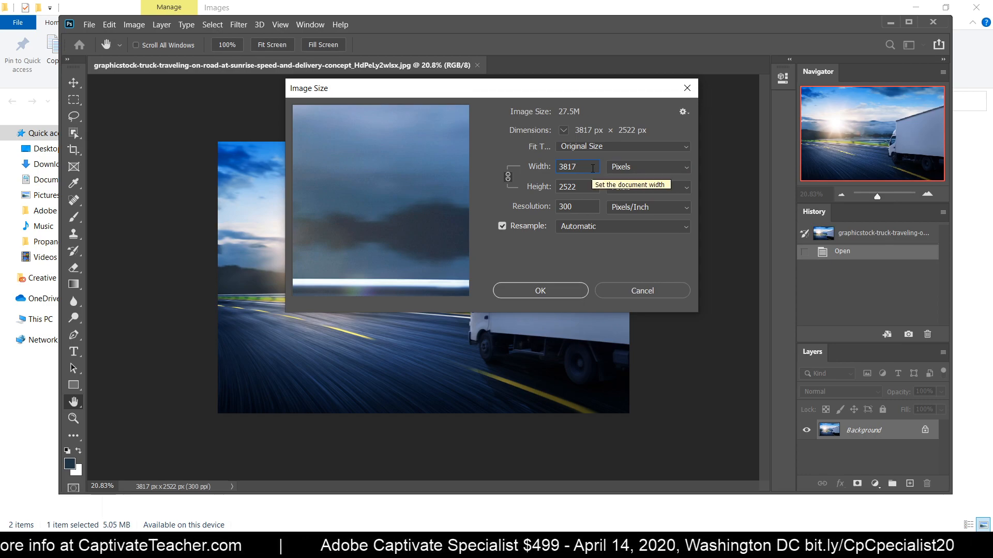
Step: Resize the truck photo proportionally to a width of 1024 pixels
{"action": "key", "text": "Tab"}
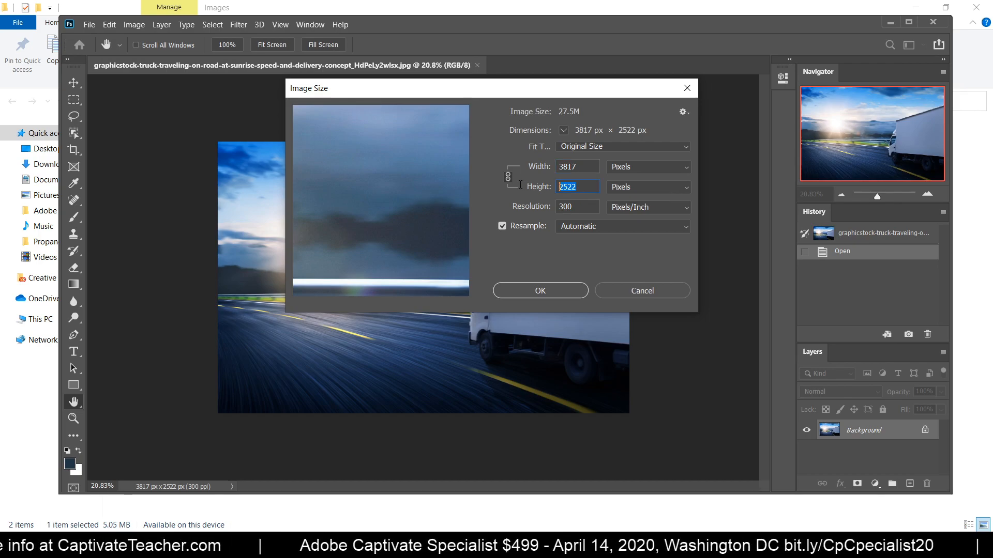
{"action": "type", "text": "627"}
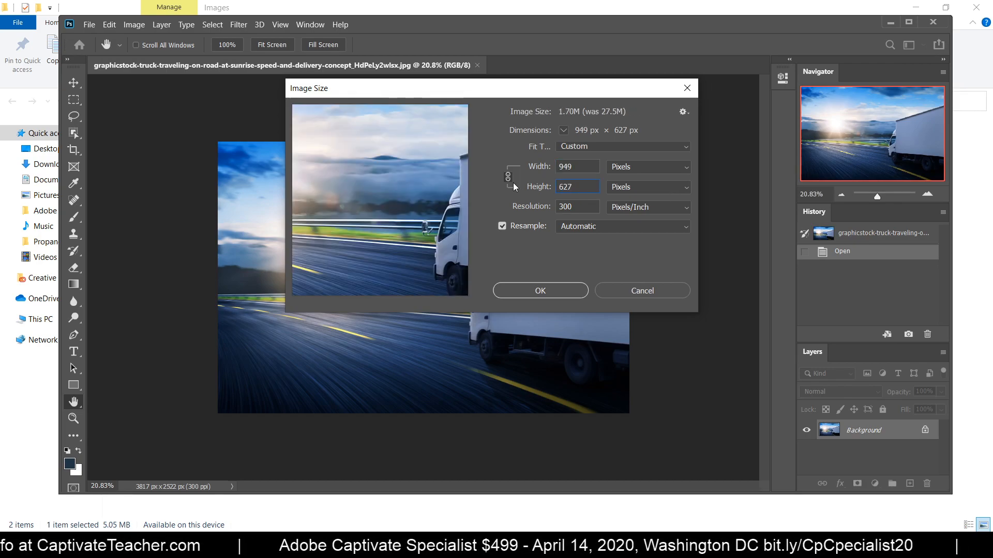
{"action": "double_click", "coordinate": [579, 166]}
{"action": "type", "text": "1024"}
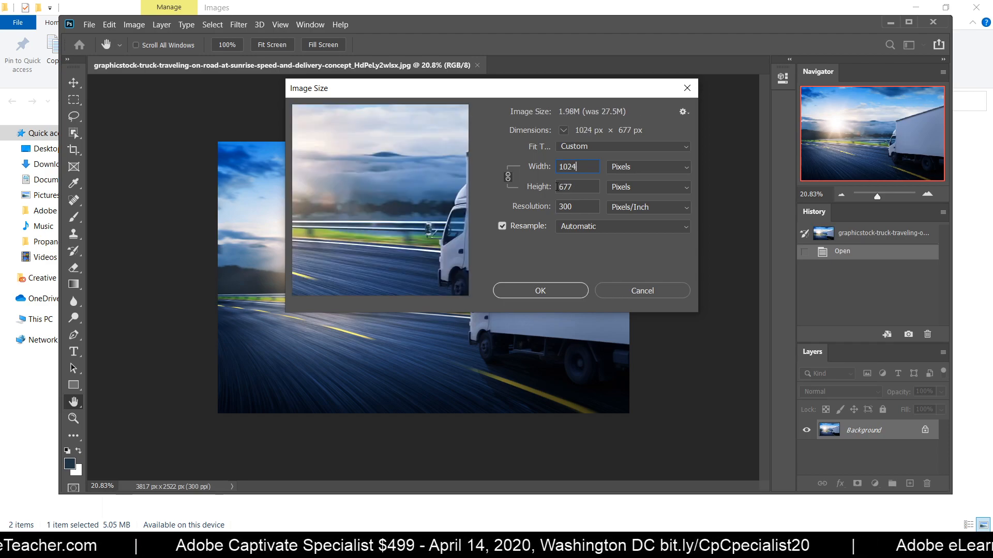
{"action": "left_click", "coordinate": [557, 294]}
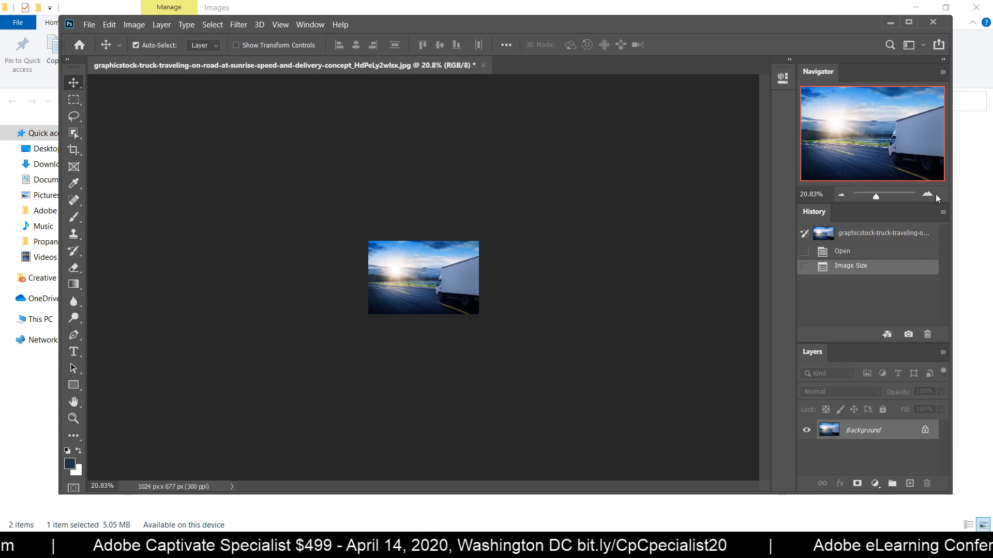
Step: Open the Canvas Size settings for the truck photo and anchor the canvas at the image's upper-right corner
{"action": "left_click", "coordinate": [931, 194]}
{"action": "left_click", "coordinate": [927, 194]}
{"action": "left_click", "coordinate": [927, 194]}
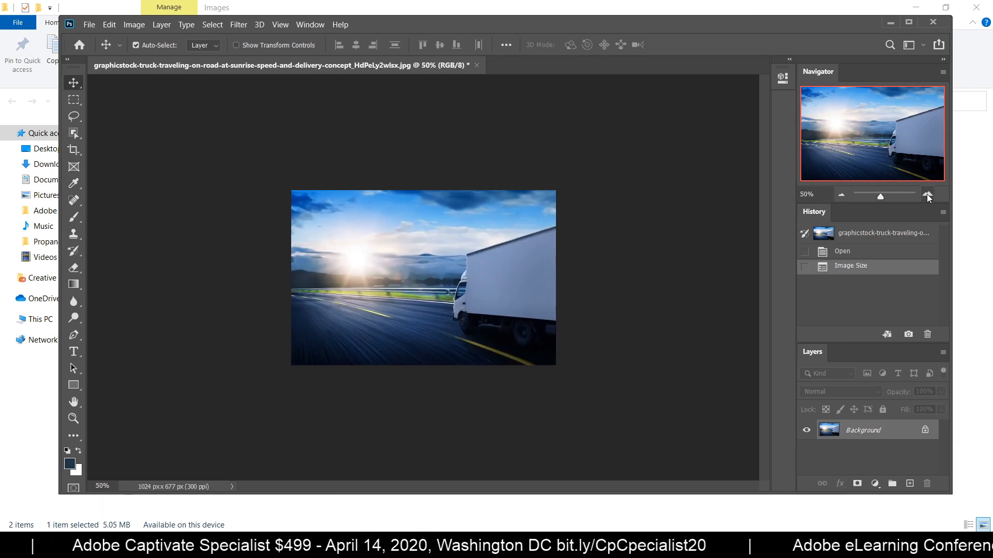
{"action": "left_click", "coordinate": [926, 196]}
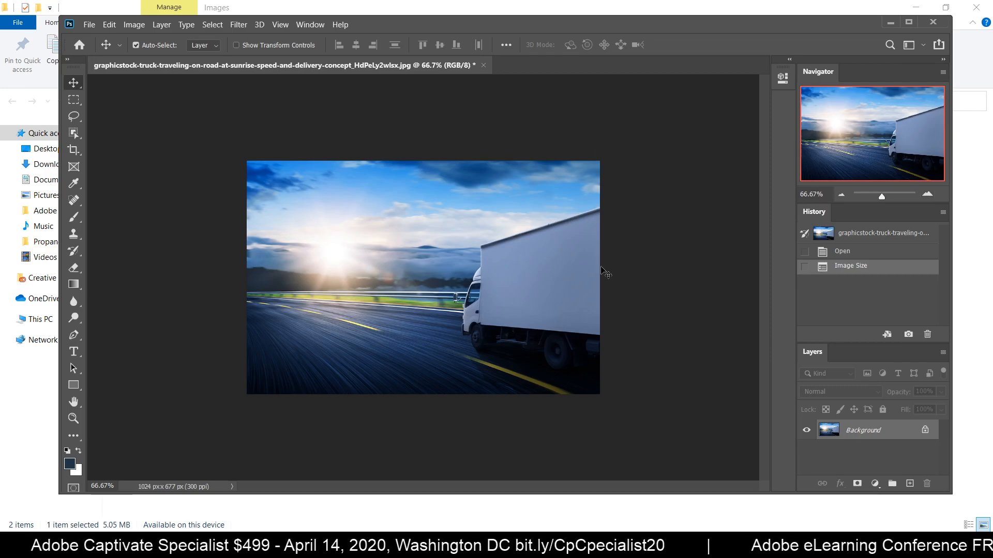
{"action": "left_click", "coordinate": [133, 24]}
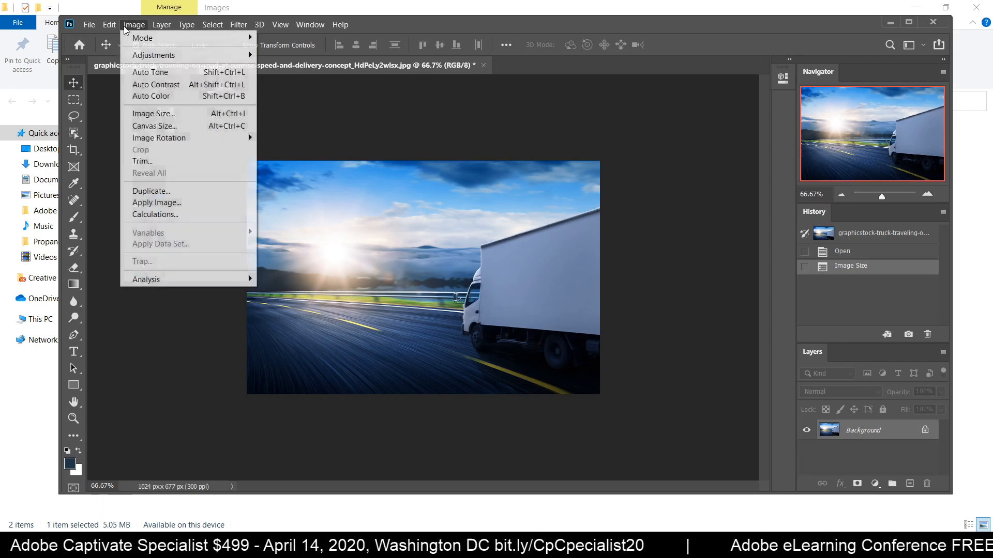
{"action": "mouse_move", "coordinate": [115, 28]}
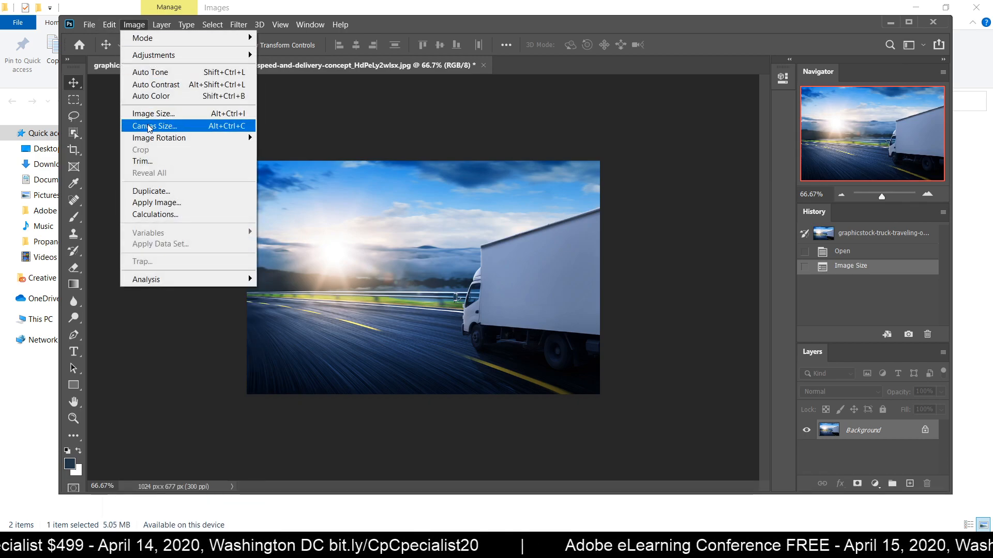
{"action": "left_click", "coordinate": [170, 127]}
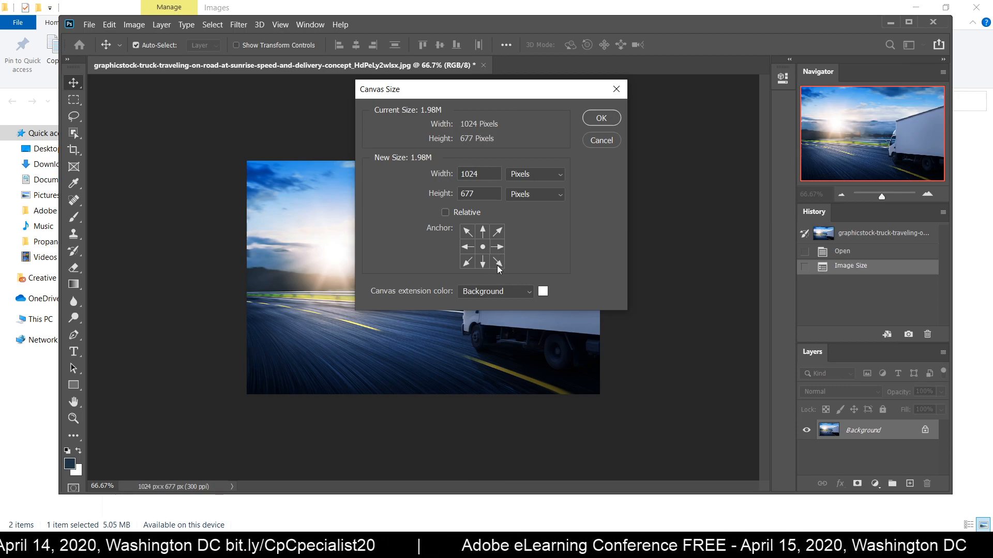
{"action": "left_click_drag", "start_coordinate": [498, 96], "coordinate": [262, 235]}
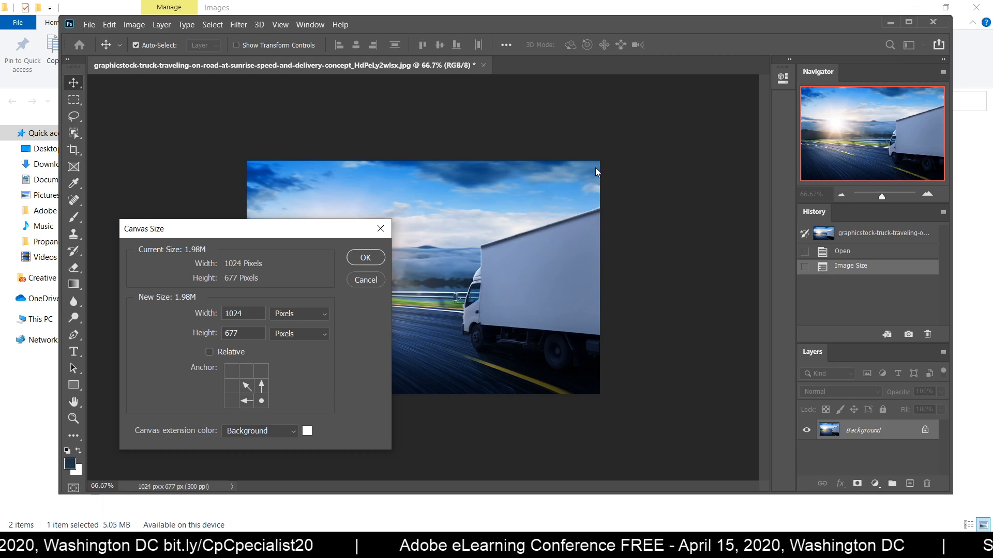
{"action": "left_click", "coordinate": [265, 372]}
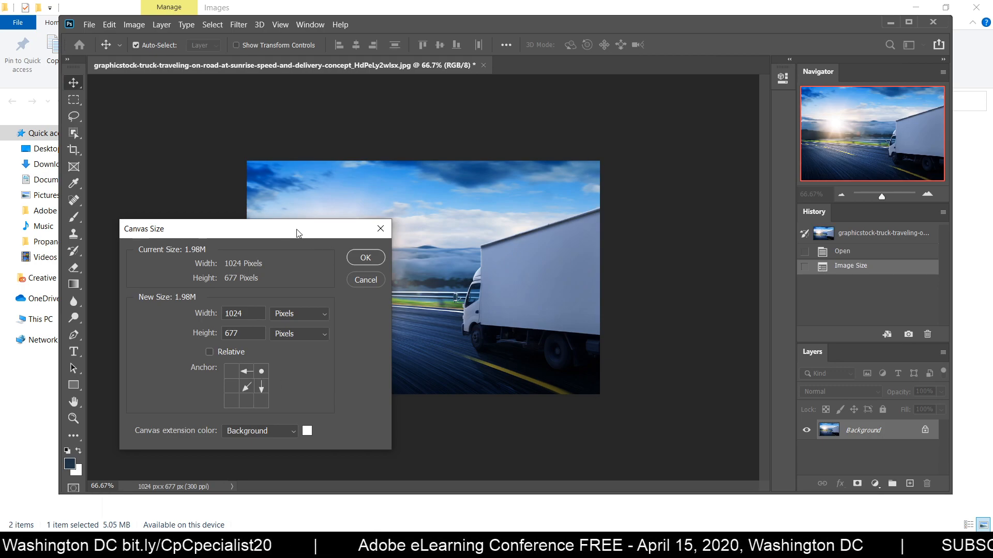
{"action": "left_click_drag", "start_coordinate": [296, 231], "coordinate": [486, 99]}
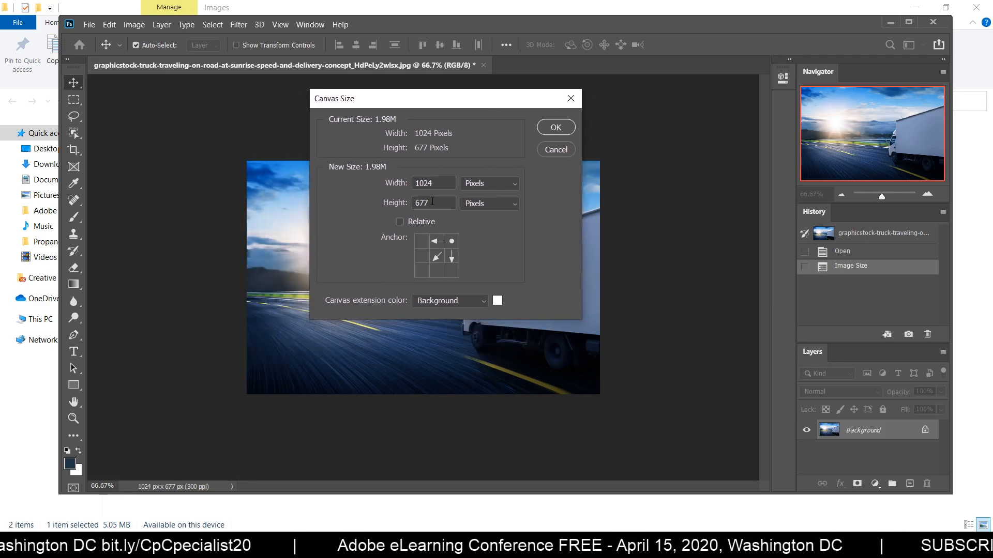
Step: Set the canvas height to 627 pixels and proceed with clipping the photo
{"action": "left_click_drag", "start_coordinate": [433, 201], "coordinate": [365, 200]}
{"action": "type", "text": "627"}
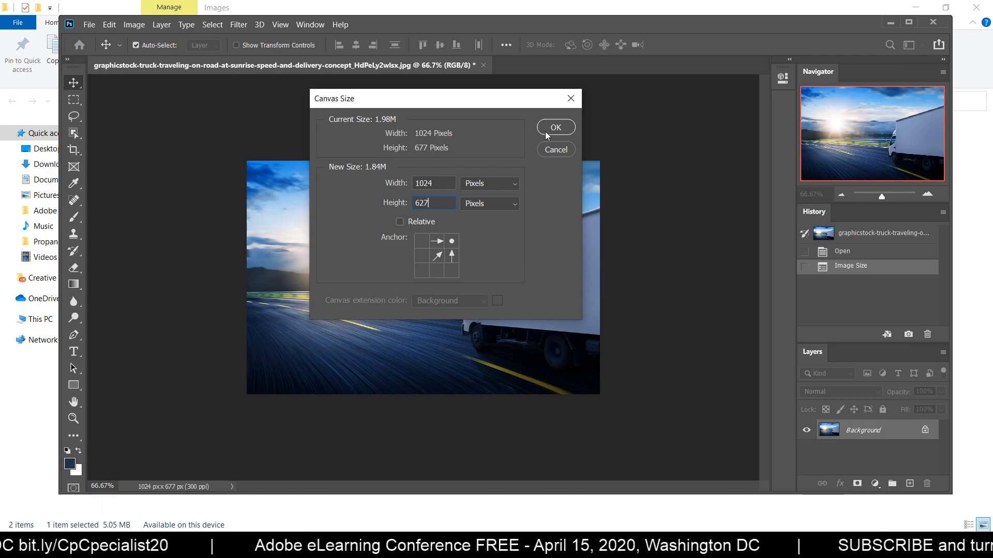
{"action": "left_click", "coordinate": [561, 129]}
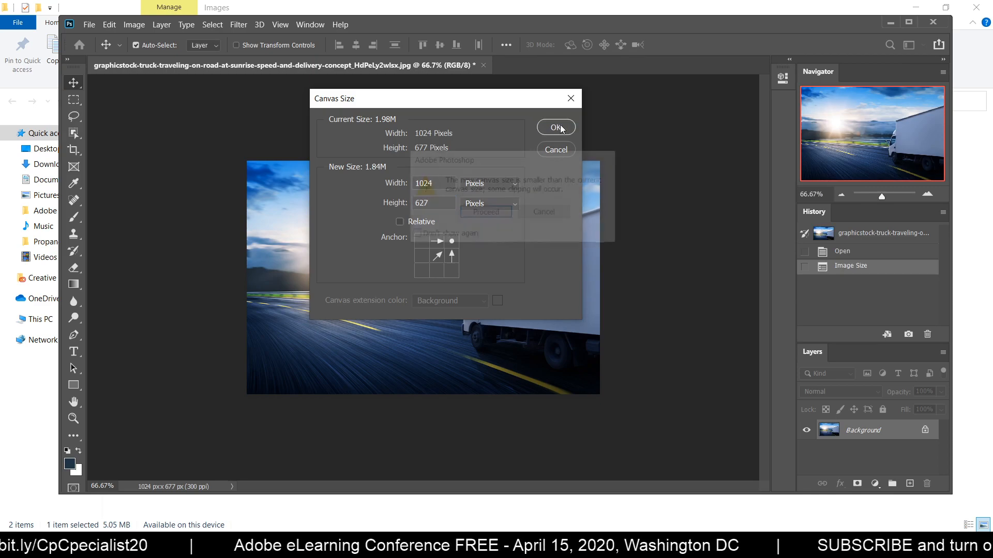
{"action": "left_click", "coordinate": [486, 213]}
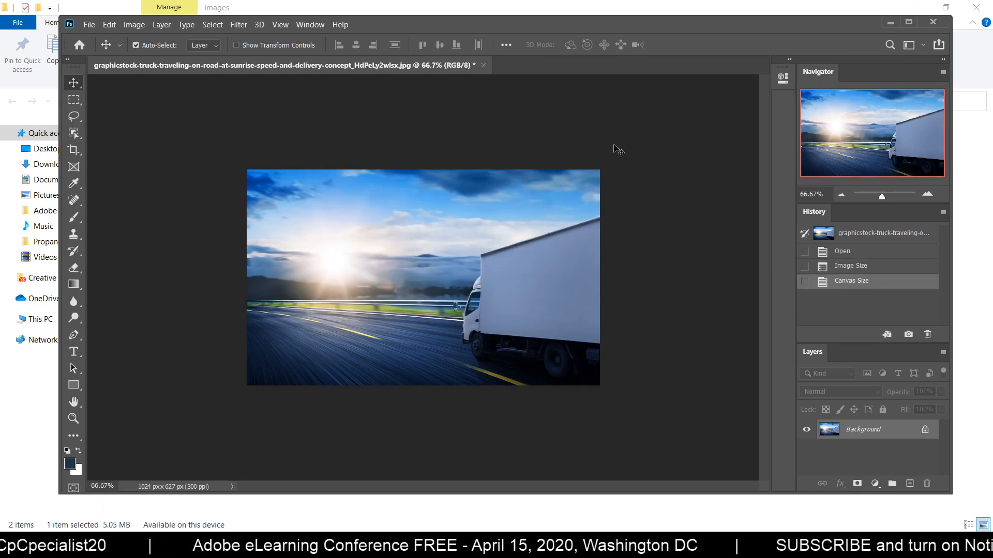
Step: Switch to the Images folder and examine the original truck photo's file properties, including its size
{"action": "left_click", "coordinate": [890, 23]}
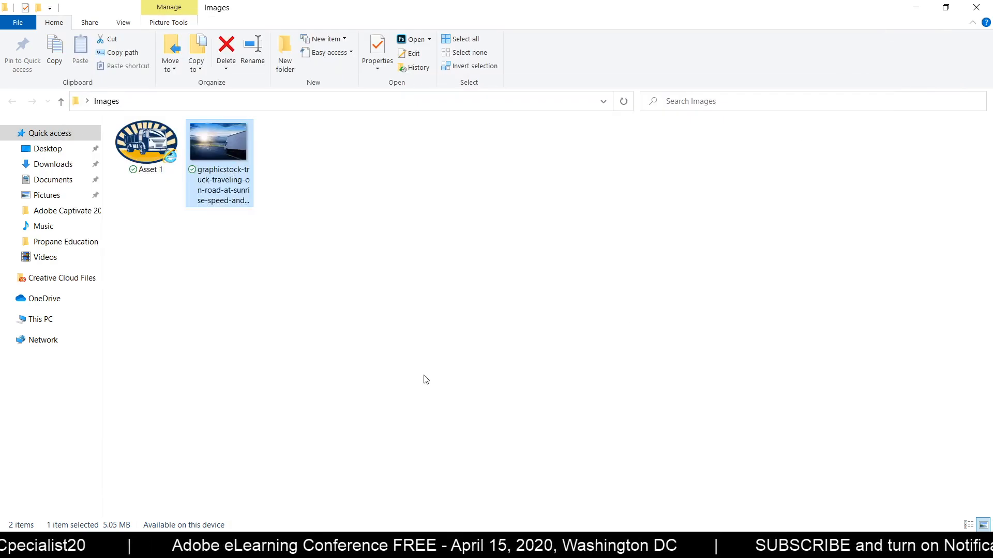
{"action": "right_click", "coordinate": [234, 171]}
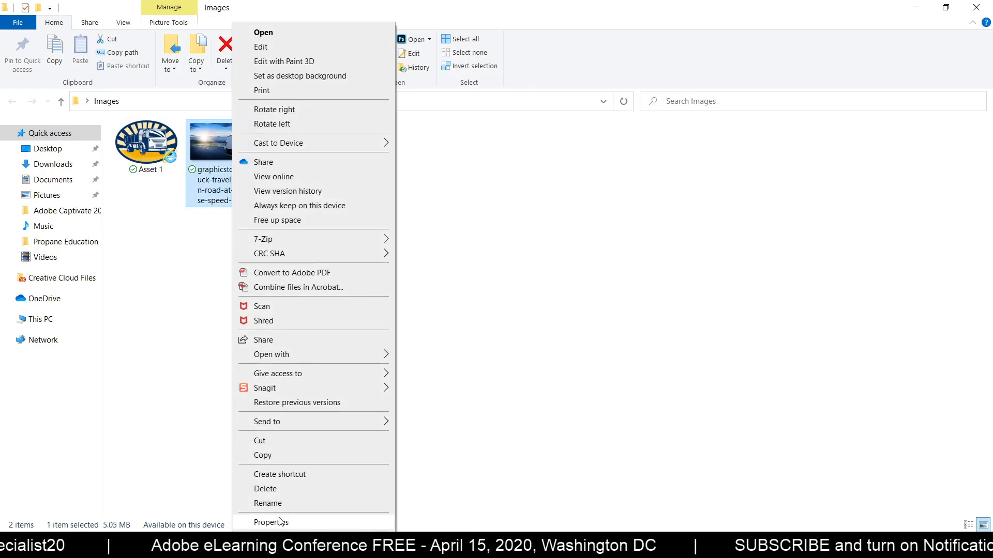
{"action": "left_click", "coordinate": [280, 521]}
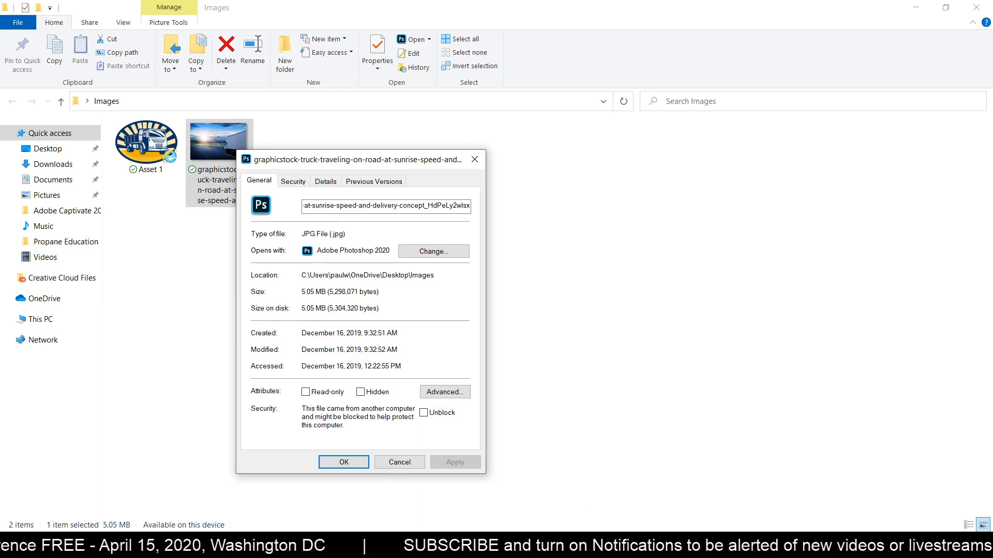
Step: Switch back to Photoshop and set up an Export As of the cropped truck photo in JPG format
{"action": "left_click", "coordinate": [521, 546]}
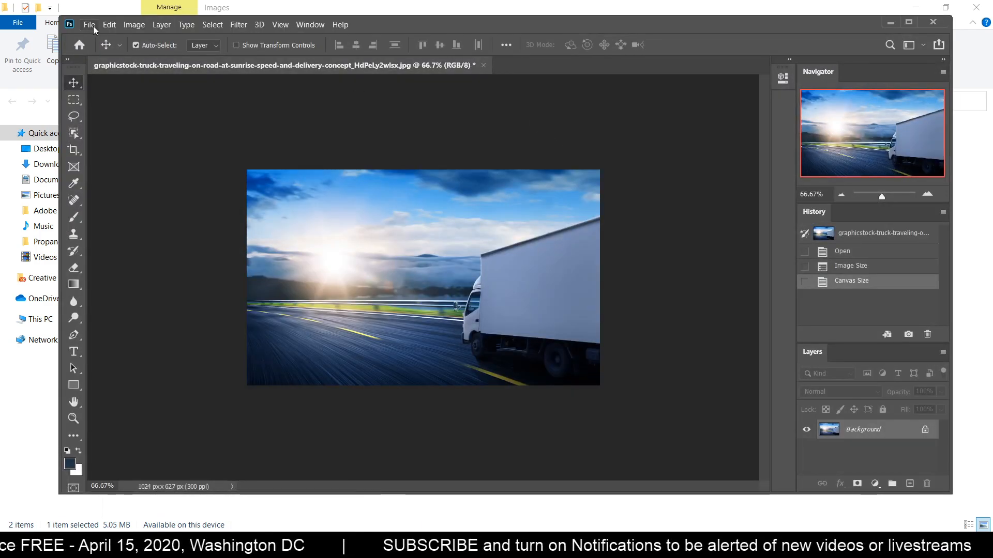
{"action": "left_click", "coordinate": [93, 28]}
{"action": "mouse_move", "coordinate": [124, 208]}
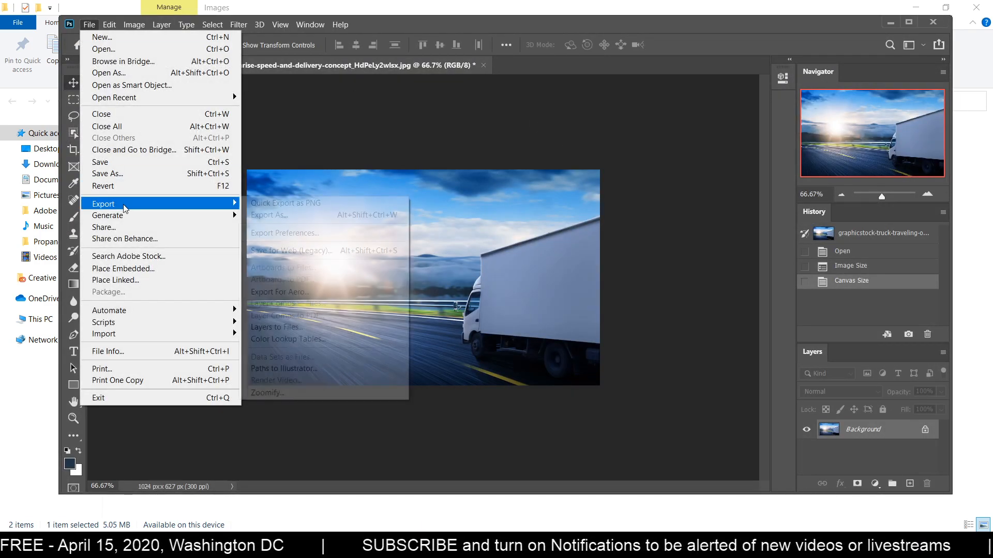
{"action": "left_click", "coordinate": [304, 221]}
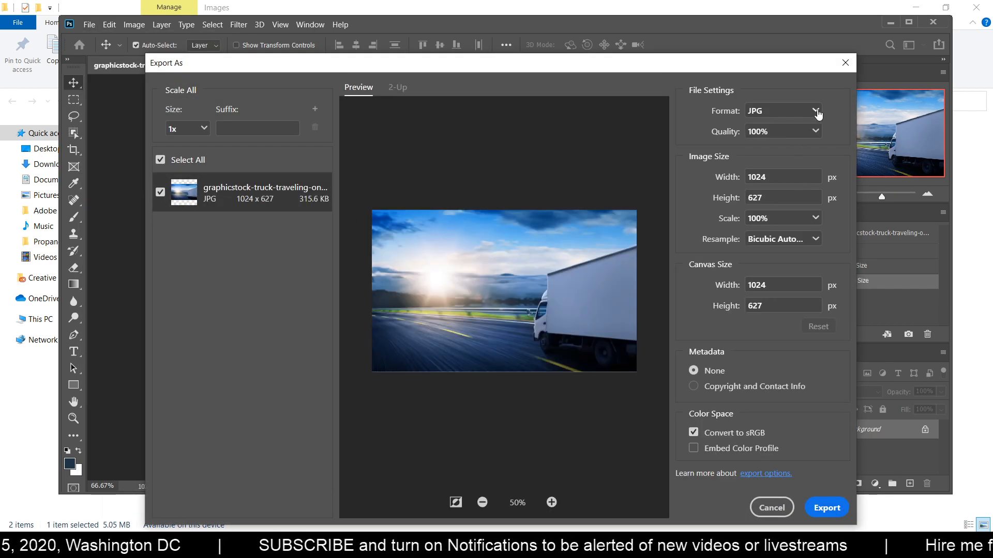
{"action": "left_click", "coordinate": [816, 111]}
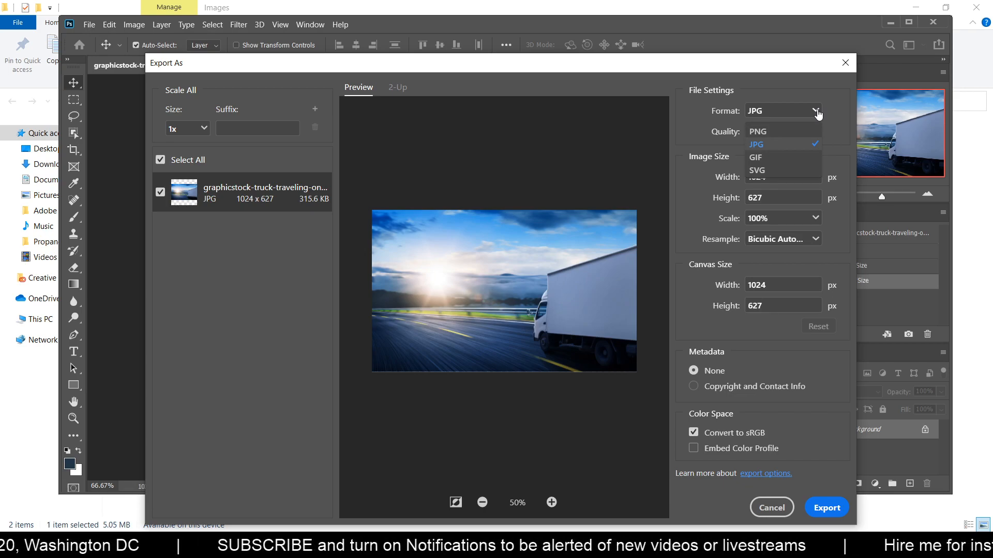
{"action": "left_click", "coordinate": [790, 144]}
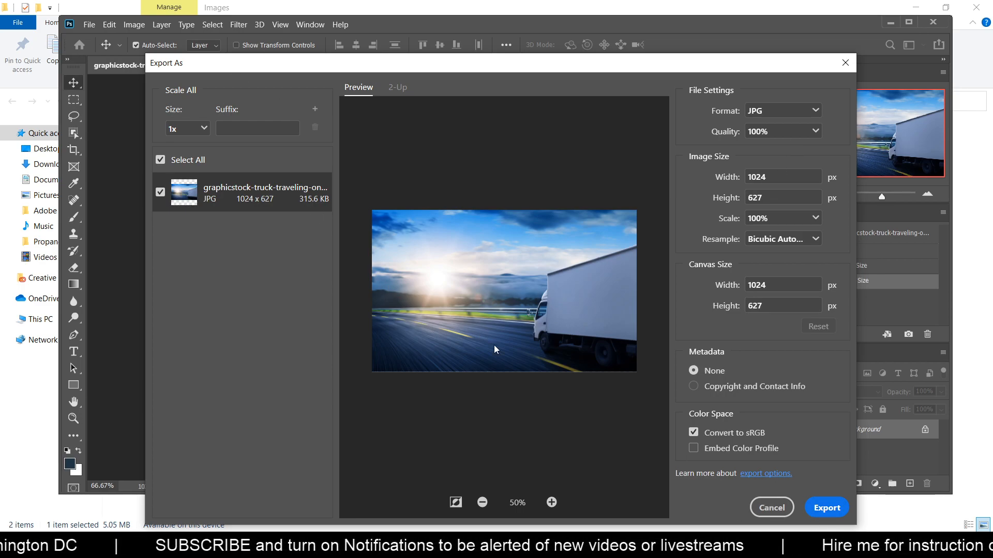
Step: Export the photo to the Images folder as Truck Background and quit Photoshop without saving changes to the original
{"action": "left_click", "coordinate": [828, 509]}
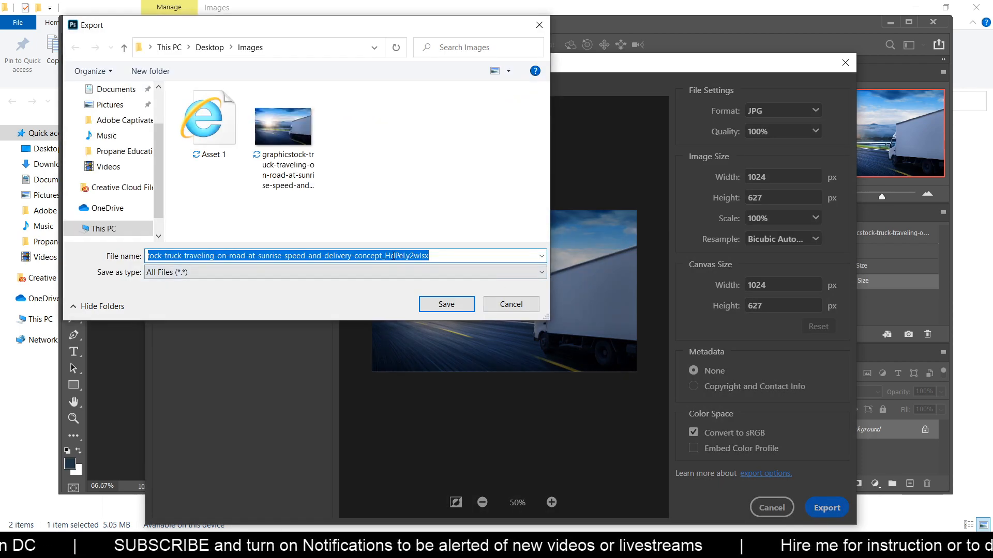
{"action": "type", "text": "T"}
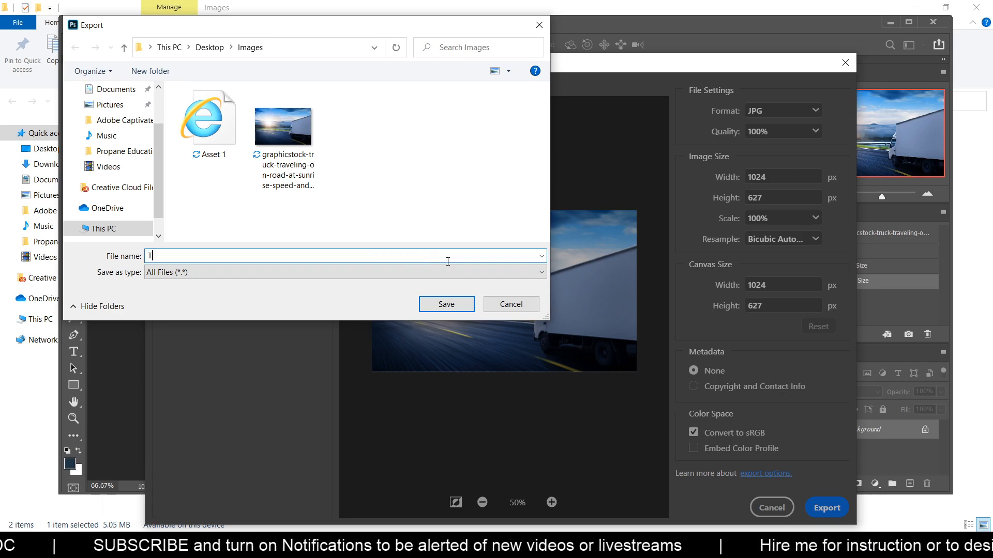
{"action": "type", "text": "ruck Background"}
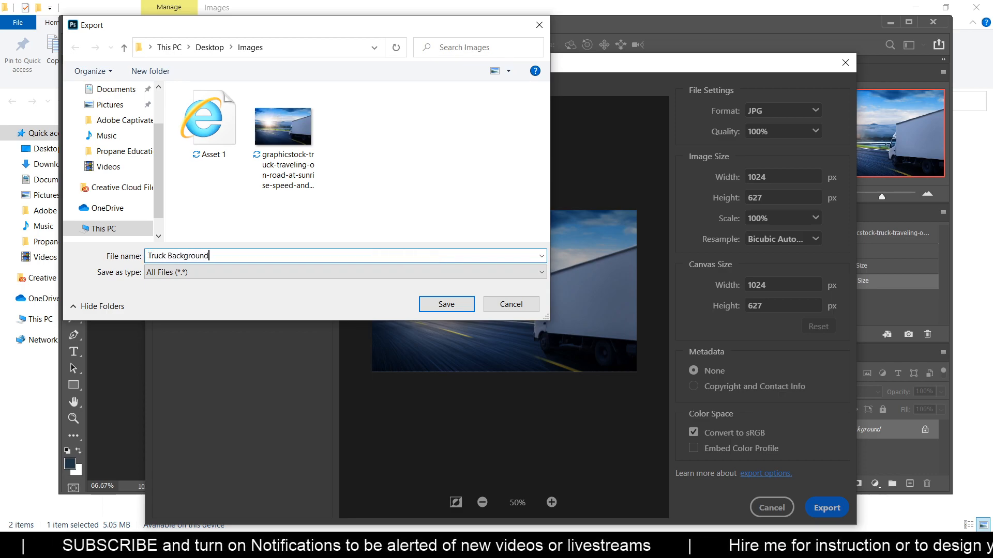
{"action": "key", "text": "Return"}
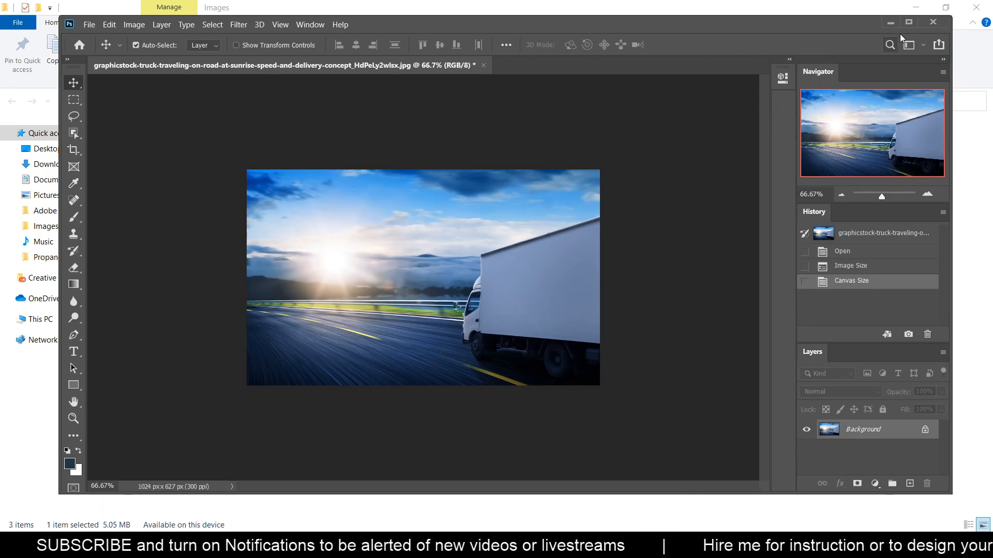
{"action": "left_click", "coordinate": [933, 22]}
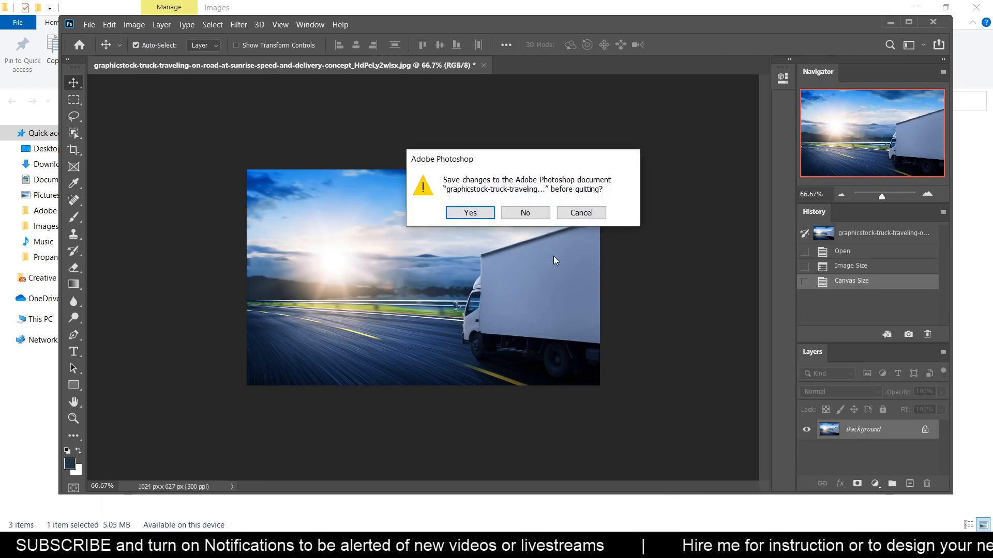
{"action": "left_click", "coordinate": [542, 218]}
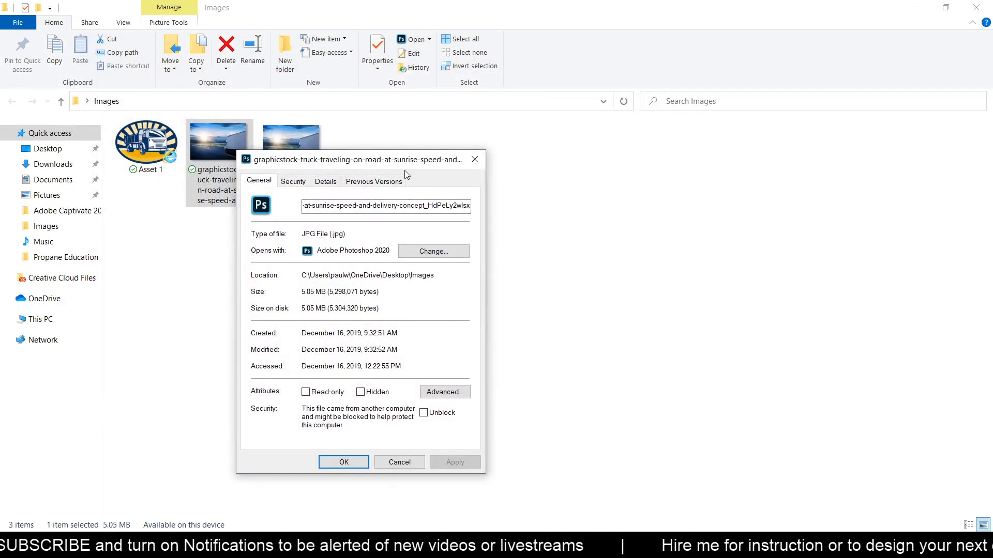
Step: Compare the file properties of the original truck photo and the exported Truck Background image, including their file sizes
{"action": "left_click", "coordinate": [400, 463]}
{"action": "right_click", "coordinate": [299, 163]}
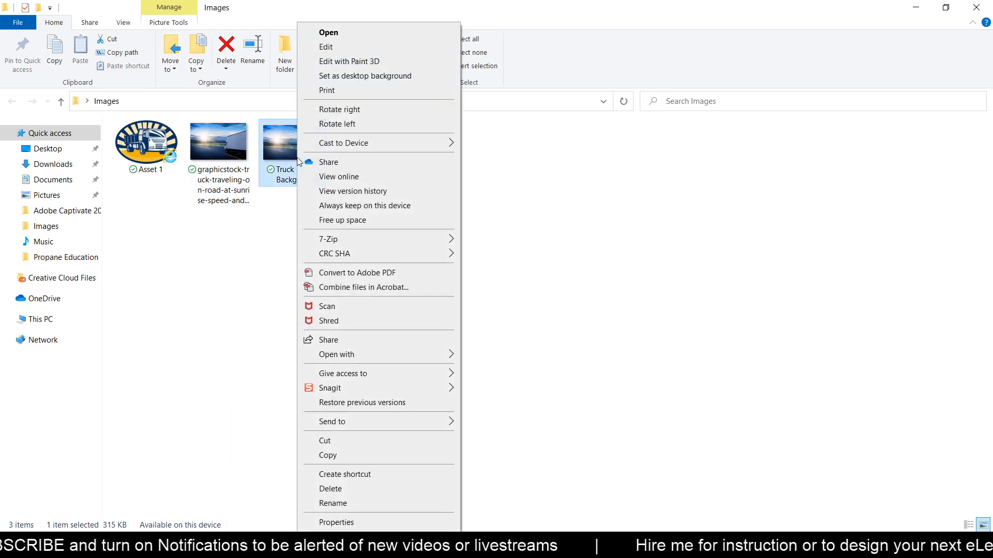
{"action": "right_click", "coordinate": [228, 148]}
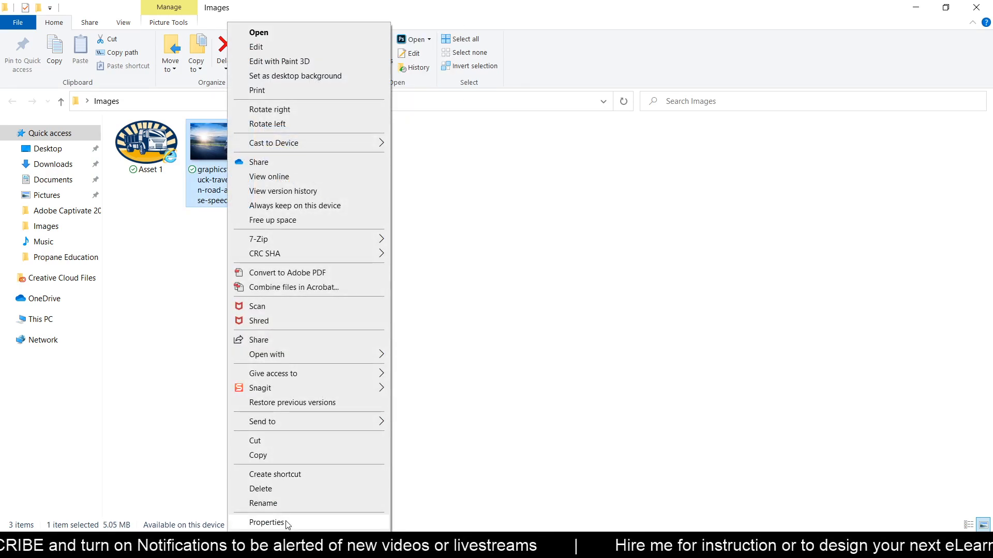
{"action": "left_click", "coordinate": [258, 523]}
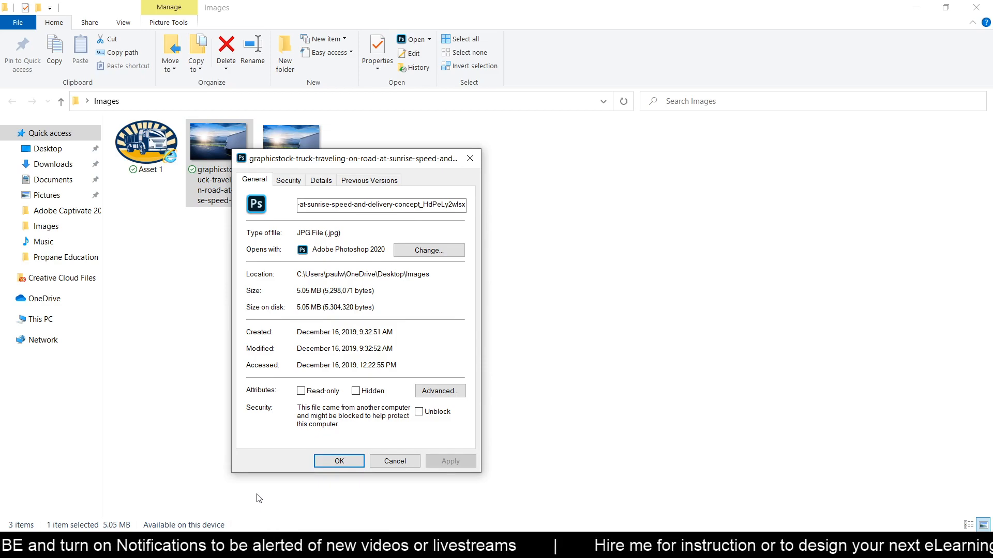
{"action": "left_click", "coordinate": [392, 461]}
{"action": "right_click", "coordinate": [297, 160]}
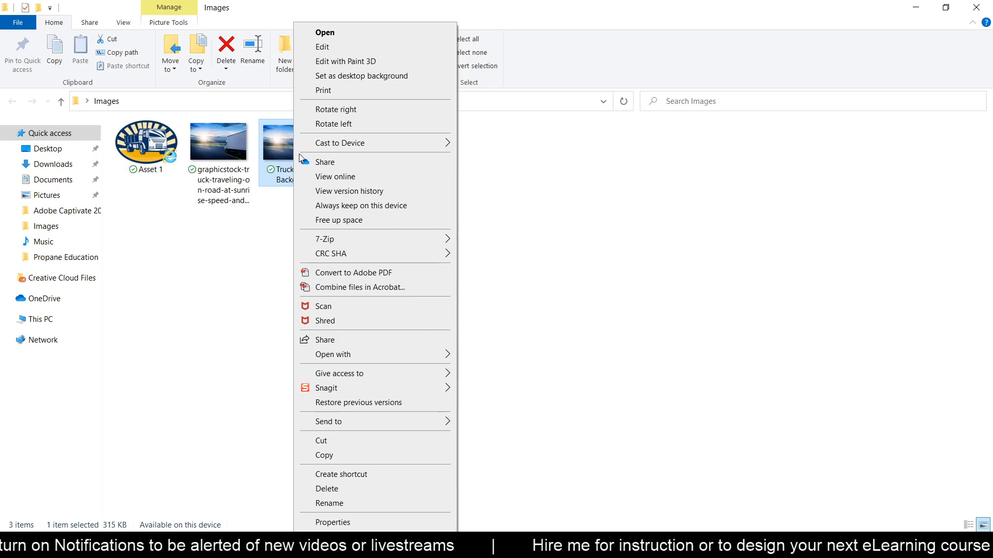
{"action": "left_click", "coordinate": [339, 523]}
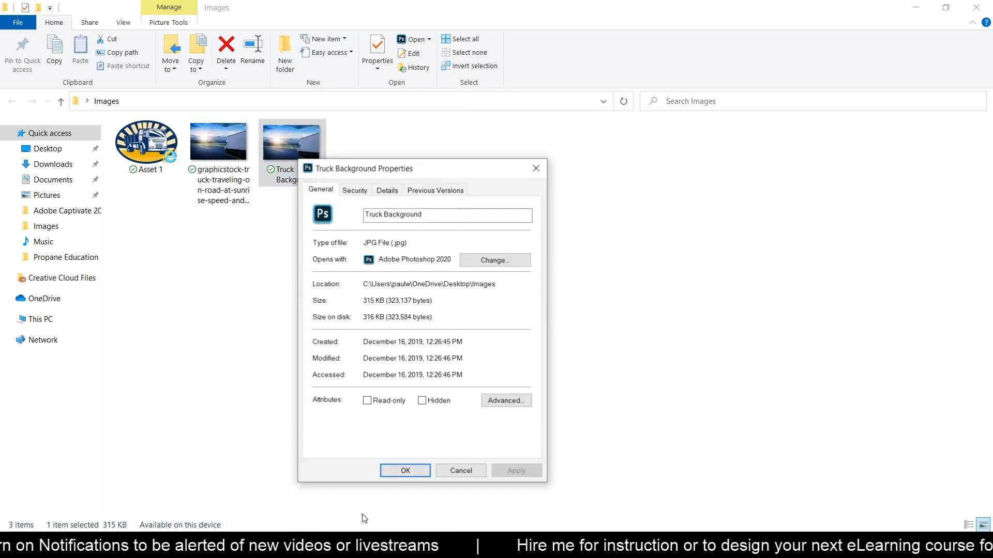
{"action": "left_click", "coordinate": [467, 471]}
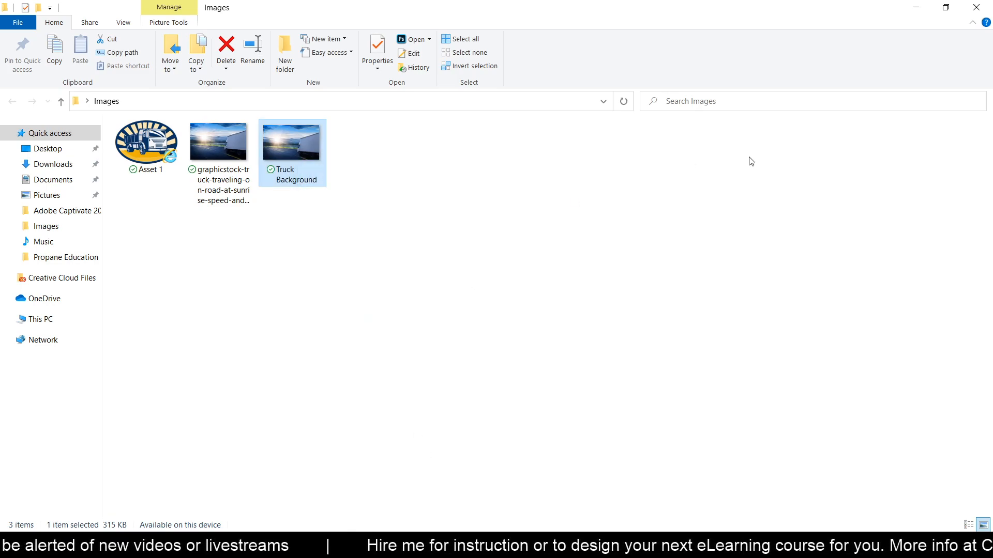
Step: Close the Images folder, switch back to Captivate and change the parent fluid box's fill type to Image Fill
{"action": "left_click", "coordinate": [975, 8]}
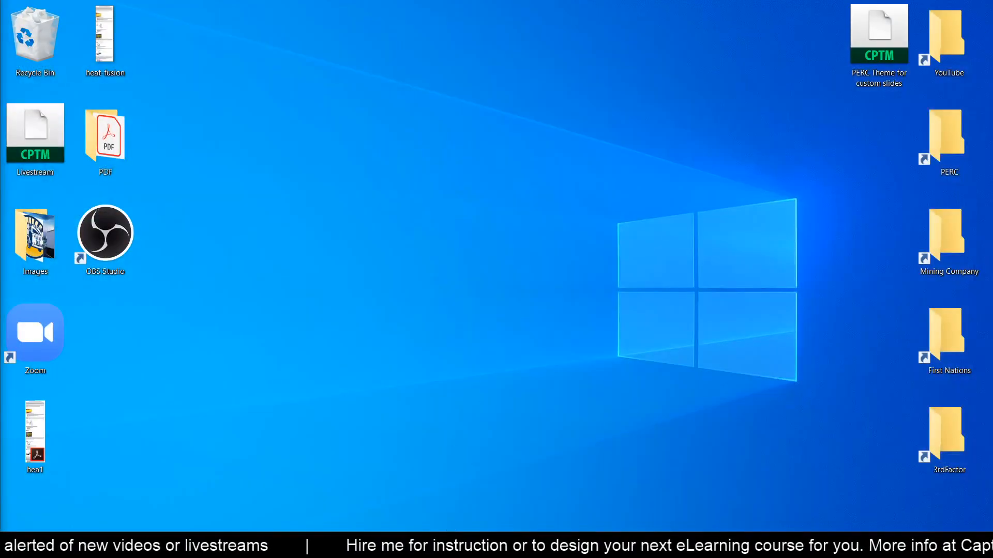
{"action": "key", "text": "alt+Tab"}
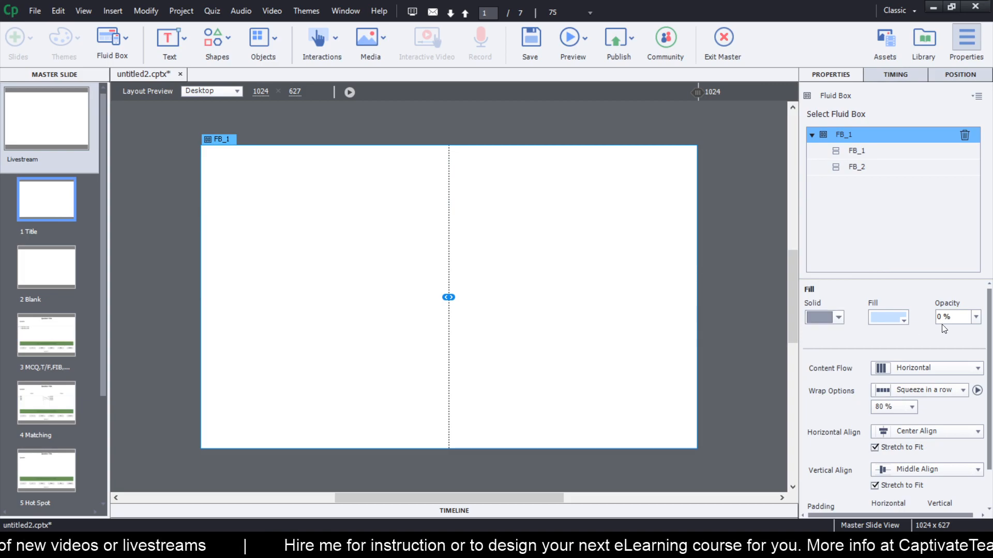
{"action": "left_click", "coordinate": [839, 318]}
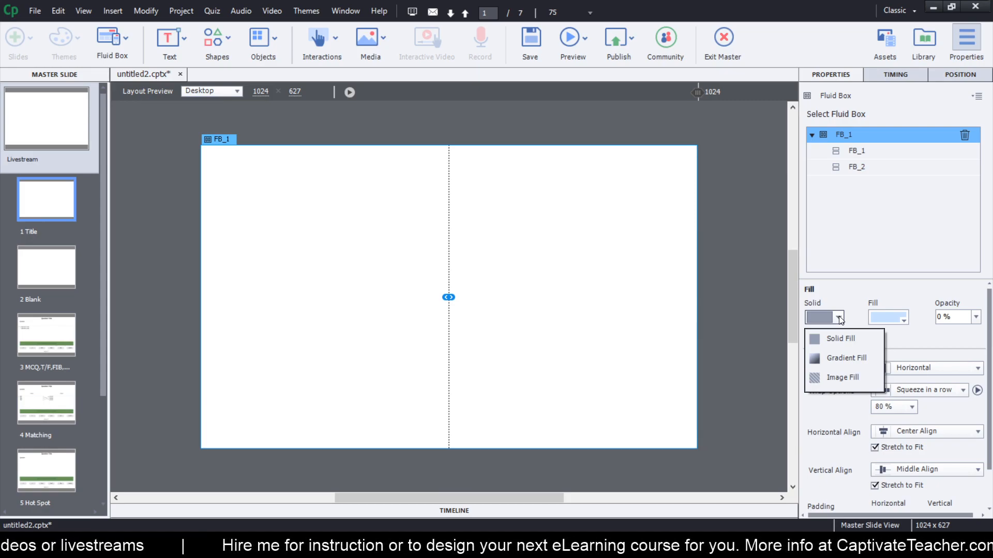
{"action": "left_click", "coordinate": [848, 379]}
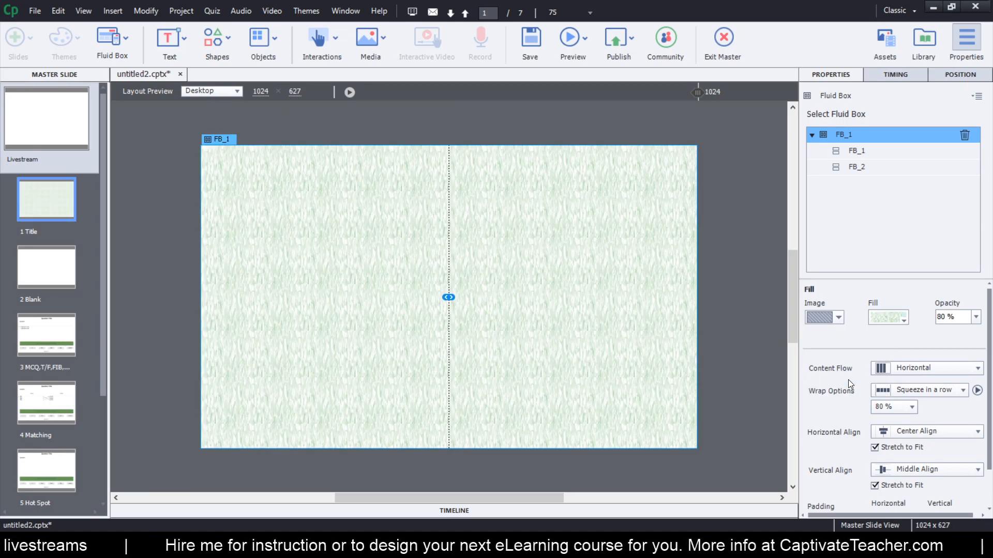
Step: Load Truck Background from the desktop's Images folder as the custom fill image of the parent fluid box
{"action": "left_click", "coordinate": [898, 324]}
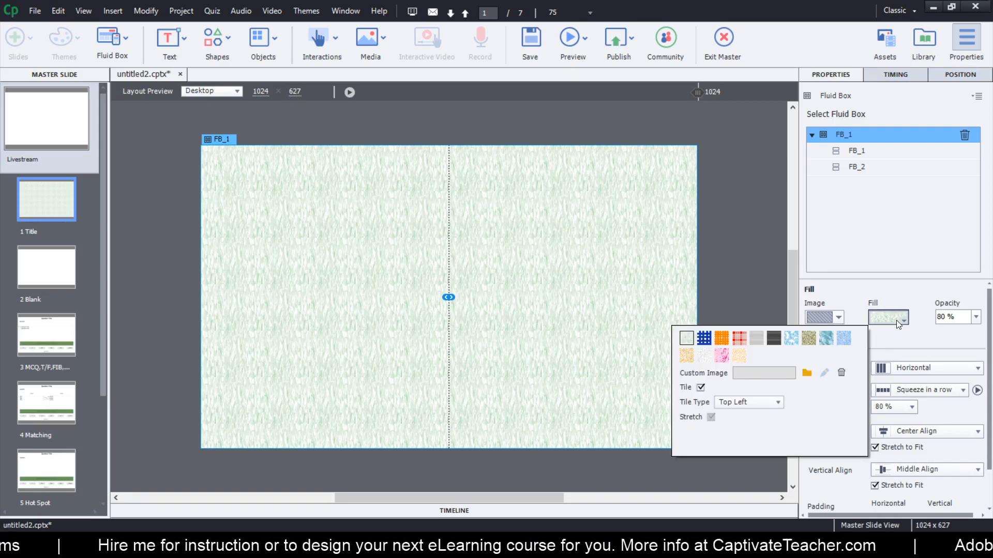
{"action": "left_click", "coordinate": [807, 373]}
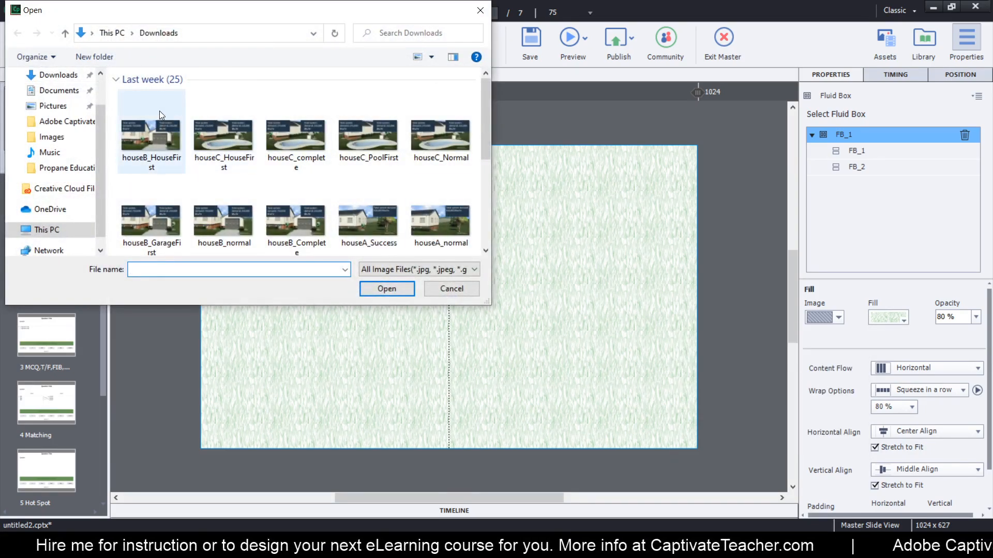
{"action": "scroll", "coordinate": [92, 97], "scroll_direction": "up", "scroll_amount": 1}
{"action": "left_click", "coordinate": [53, 101]}
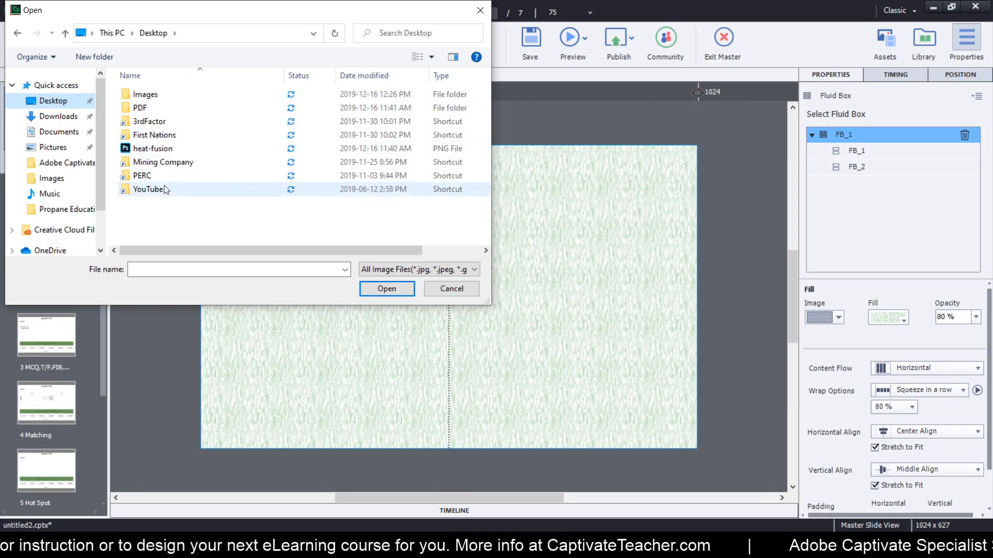
{"action": "double_click", "coordinate": [154, 97]}
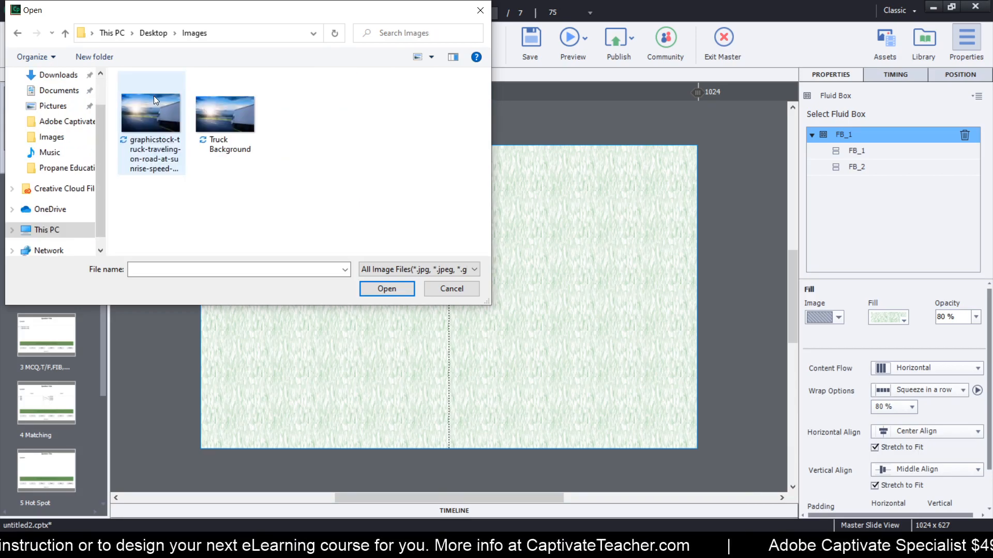
{"action": "left_click", "coordinate": [241, 130]}
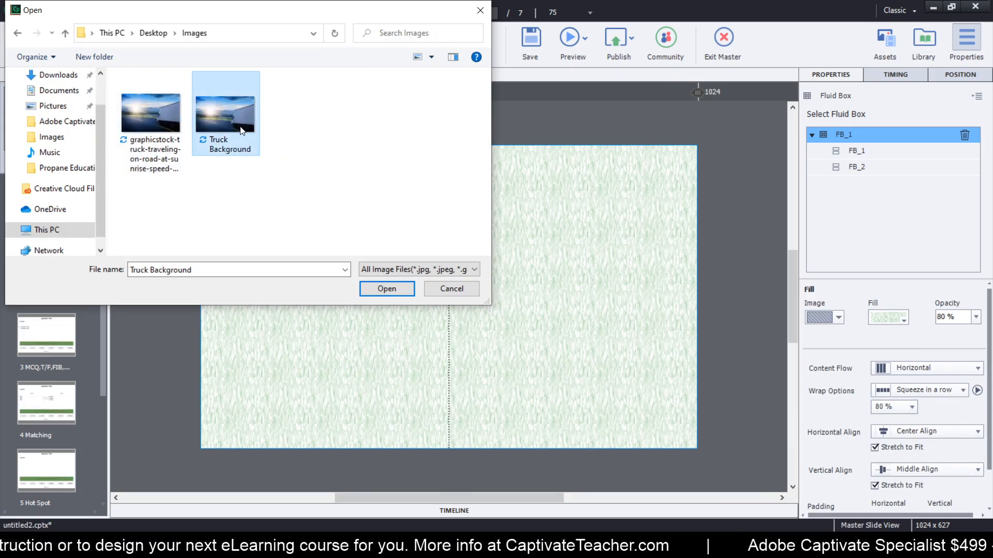
{"action": "left_click", "coordinate": [405, 291]}
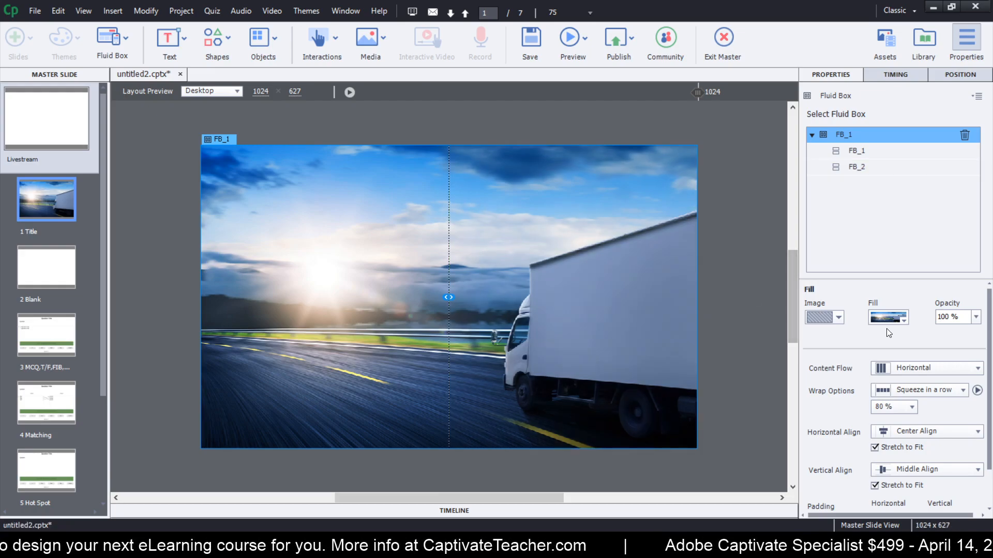
Step: Set the fill image's tile type to Top Right and preview the Title slide at narrower layout widths
{"action": "left_click", "coordinate": [900, 319]}
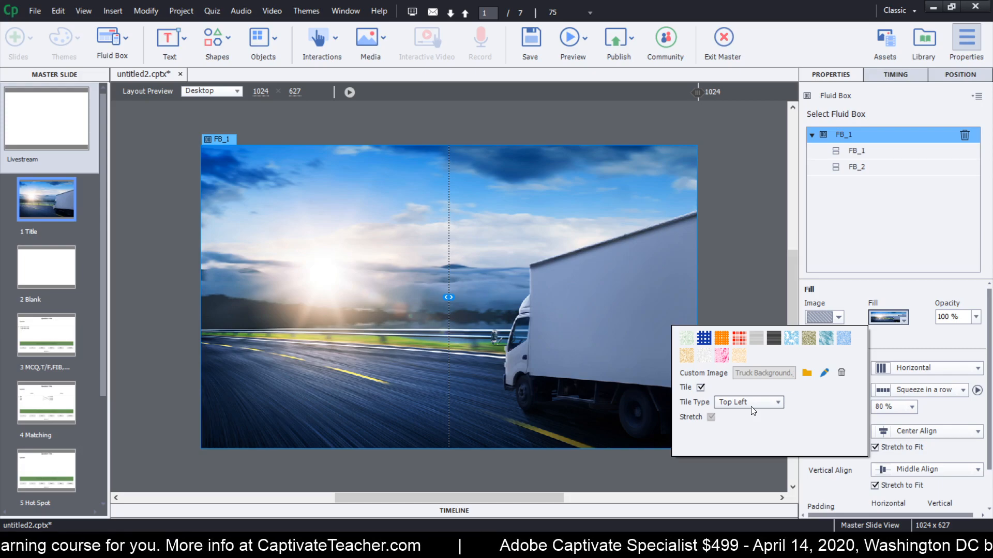
{"action": "left_click", "coordinate": [231, 161]}
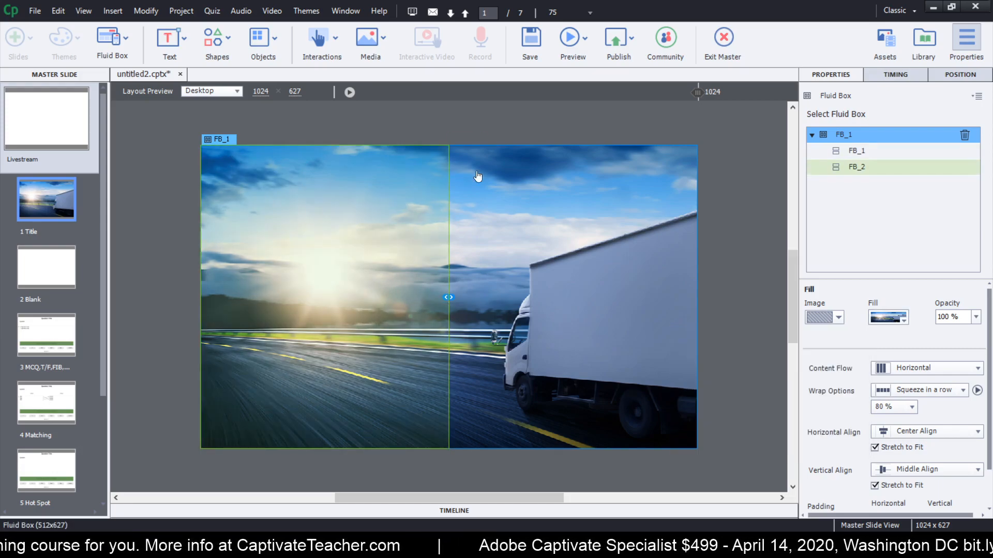
{"action": "left_click", "coordinate": [901, 320]}
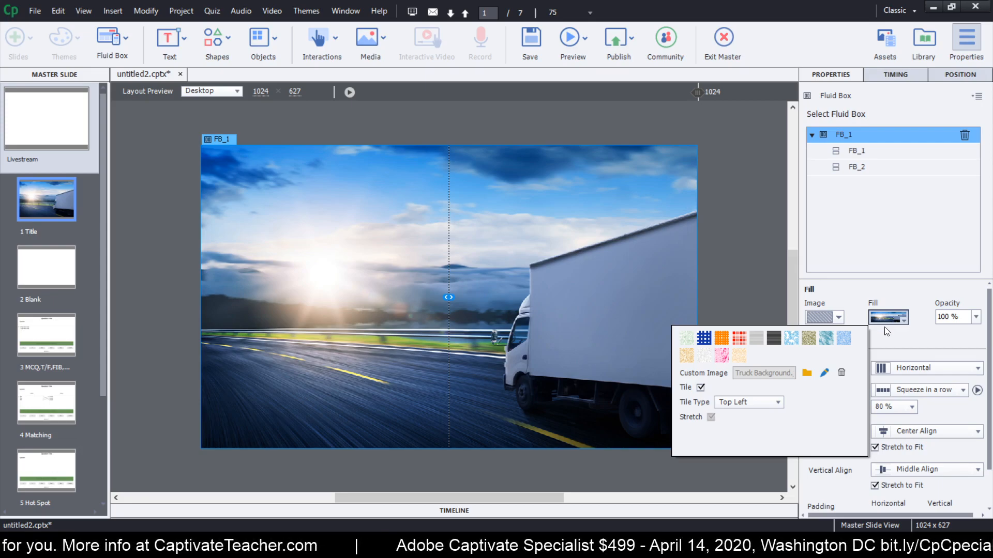
{"action": "left_click", "coordinate": [774, 402]}
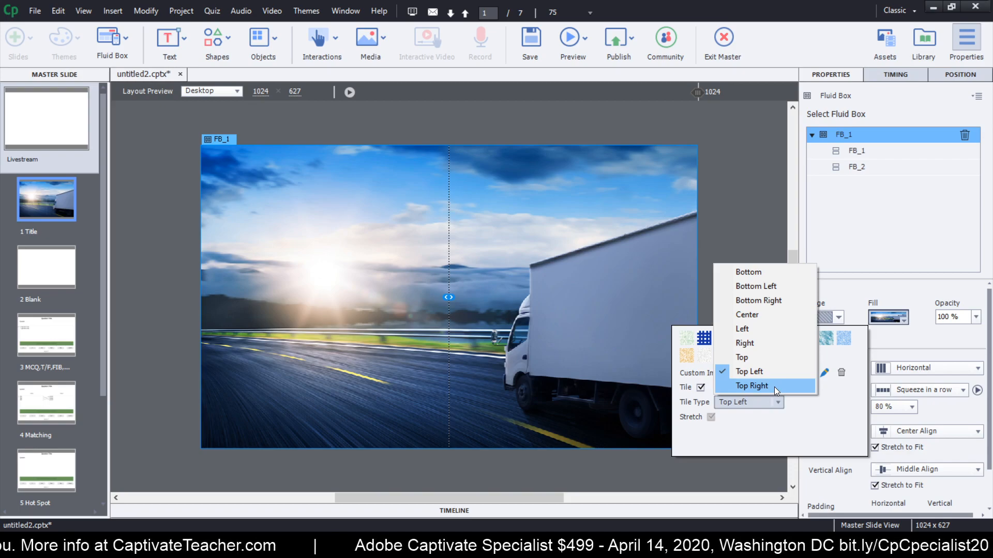
{"action": "left_click", "coordinate": [774, 387]}
{"action": "left_click", "coordinate": [725, 138]}
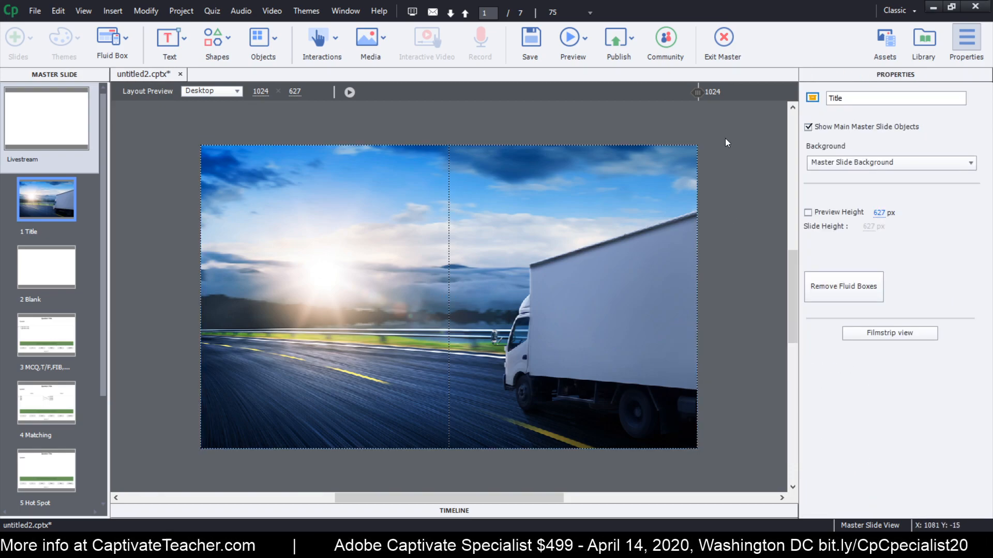
{"action": "left_click_drag", "start_coordinate": [695, 93], "coordinate": [538, 96]}
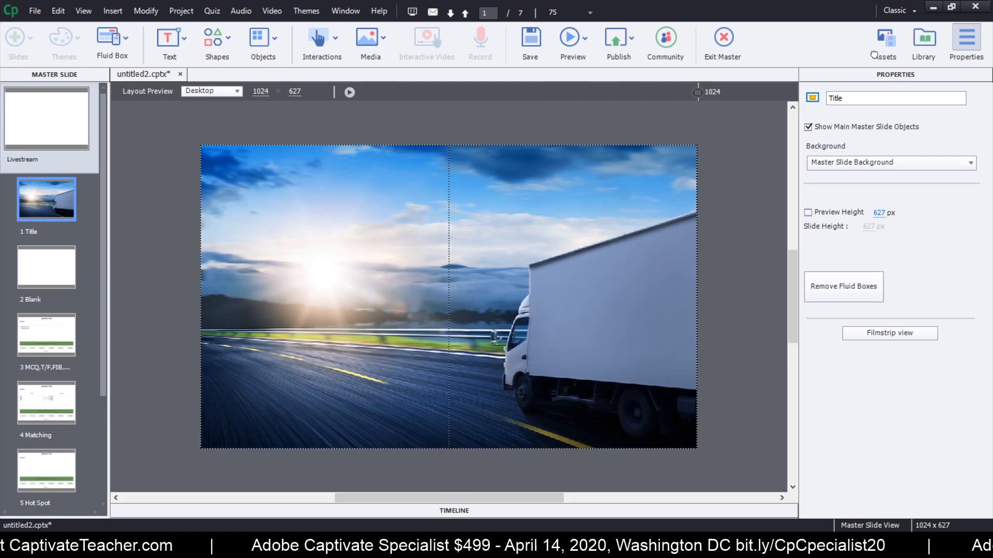
Step: Set the parent fluid box's fill image tile type to Center and preview the slide down to a 320 px width
{"action": "left_click", "coordinate": [682, 299]}
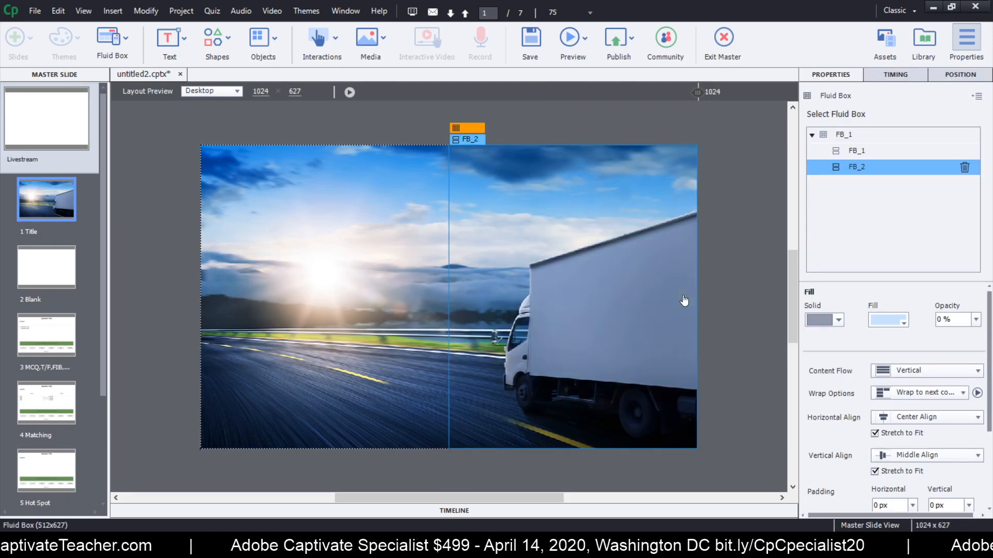
{"action": "left_click", "coordinate": [883, 135]}
{"action": "left_click", "coordinate": [894, 319]}
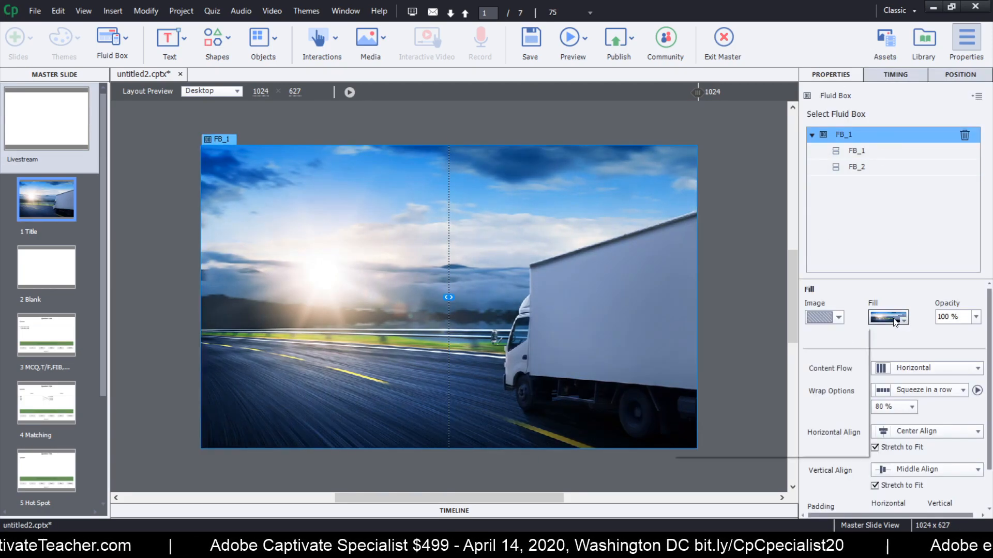
{"action": "left_click", "coordinate": [756, 402]}
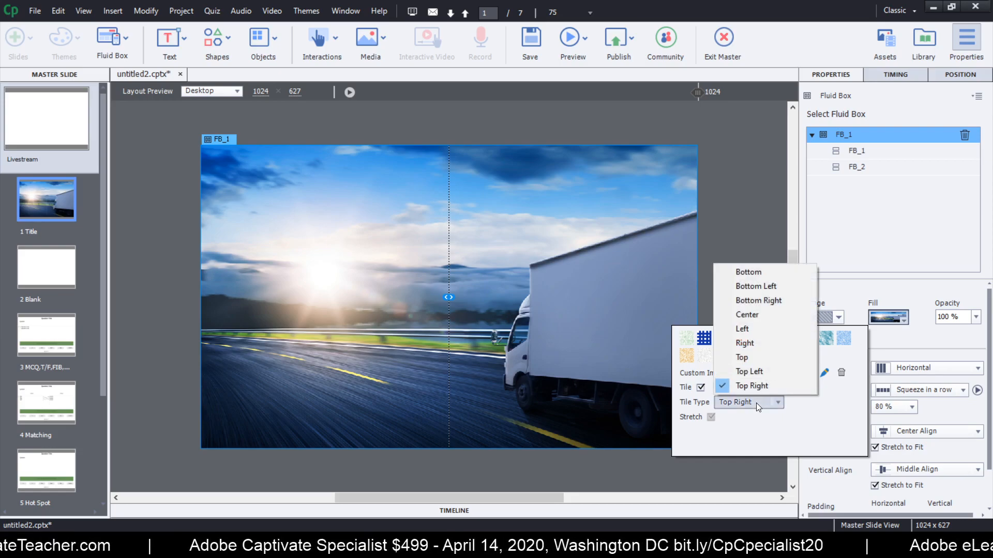
{"action": "left_click", "coordinate": [772, 314]}
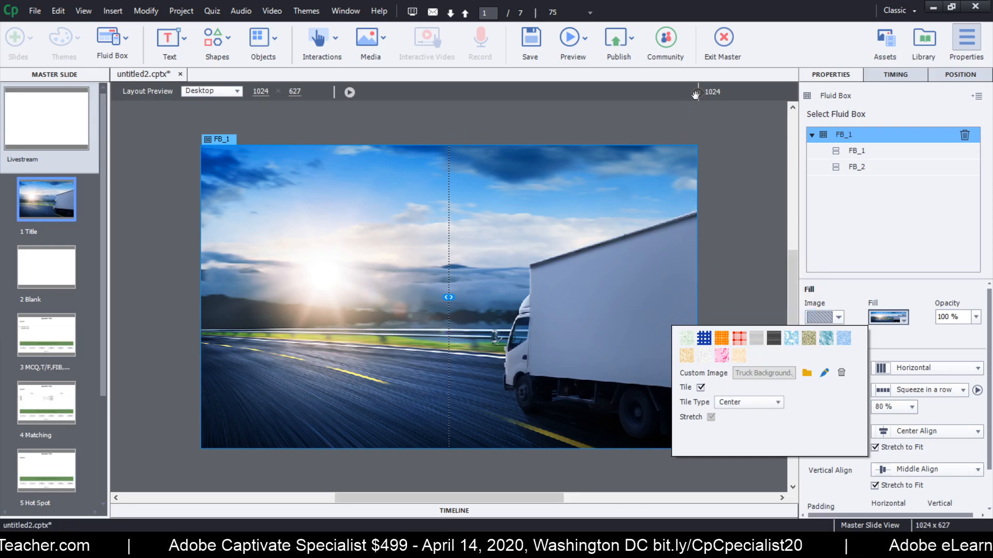
{"action": "left_click_drag", "start_coordinate": [697, 94], "coordinate": [191, 92]}
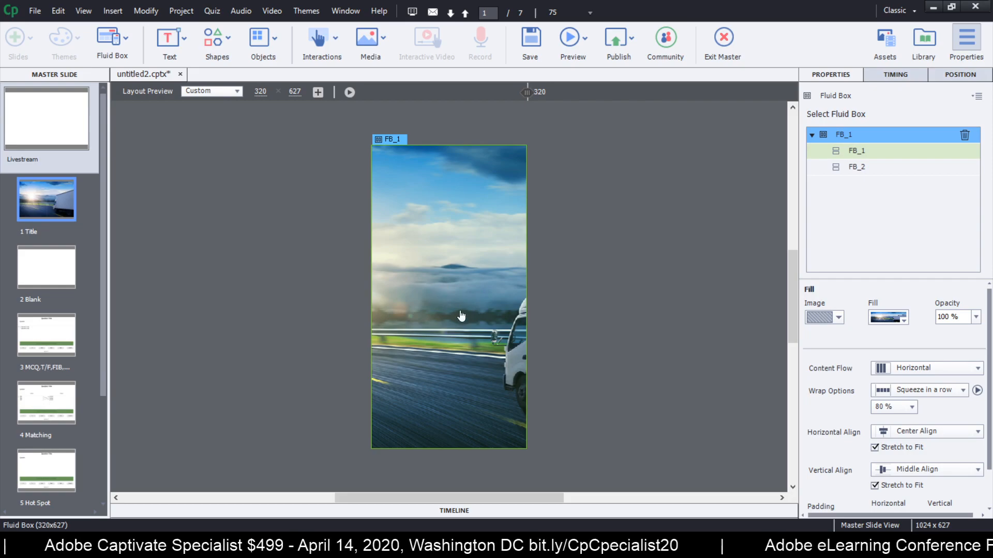
{"action": "left_click_drag", "start_coordinate": [527, 95], "coordinate": [695, 92]}
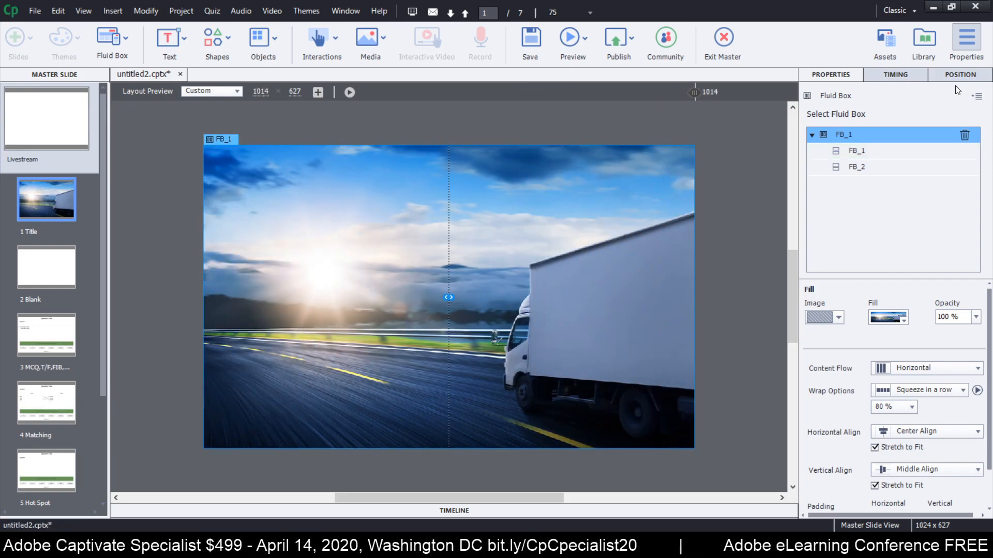
Step: Set the fill image's tile type to Left and preview the layout across widths, returning to the 1024 px Desktop view
{"action": "left_click", "coordinate": [897, 325]}
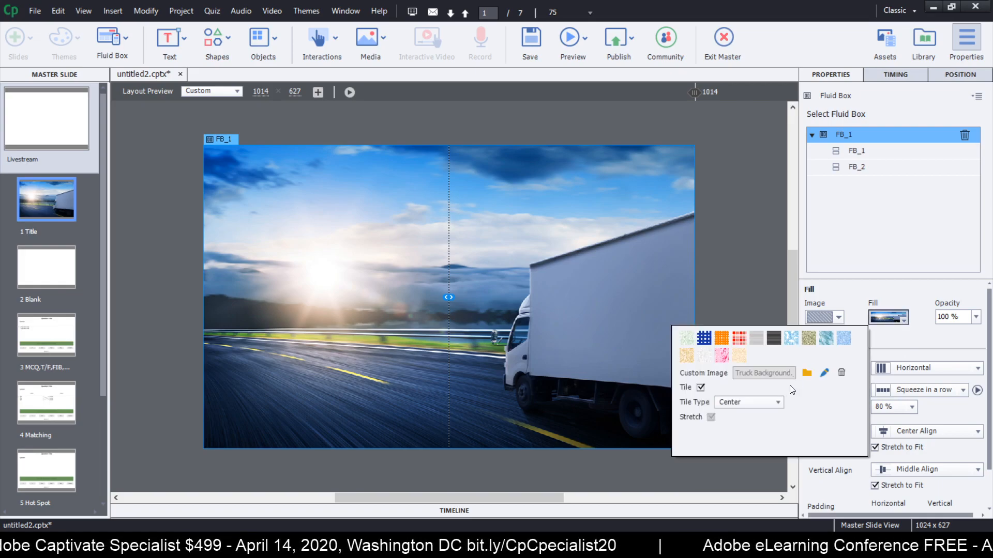
{"action": "left_click", "coordinate": [779, 403]}
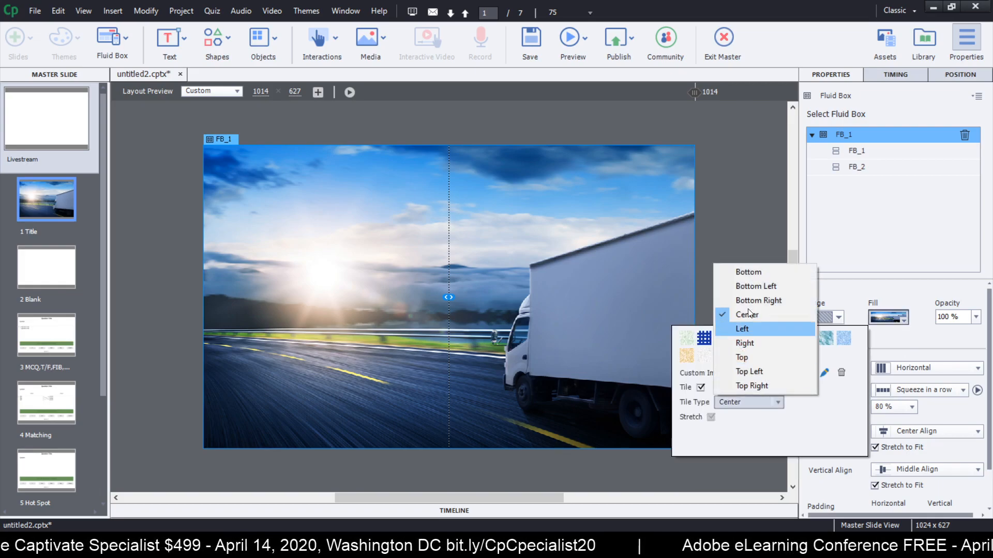
{"action": "left_click", "coordinate": [755, 328]}
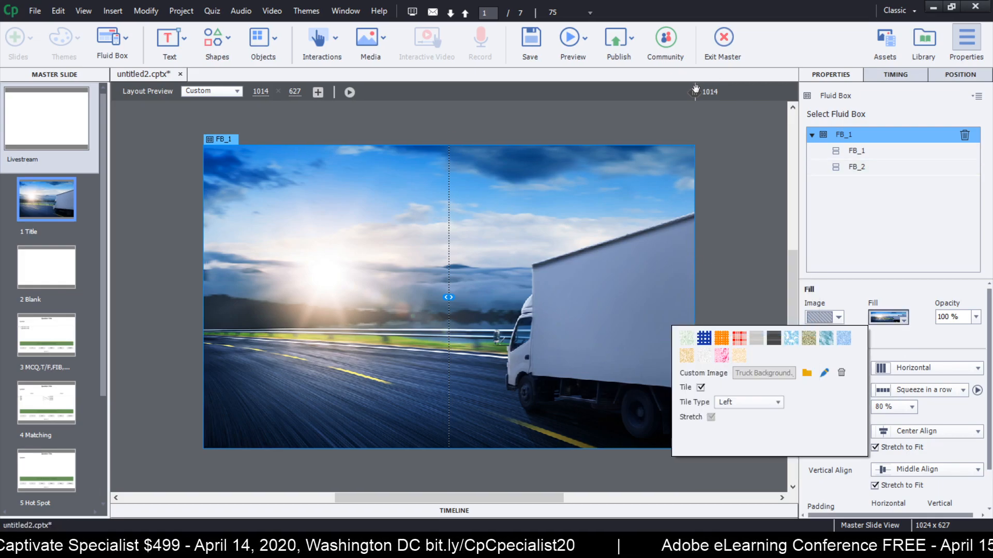
{"action": "left_click_drag", "start_coordinate": [695, 92], "coordinate": [775, 114]}
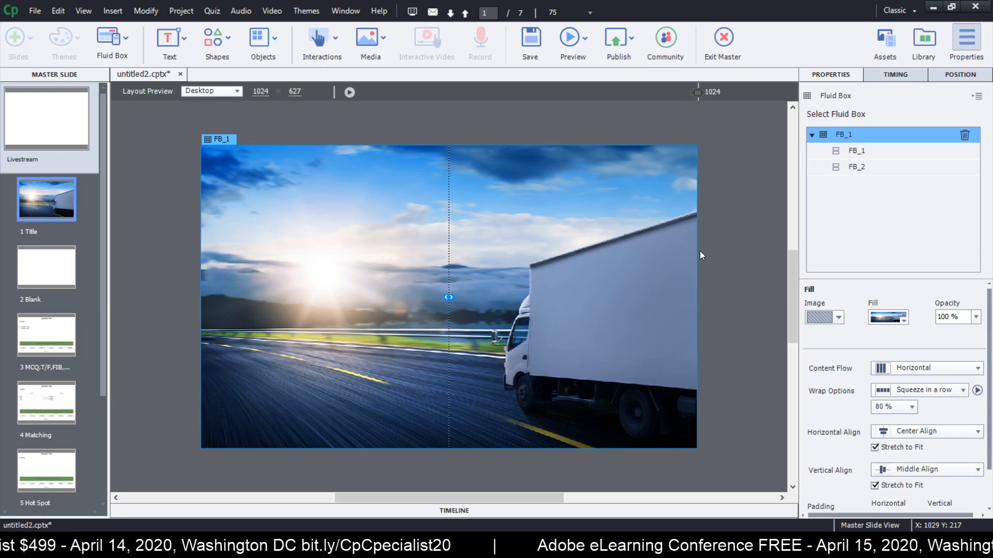
Step: Try dividing the left child fluid box into four vertical fluid boxes, and undo the division
{"action": "left_click", "coordinate": [348, 245]}
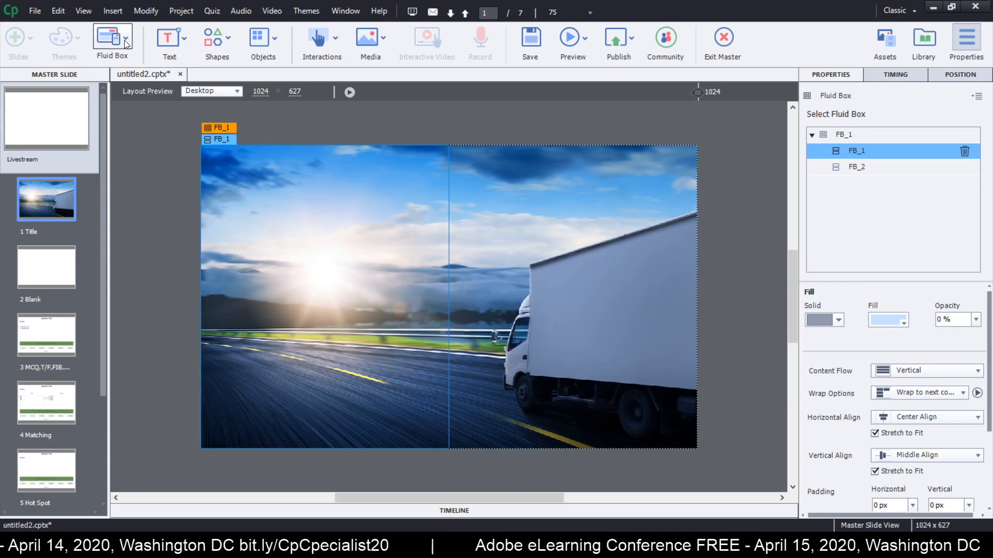
{"action": "left_click", "coordinate": [126, 40]}
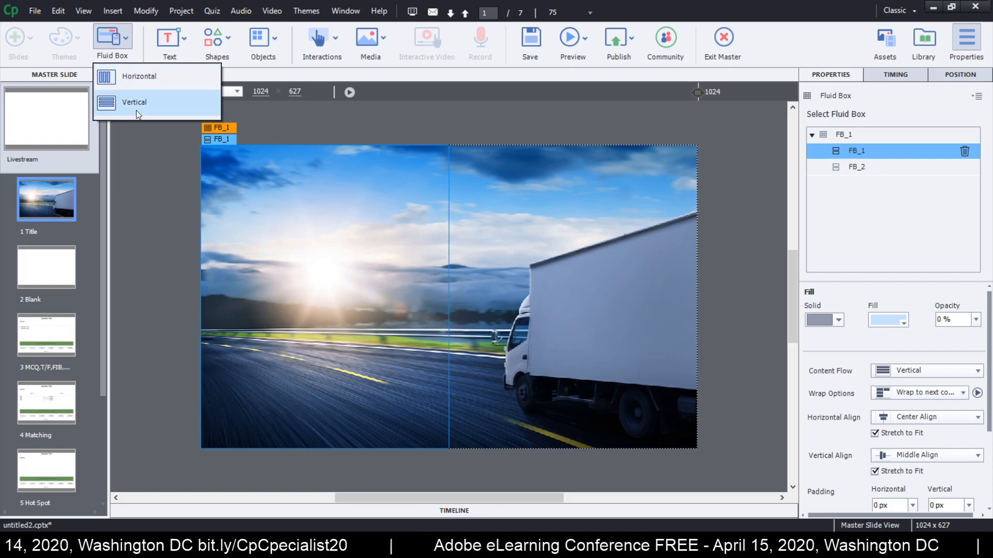
{"action": "left_click", "coordinate": [357, 282]}
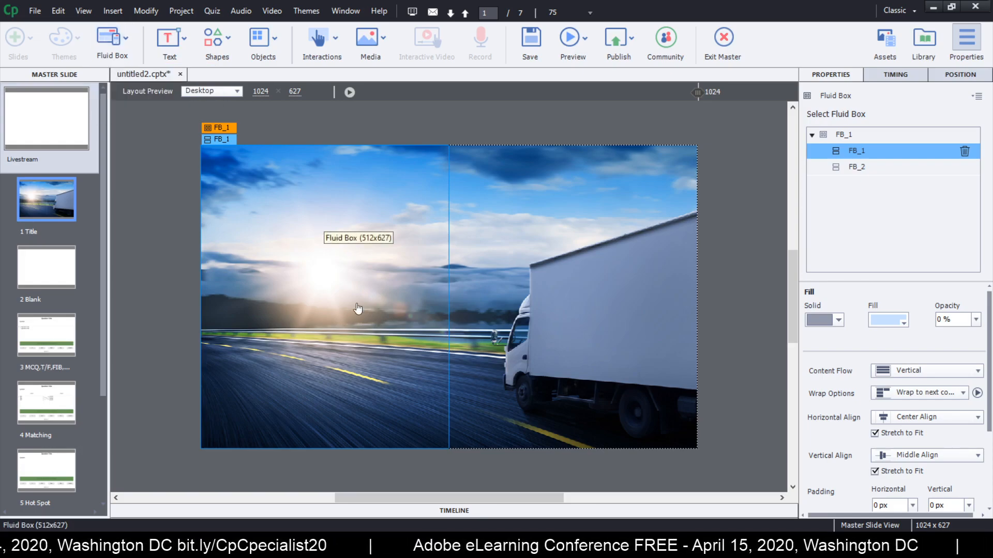
{"action": "left_click", "coordinate": [119, 43]}
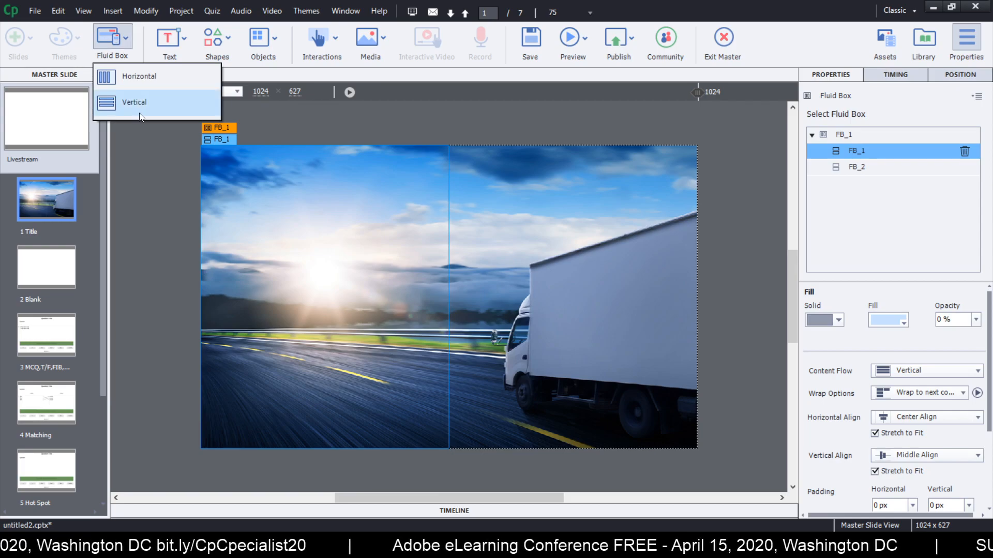
{"action": "mouse_move", "coordinate": [139, 115]}
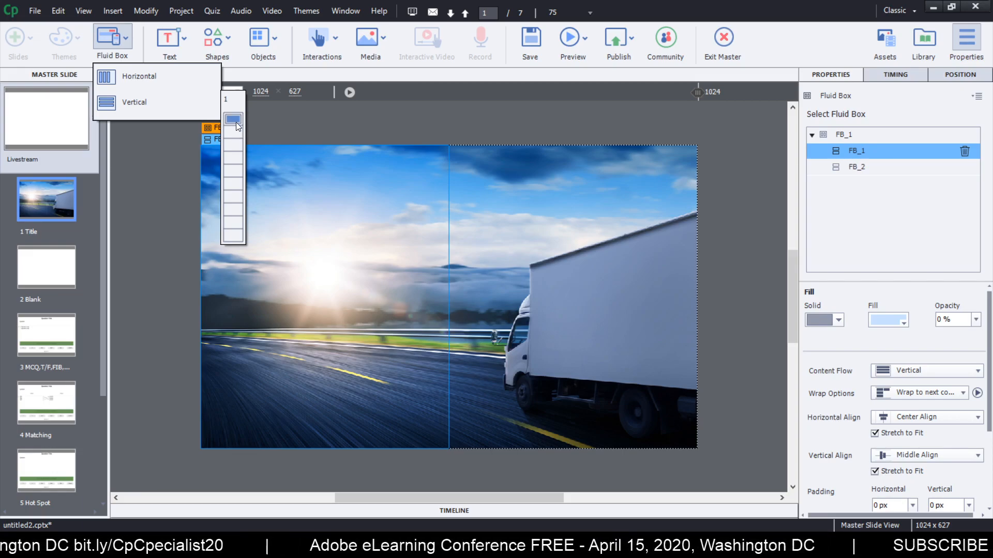
{"action": "left_click", "coordinate": [233, 156]}
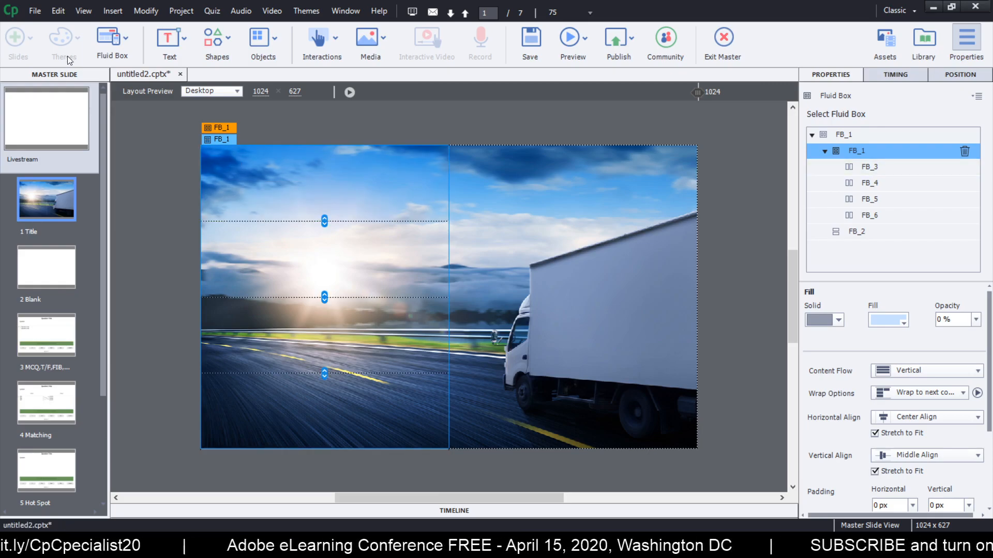
{"action": "left_click", "coordinate": [58, 11]}
{"action": "left_click", "coordinate": [58, 20]}
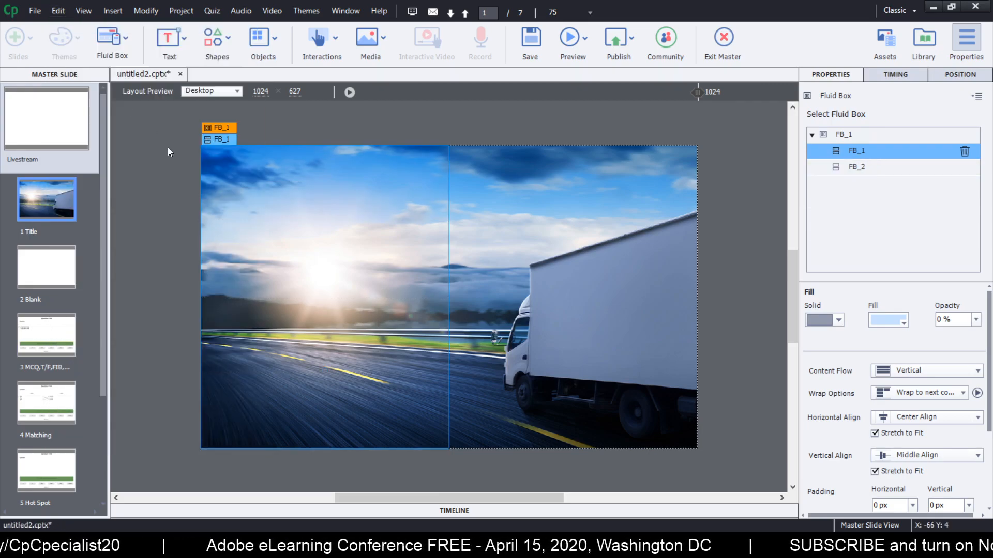
Step: Divide the left child fluid box into six vertical fluid boxes
{"action": "left_click", "coordinate": [126, 44]}
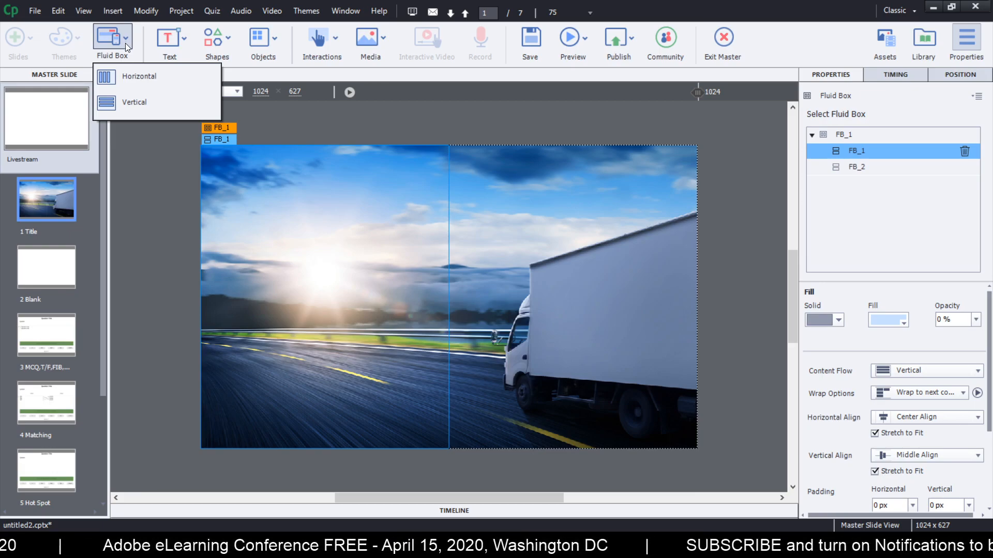
{"action": "mouse_move", "coordinate": [139, 100]}
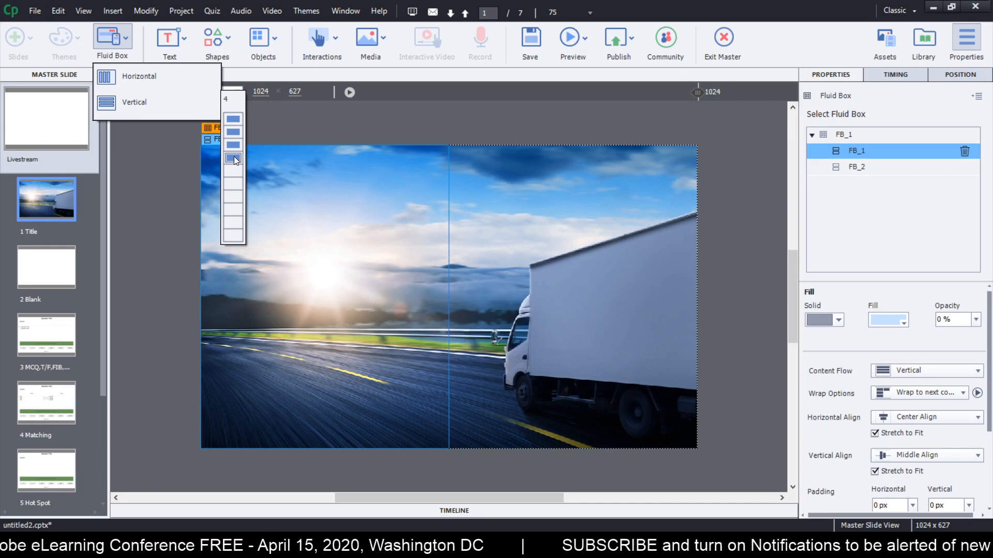
{"action": "left_click", "coordinate": [233, 184]}
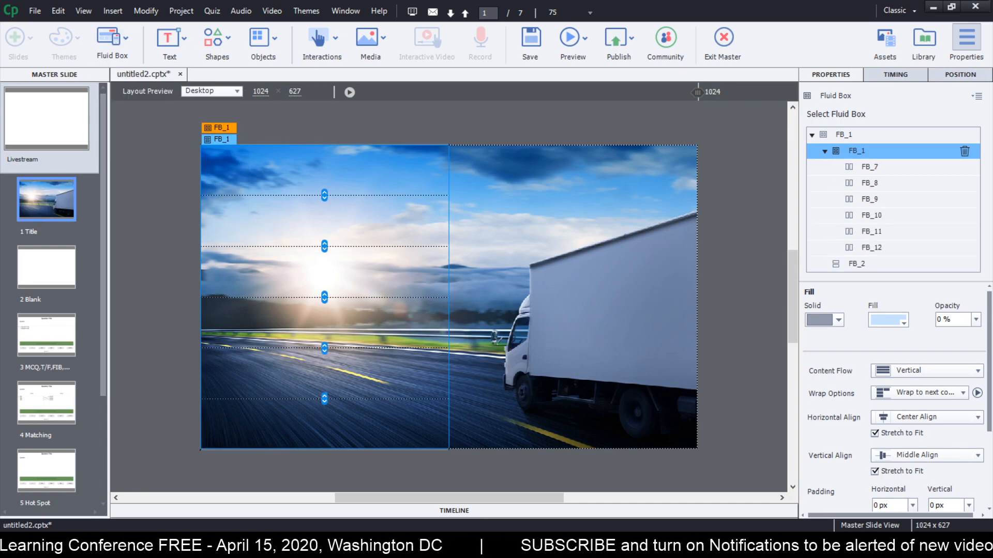
Step: Insert the SVG file Asset 1 from the desktop's Images folder into the second of the six stacked fluid boxes
{"action": "left_click", "coordinate": [345, 229]}
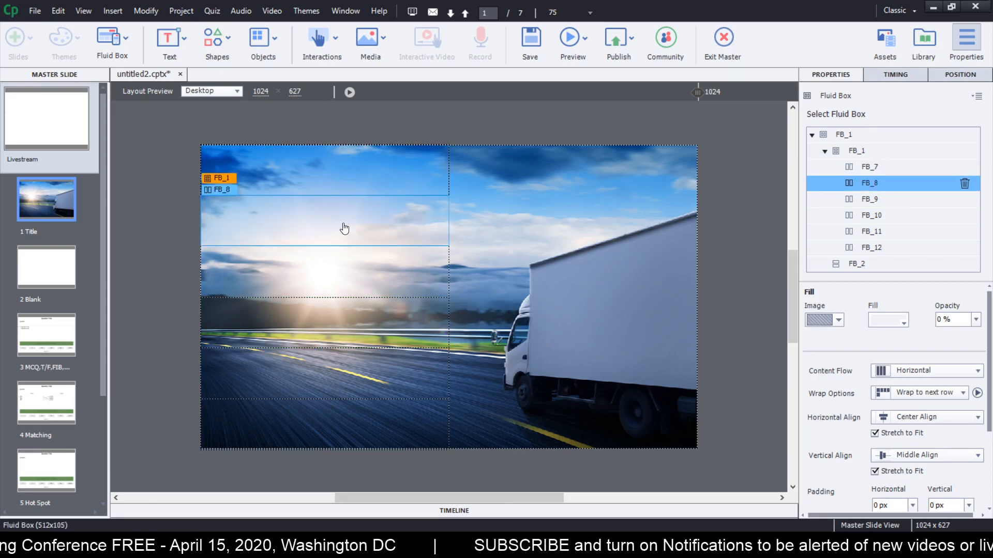
{"action": "left_click", "coordinate": [382, 37]}
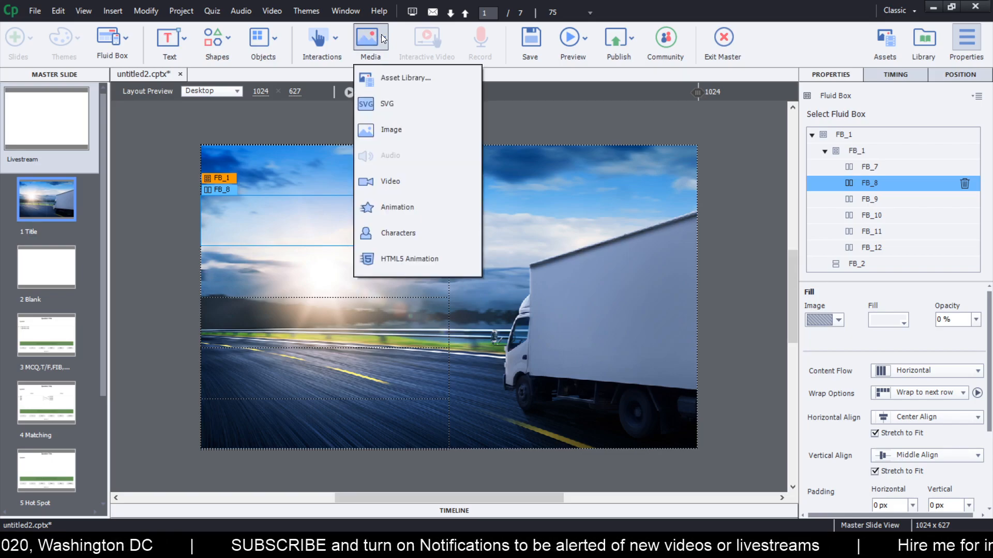
{"action": "left_click", "coordinate": [396, 103]}
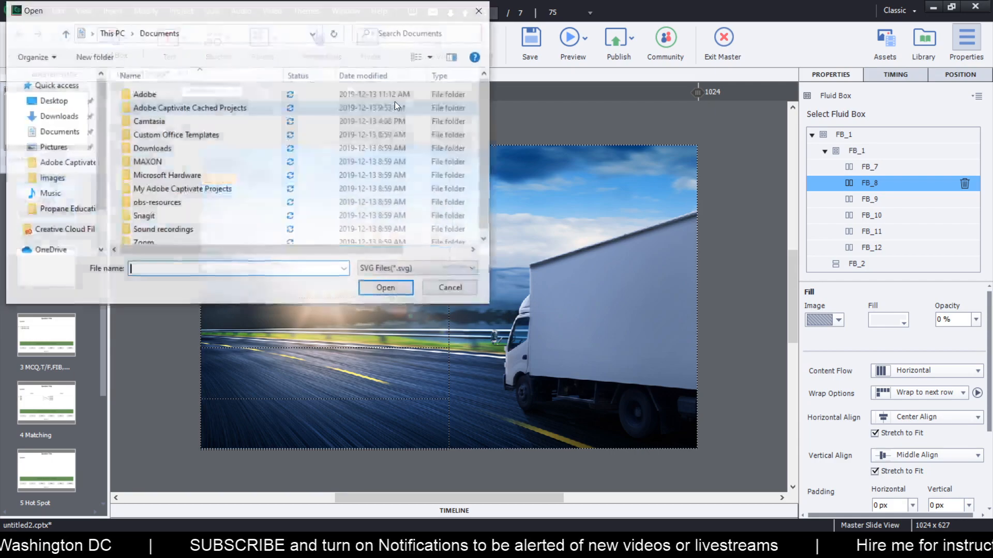
{"action": "left_click", "coordinate": [52, 101]}
{"action": "double_click", "coordinate": [142, 94]}
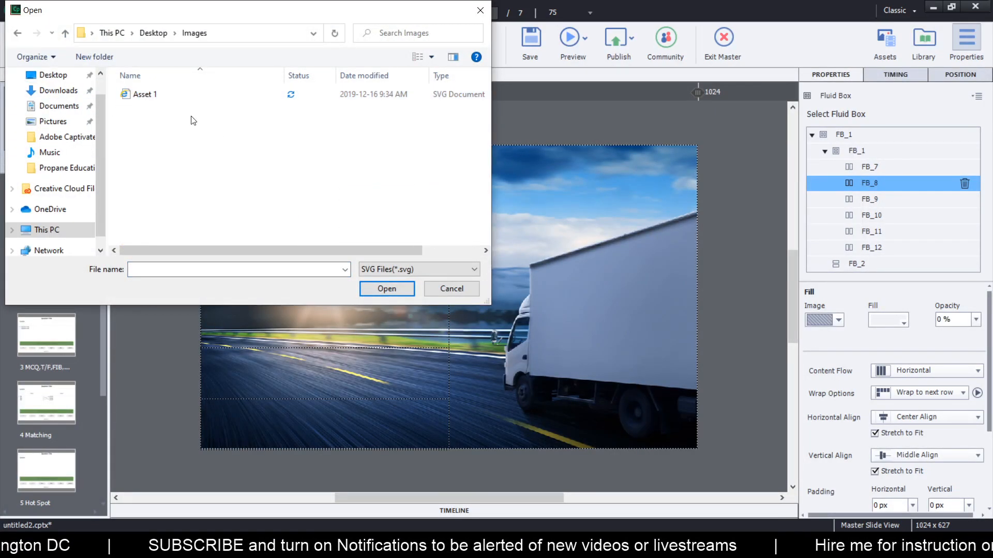
{"action": "left_click", "coordinate": [156, 94]}
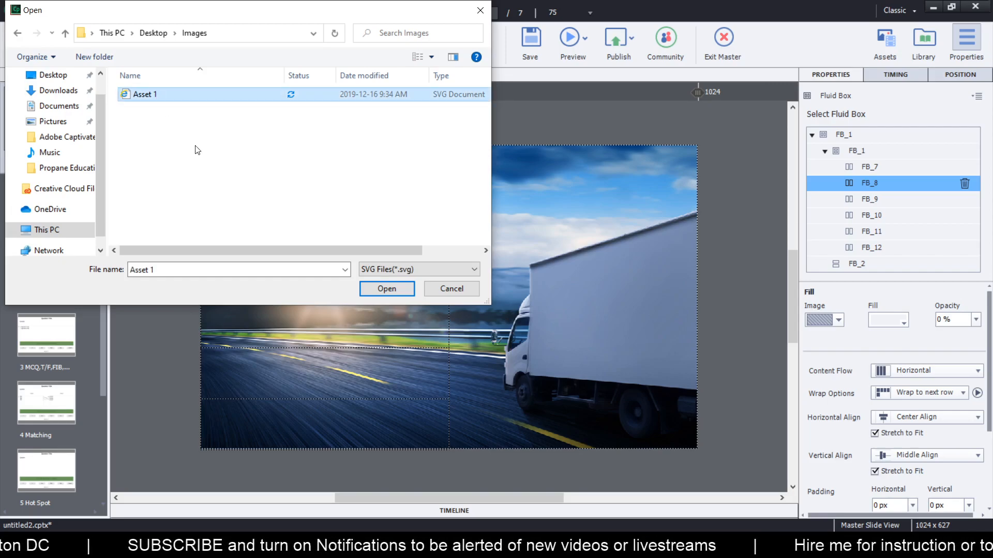
{"action": "left_click", "coordinate": [386, 293]}
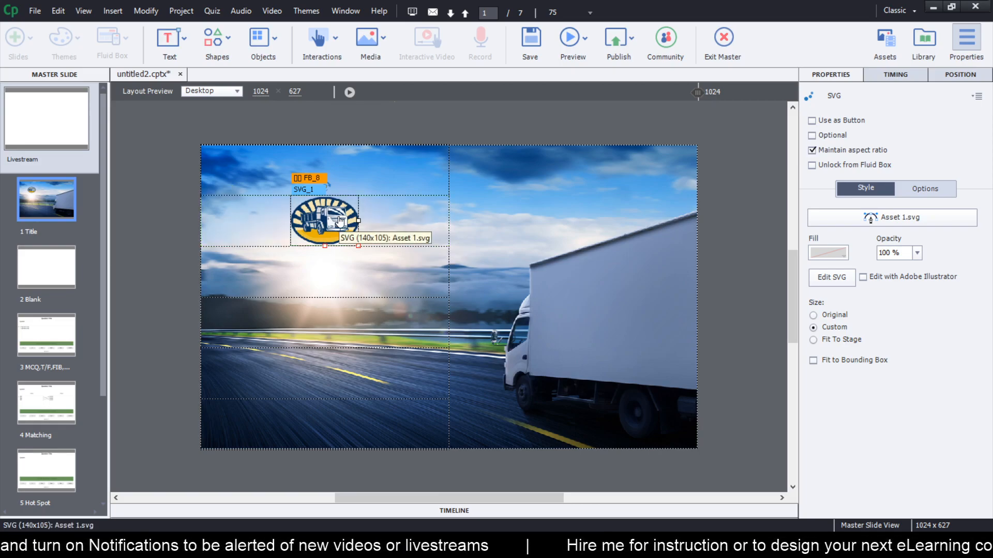
Step: Insert a Title placeholder and move it into the third stacked fluid box, directly below the truck logo
{"action": "left_click", "coordinate": [360, 288]}
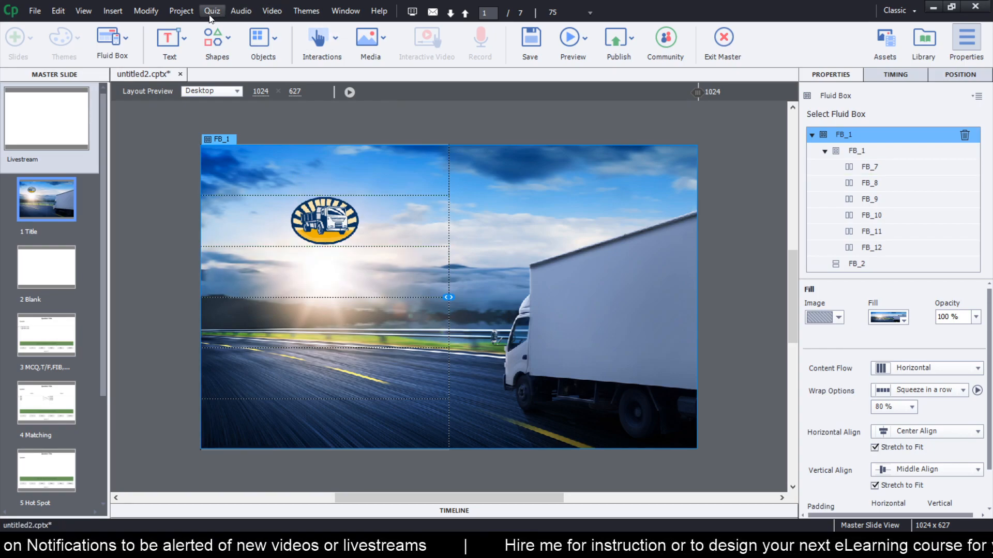
{"action": "left_click", "coordinate": [120, 14]}
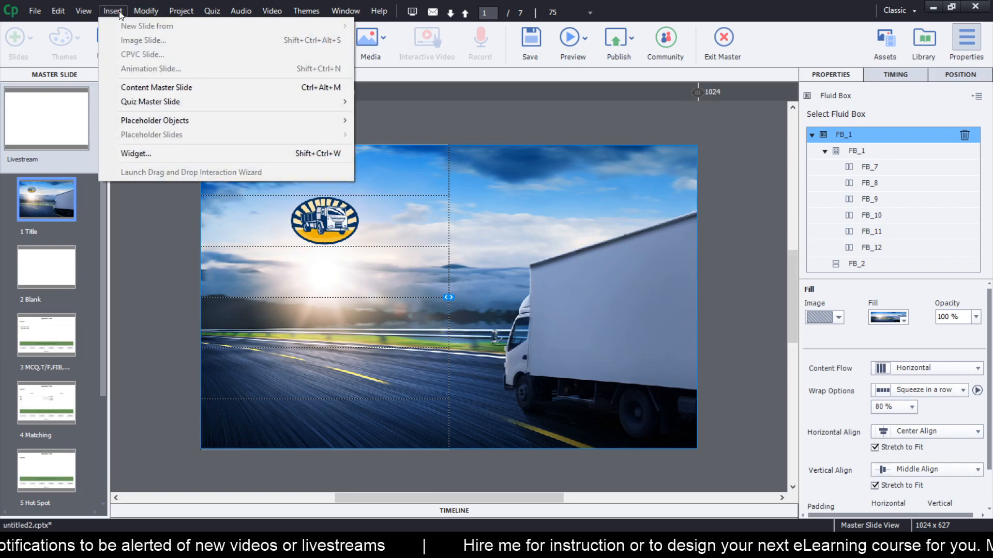
{"action": "mouse_move", "coordinate": [143, 120]}
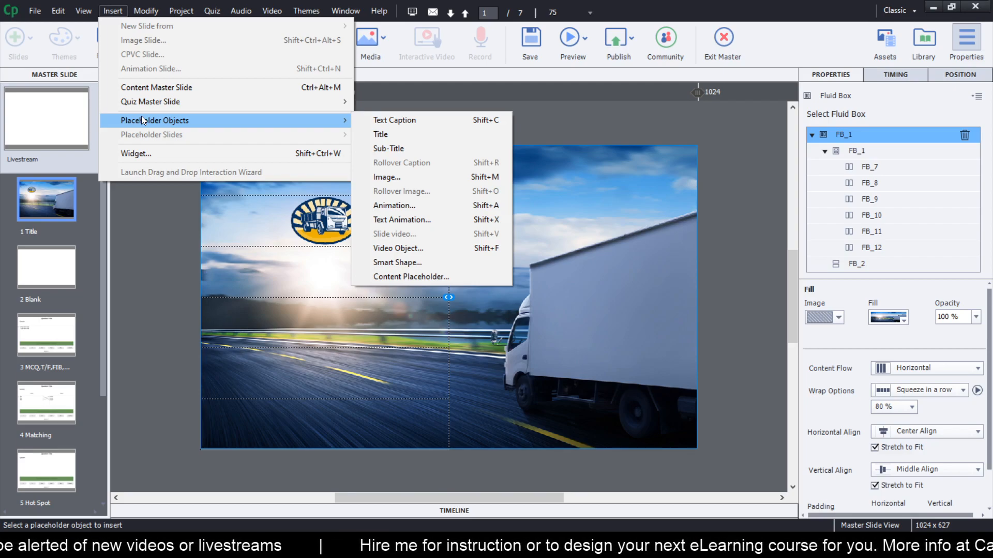
{"action": "left_click", "coordinate": [404, 135]}
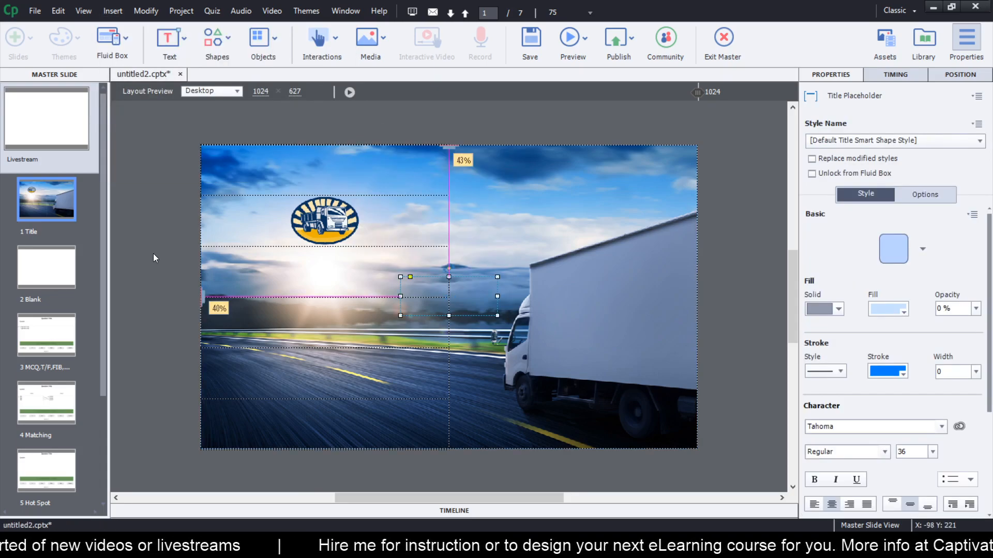
{"action": "left_click", "coordinate": [134, 362]}
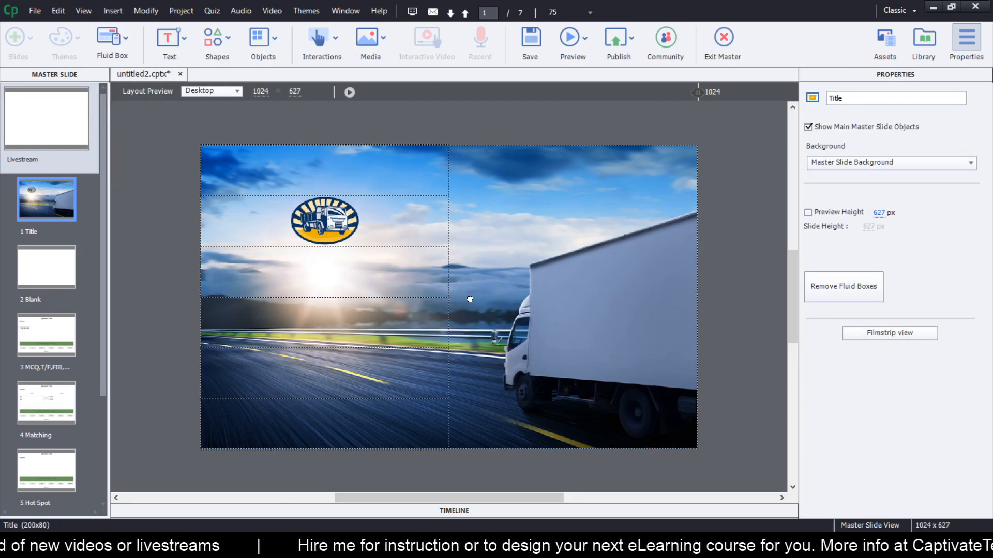
{"action": "left_click_drag", "start_coordinate": [468, 294], "coordinate": [356, 271]}
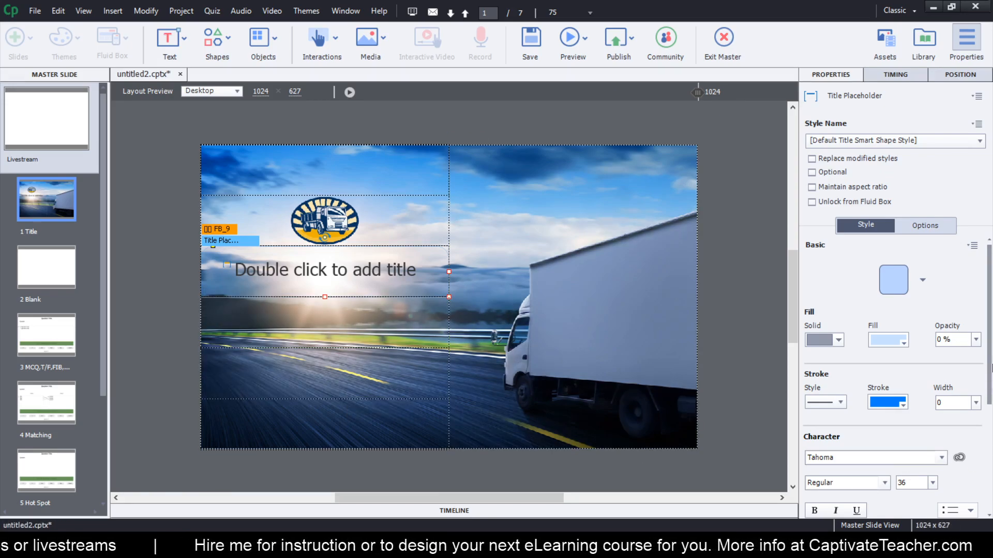
Step: Set the title placeholder's font to Verdana
{"action": "scroll", "coordinate": [991, 418], "scroll_direction": "down", "scroll_amount": 3}
{"action": "scroll", "coordinate": [992, 419], "scroll_direction": "down", "scroll_amount": 1}
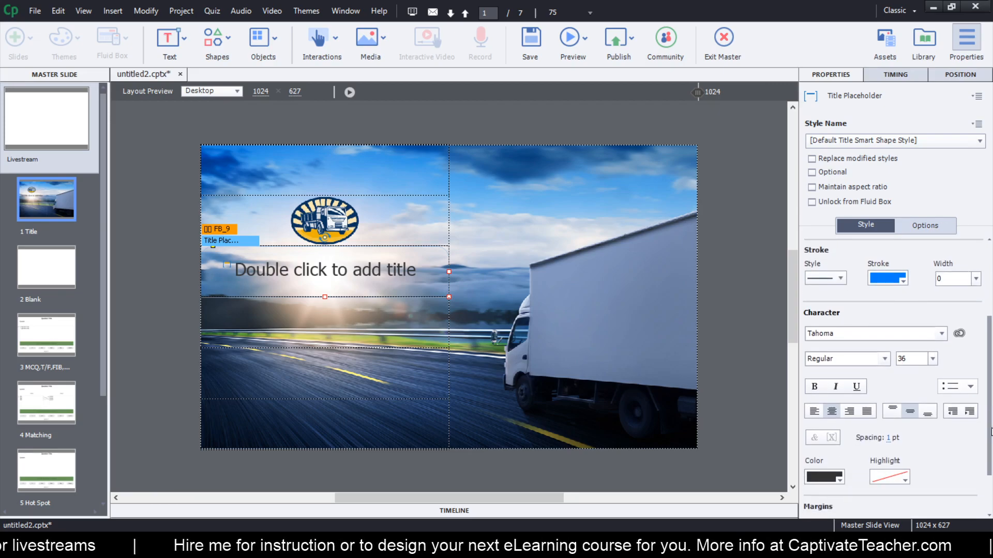
{"action": "left_click", "coordinate": [845, 332]}
{"action": "type", "text": "Verdana"}
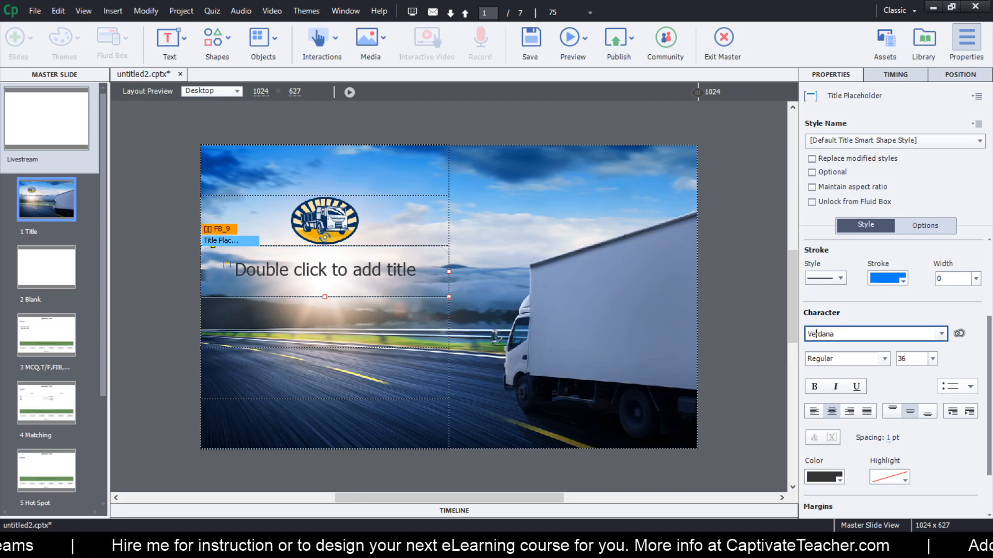
{"action": "key", "text": "Tab"}
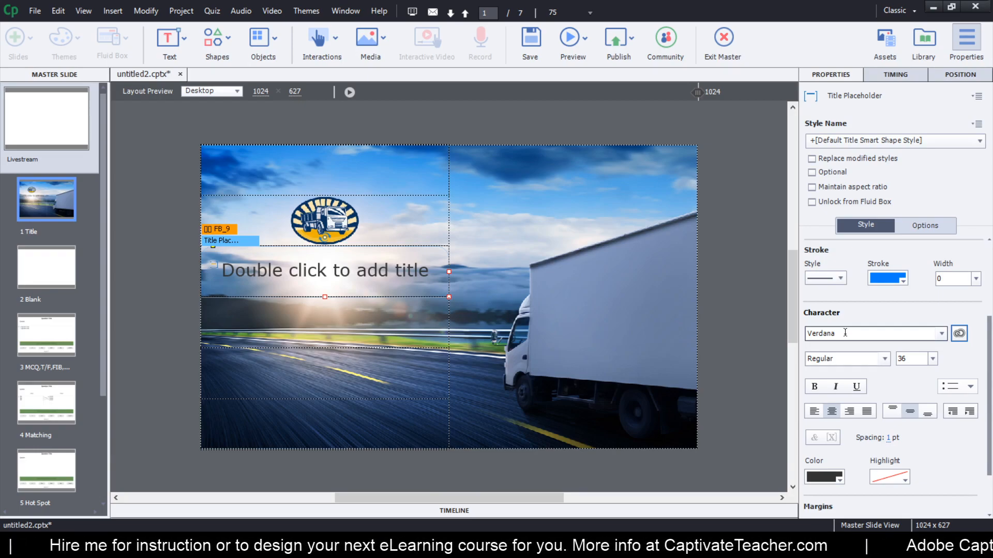
Step: Change the title placeholder's smart shape from a rounded rectangle to a plain rectangle
{"action": "left_click_drag", "start_coordinate": [989, 353], "coordinate": [987, 273]}
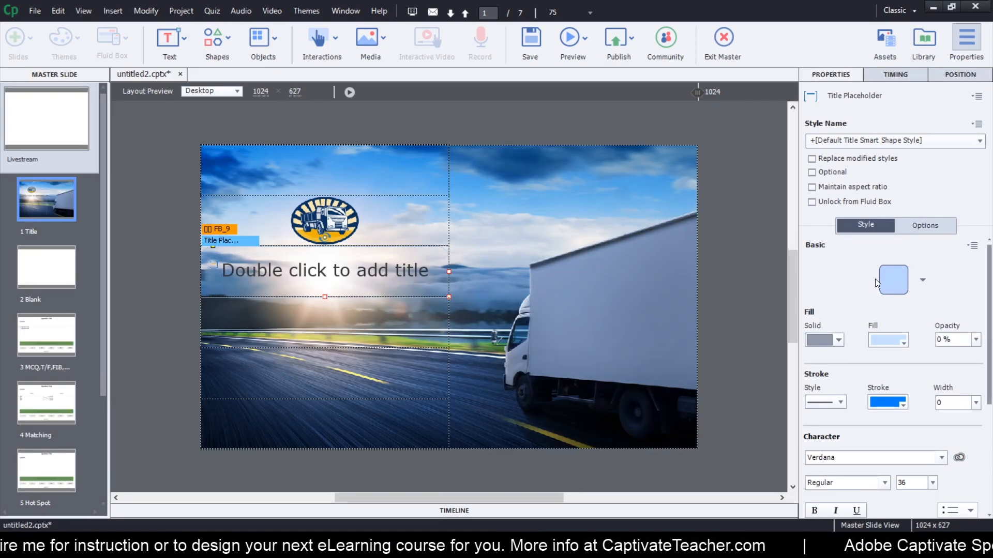
{"action": "left_click", "coordinate": [923, 281]}
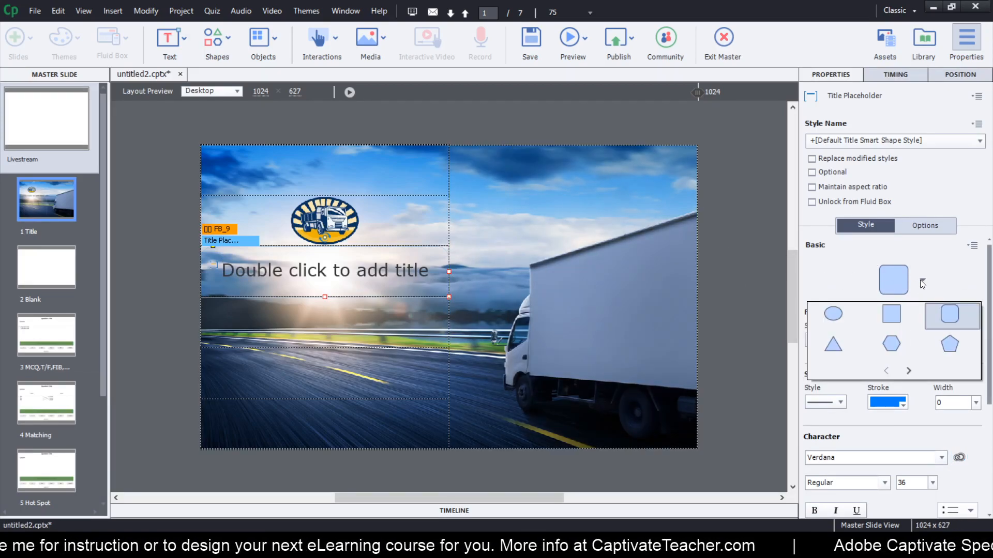
{"action": "left_click", "coordinate": [886, 315]}
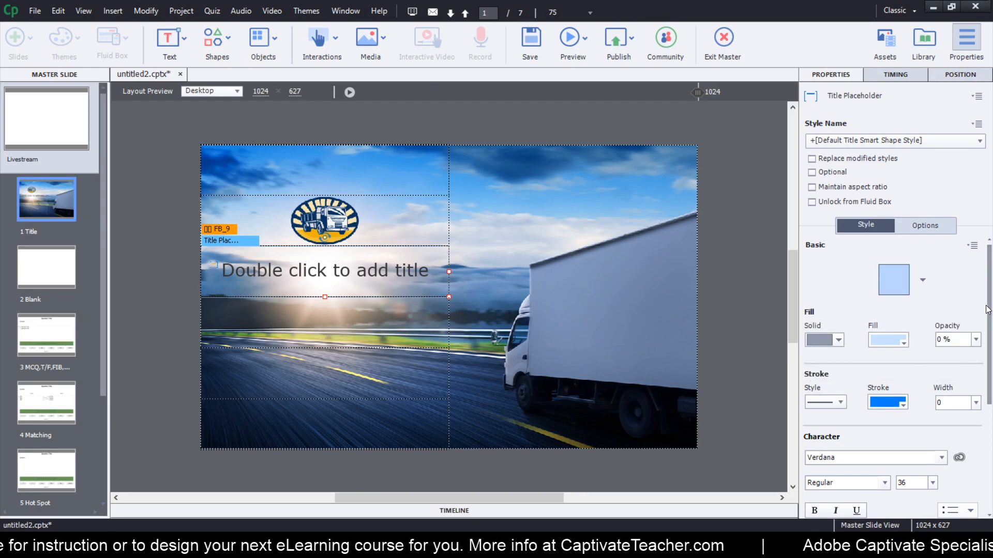
Step: Set the title placeholder's text color to a dark grey swatch
{"action": "left_click_drag", "start_coordinate": [988, 309], "coordinate": [991, 388]}
{"action": "left_click", "coordinate": [824, 440]}
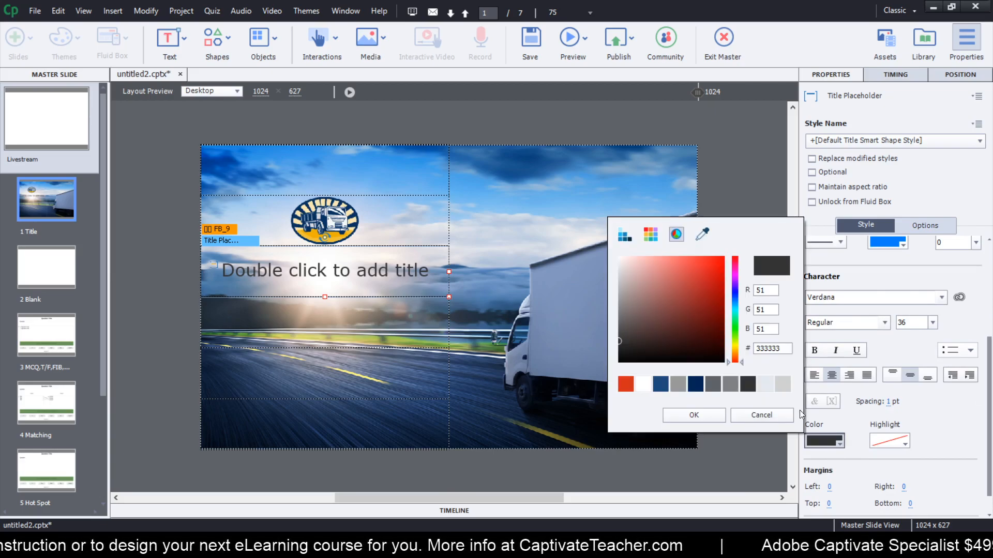
{"action": "left_click", "coordinate": [650, 233]}
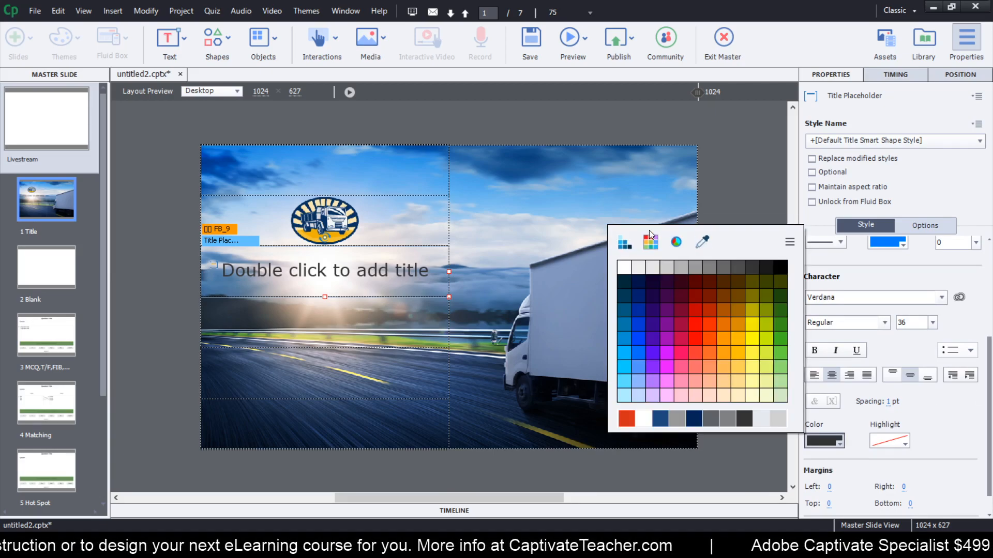
{"action": "left_click", "coordinate": [752, 265]}
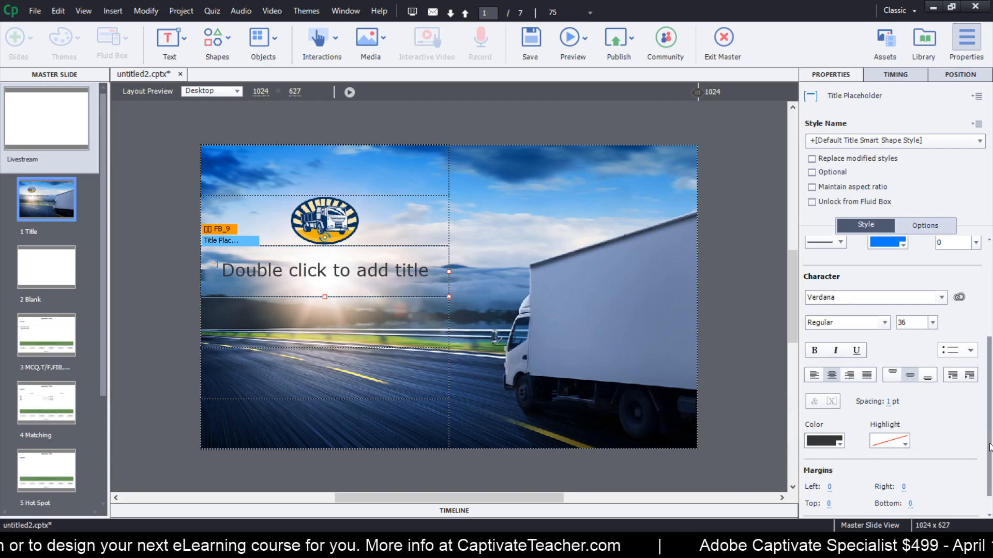
Step: Save the title placeholder's formatting changes to its existing Default Title Smart Shape Style
{"action": "left_click_drag", "start_coordinate": [990, 440], "coordinate": [988, 302]}
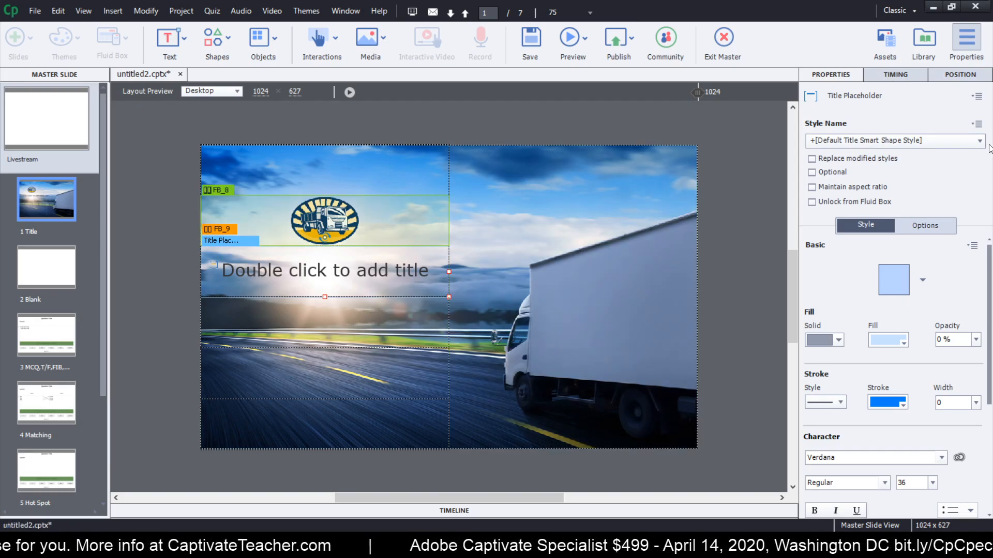
{"action": "left_click", "coordinate": [974, 126]}
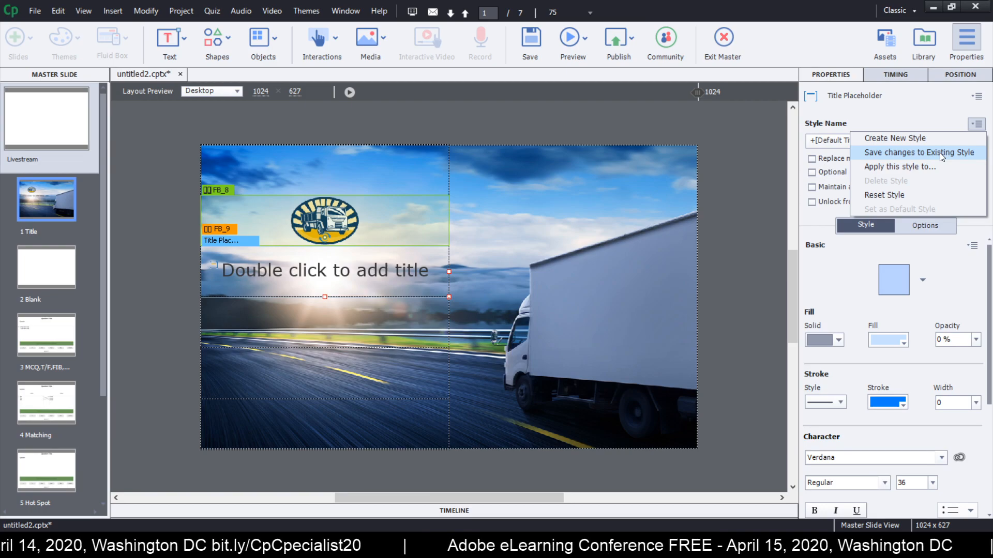
{"action": "left_click", "coordinate": [937, 153]}
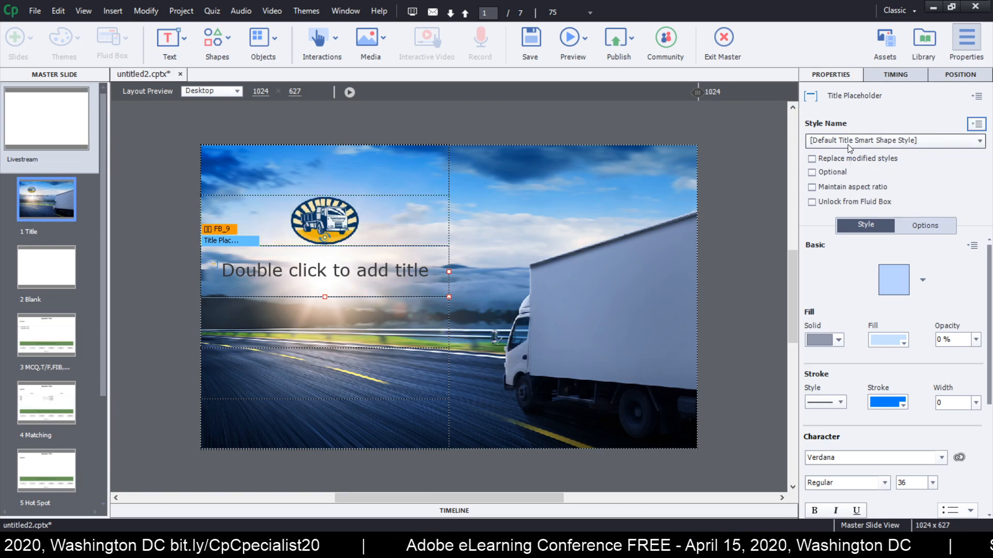
Step: Look over the Livestream theme's styles in the Object Style Manager
{"action": "left_click", "coordinate": [58, 12]}
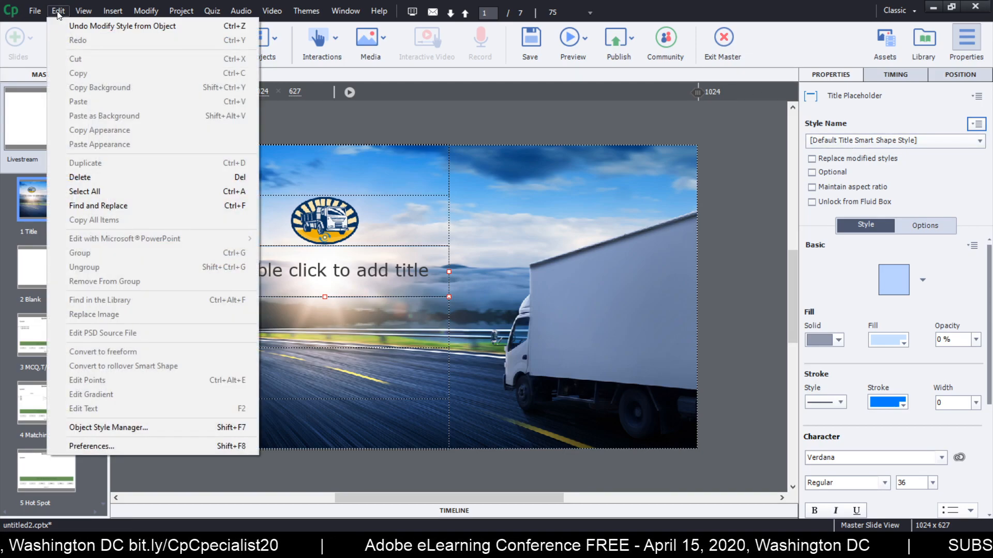
{"action": "left_click", "coordinate": [108, 426]}
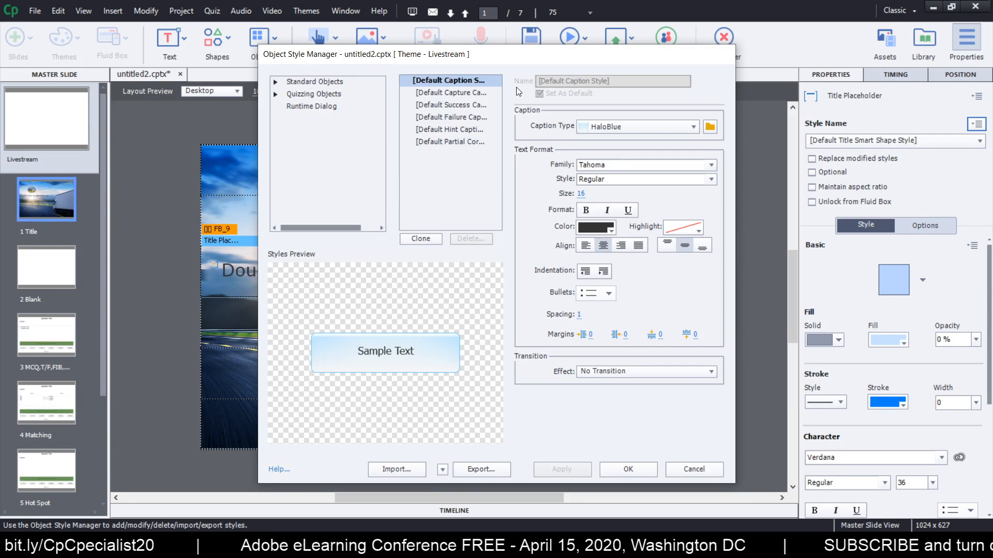
{"action": "left_click", "coordinate": [701, 474]}
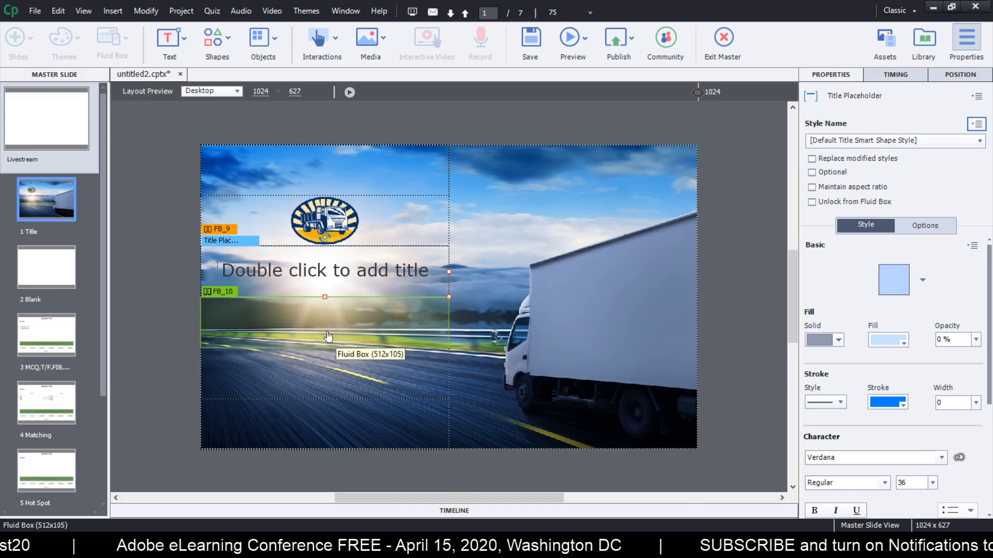
Step: Insert a subtitle placeholder into the empty fluid box directly below the title placeholder
{"action": "left_click", "coordinate": [350, 330]}
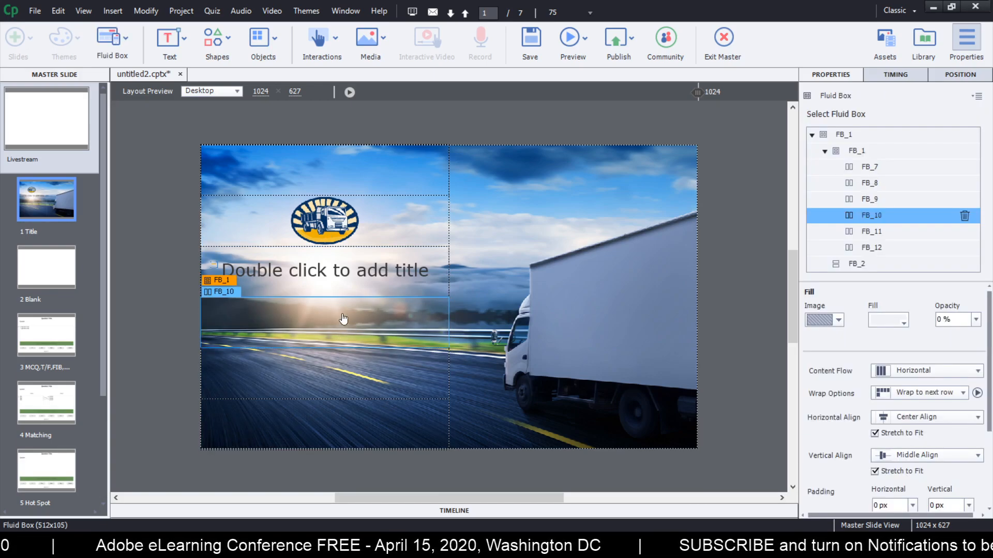
{"action": "left_click", "coordinate": [114, 11]}
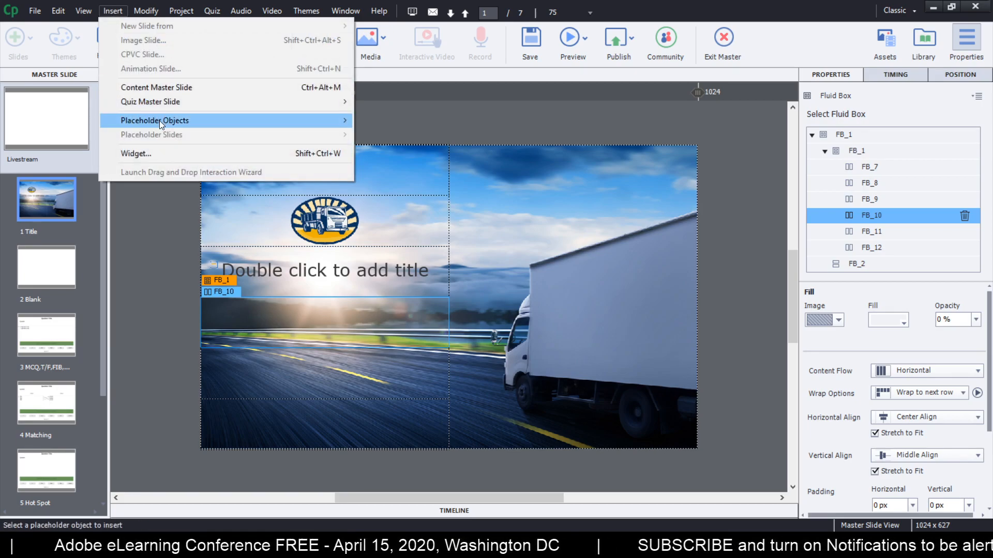
{"action": "mouse_move", "coordinate": [160, 120]}
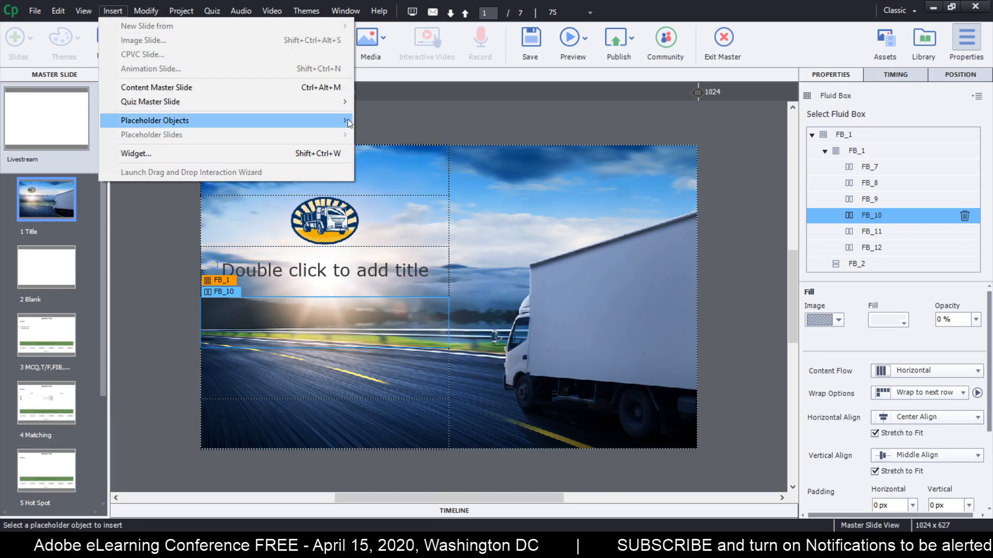
{"action": "left_click", "coordinate": [379, 151]}
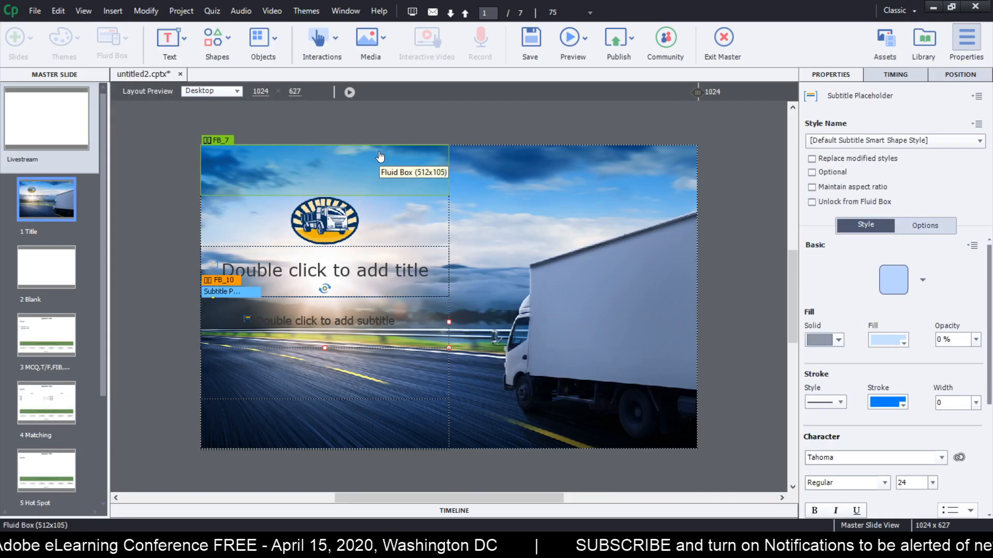
{"action": "scroll", "coordinate": [990, 424], "scroll_direction": "down", "scroll_amount": 3}
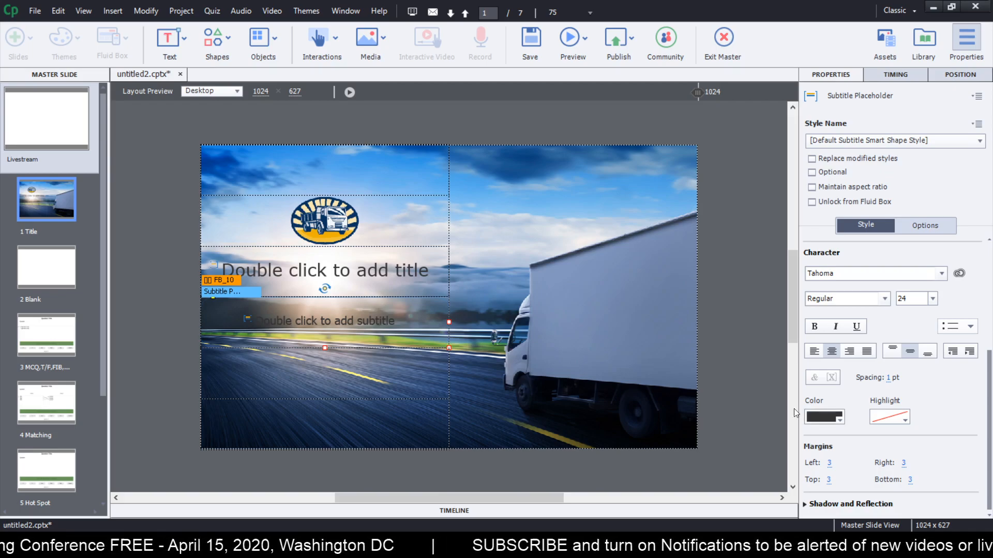
Step: Give the fluid box holding the subtitle placeholder a solid white fill (FFFFFF)
{"action": "left_click", "coordinate": [695, 360]}
{"action": "left_click", "coordinate": [345, 326]}
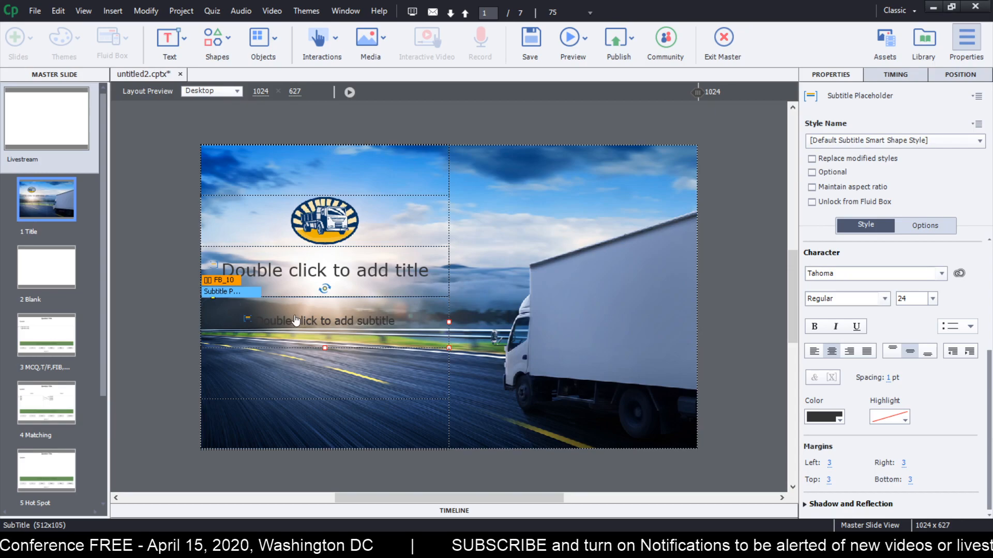
{"action": "left_click", "coordinate": [223, 280]}
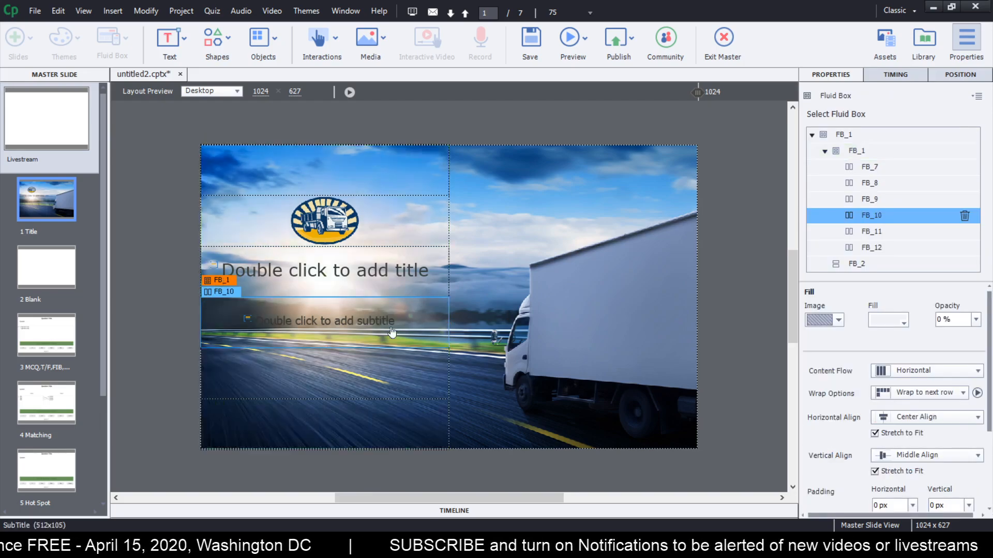
{"action": "left_click", "coordinate": [838, 320]}
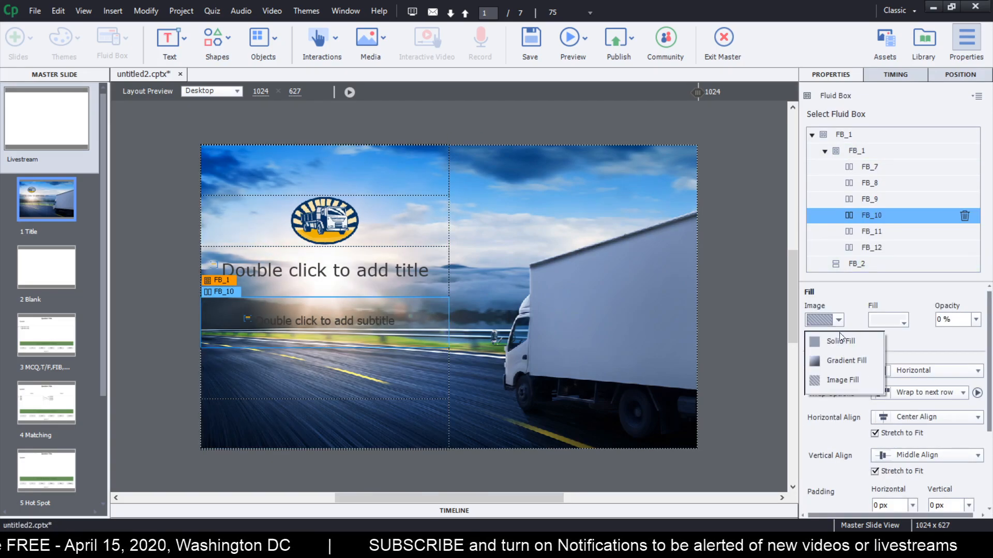
{"action": "left_click", "coordinate": [839, 341]}
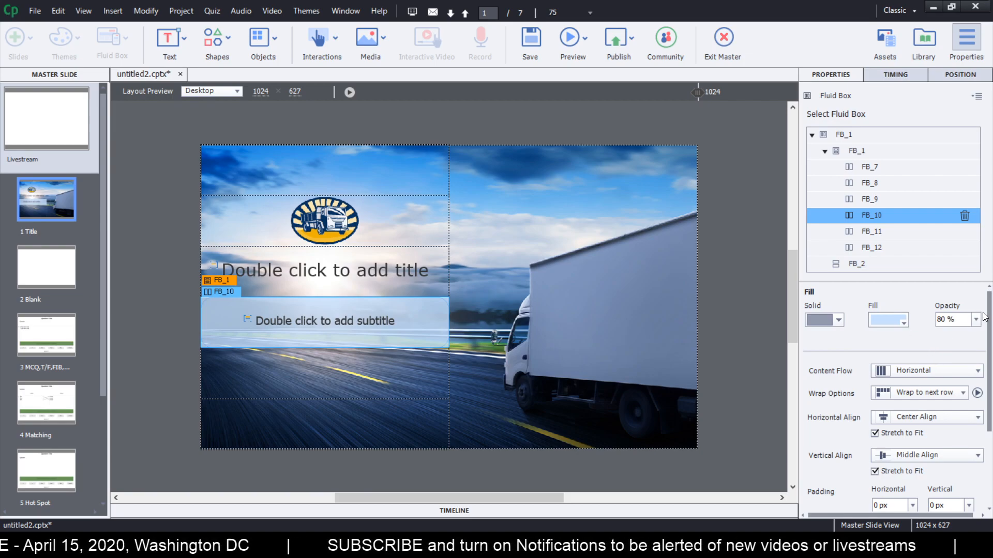
{"action": "left_click", "coordinate": [902, 321]}
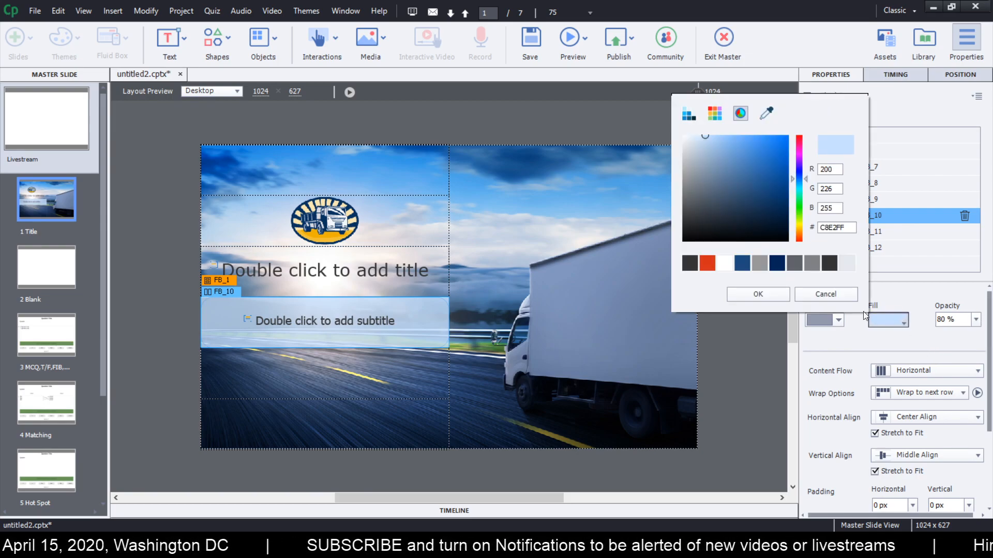
{"action": "left_click_drag", "start_coordinate": [718, 155], "coordinate": [674, 127]}
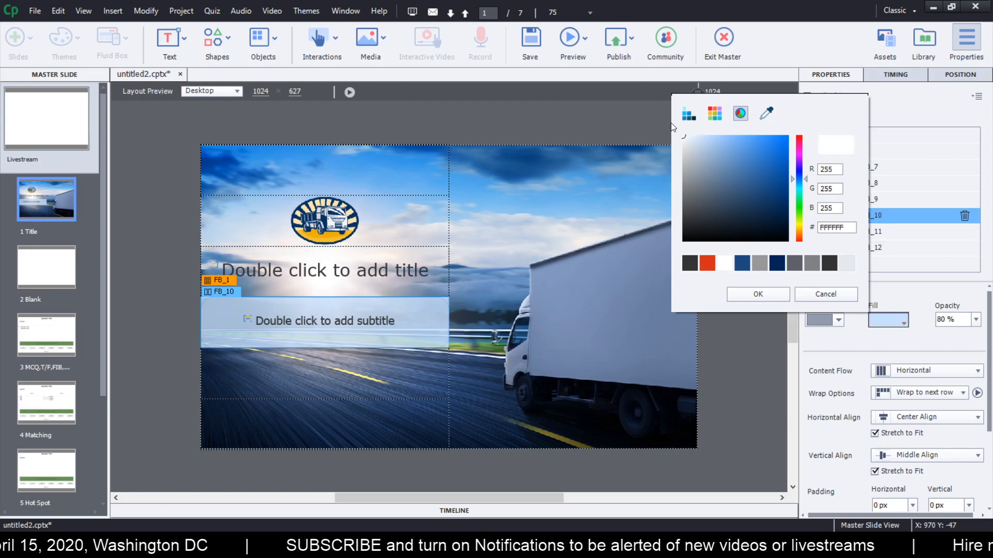
{"action": "left_click", "coordinate": [765, 296]}
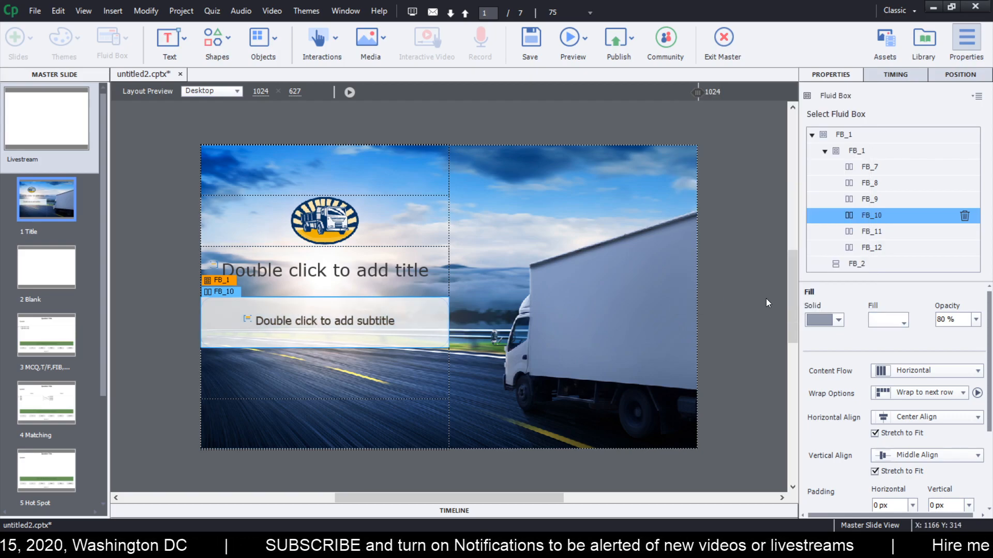
Step: Lower the subtitle fluid box's fill opacity, trying 20% and settling on 40%
{"action": "left_click", "coordinate": [948, 318]}
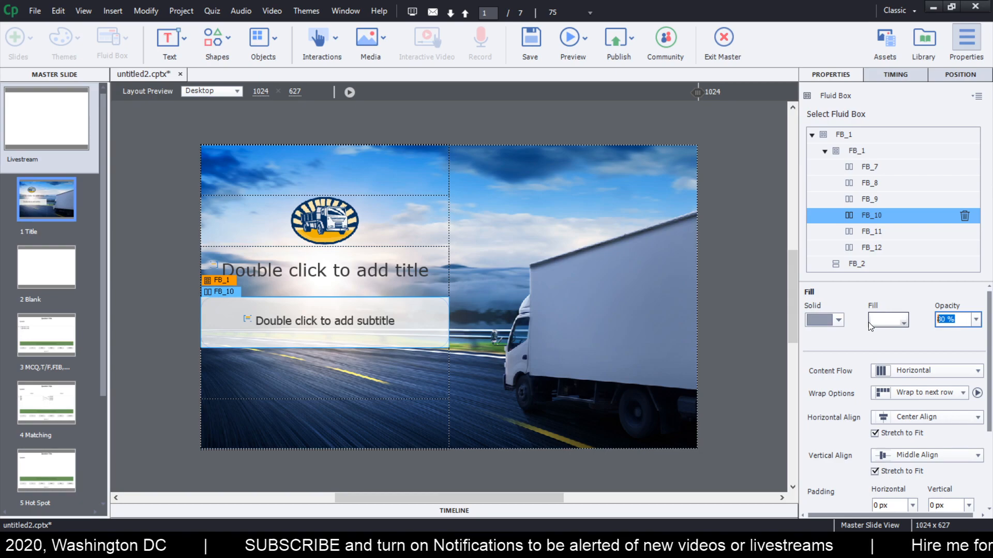
{"action": "type", "text": "20"}
{"action": "key", "text": "Return"}
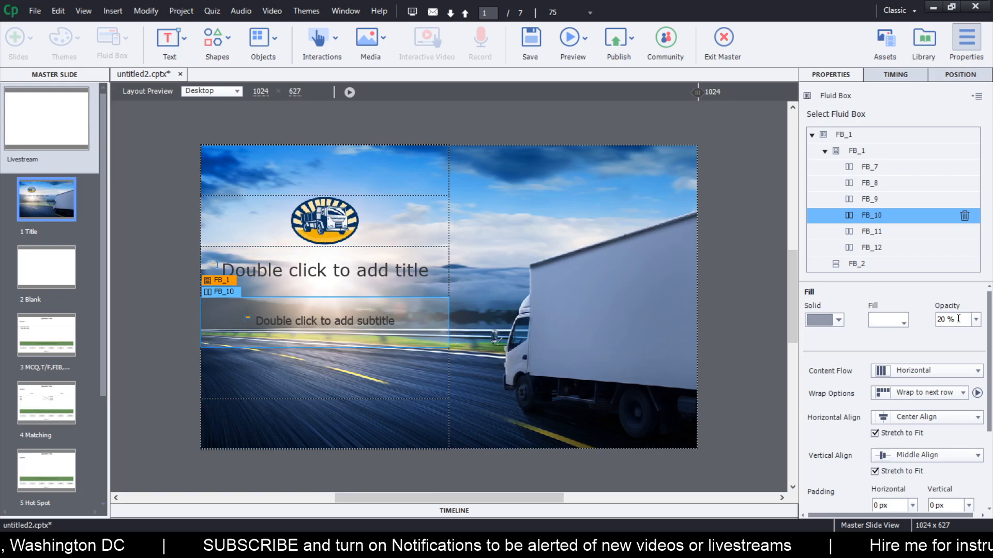
{"action": "left_click_drag", "start_coordinate": [958, 318], "coordinate": [958, 320]}
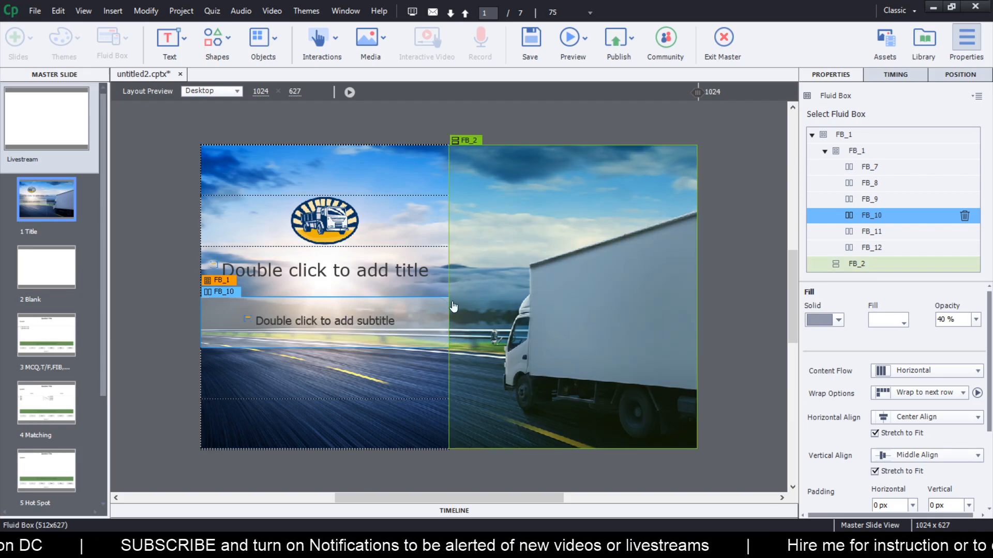
Step: Give the fluid box holding the title placeholder a solid white fill
{"action": "left_click", "coordinate": [370, 268]}
{"action": "left_click", "coordinate": [217, 239]}
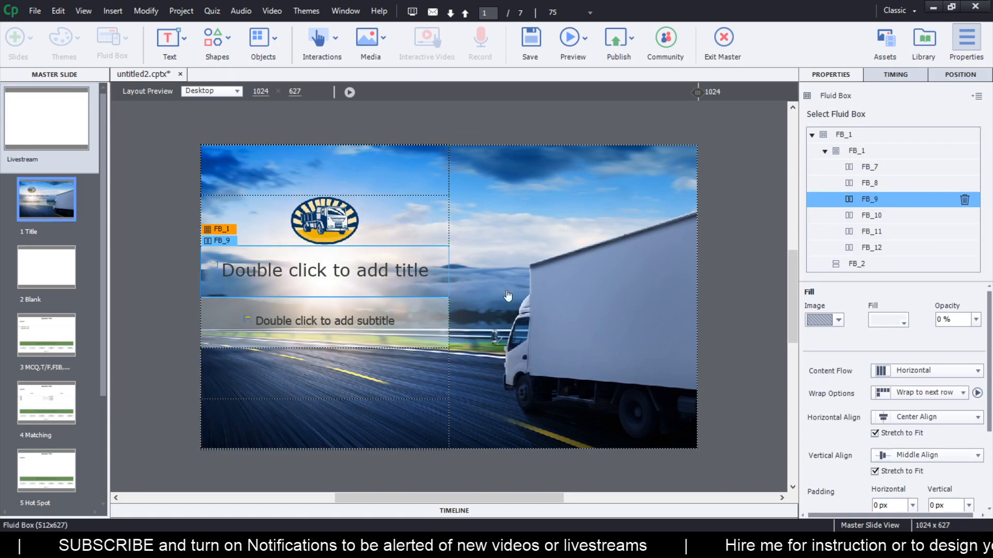
{"action": "left_click", "coordinate": [833, 321]}
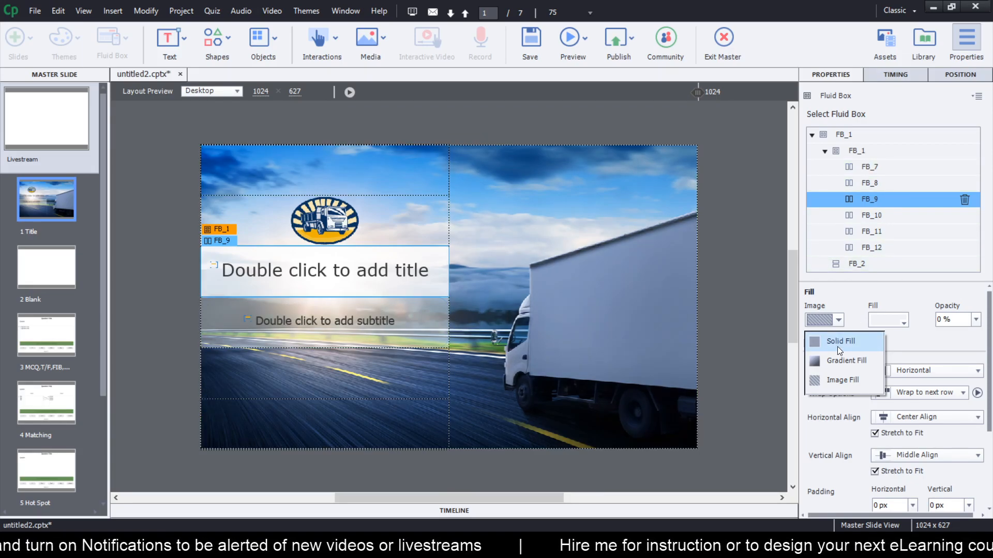
{"action": "left_click", "coordinate": [834, 343]}
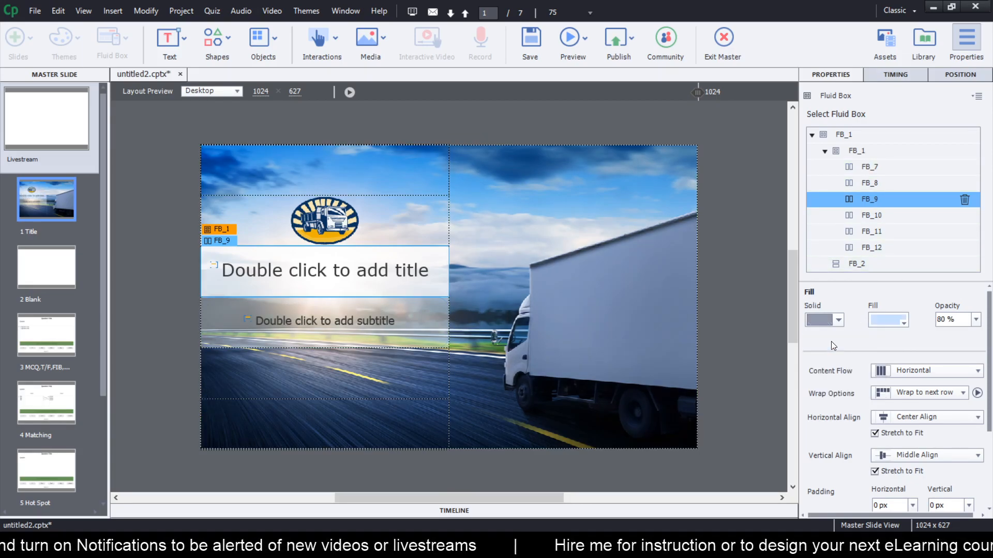
{"action": "left_click", "coordinate": [892, 321]}
{"action": "left_click", "coordinate": [726, 265]}
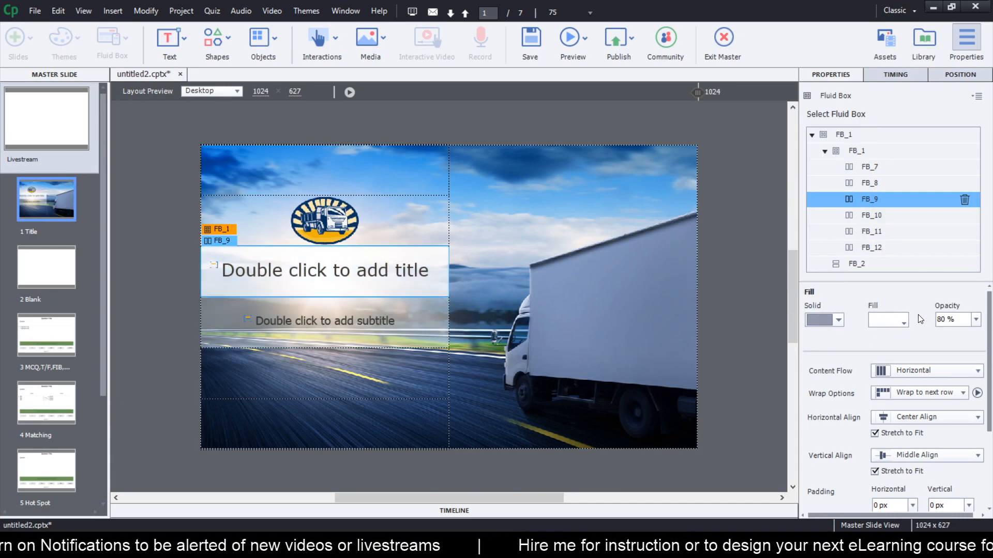
Step: Set the title fluid box's fill opacity to 50%
{"action": "left_click", "coordinate": [960, 320]}
{"action": "type", "text": "40"}
{"action": "key", "text": "Return"}
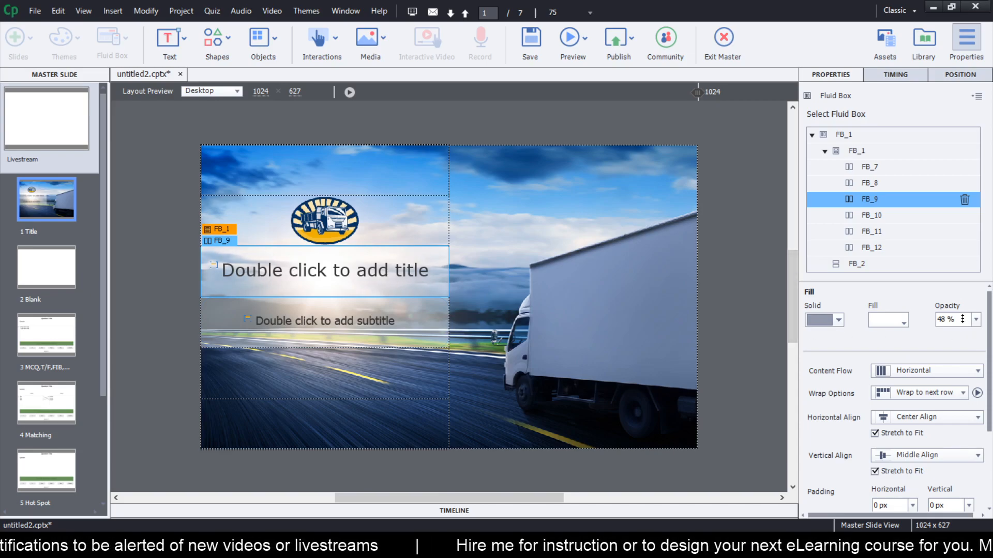
{"action": "scroll", "coordinate": [962, 319], "scroll_direction": "up", "scroll_amount": 2}
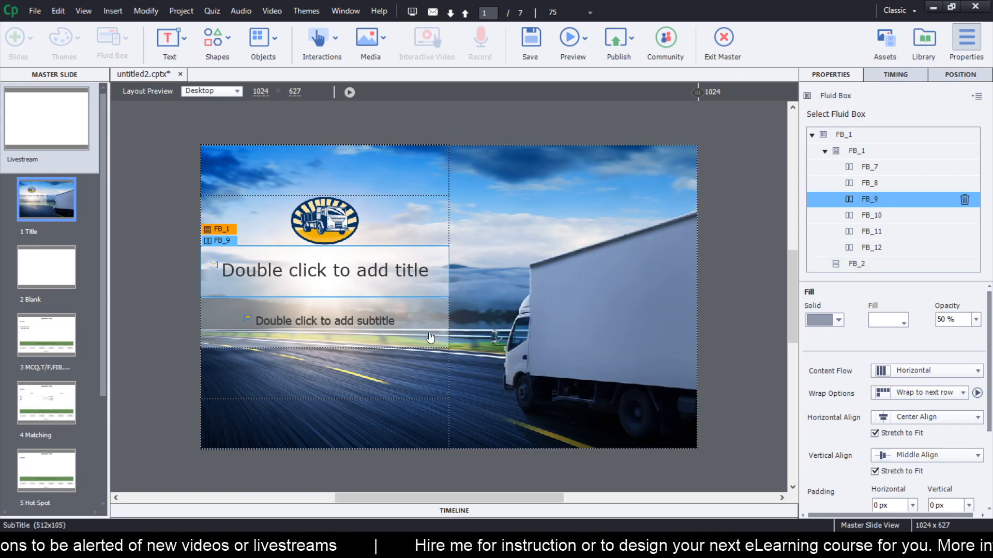
Step: Set the subtitle fluid box's fill opacity to 50%
{"action": "left_click", "coordinate": [287, 337]}
{"action": "left_click", "coordinate": [225, 284]}
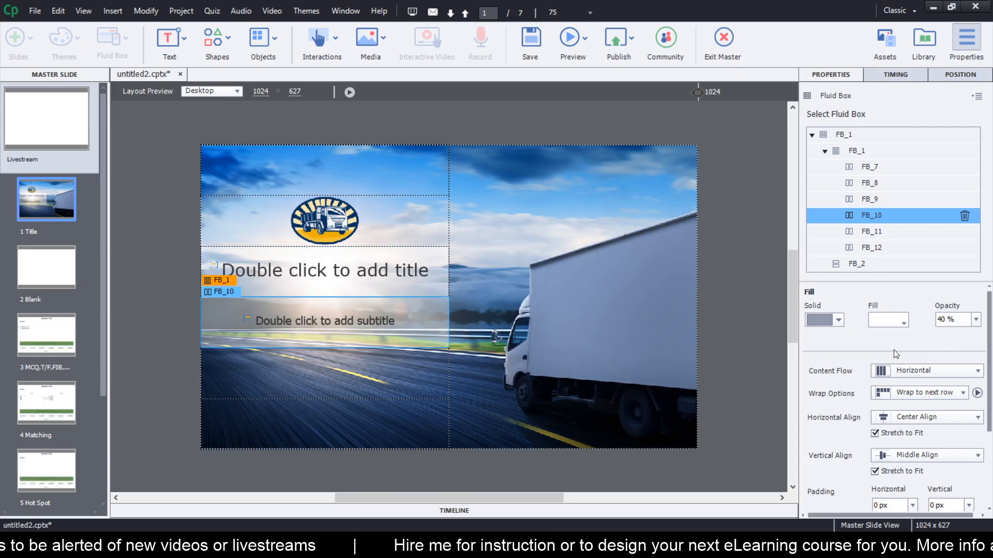
{"action": "scroll", "coordinate": [954, 320], "scroll_direction": "up", "scroll_amount": 10}
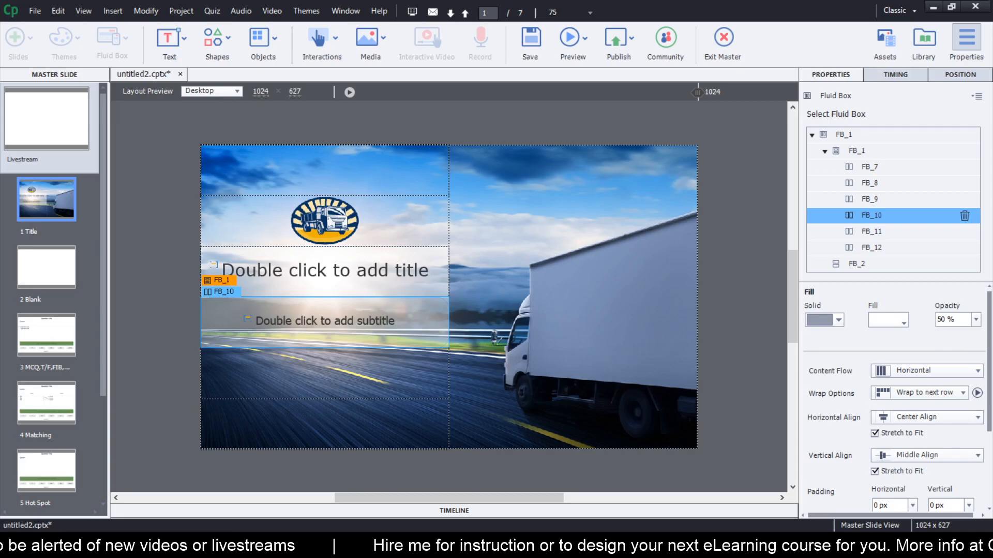
Step: Change the subtitle placeholder's smart shape from a rounded rectangle to a plain rectangle
{"action": "left_click", "coordinate": [336, 316]}
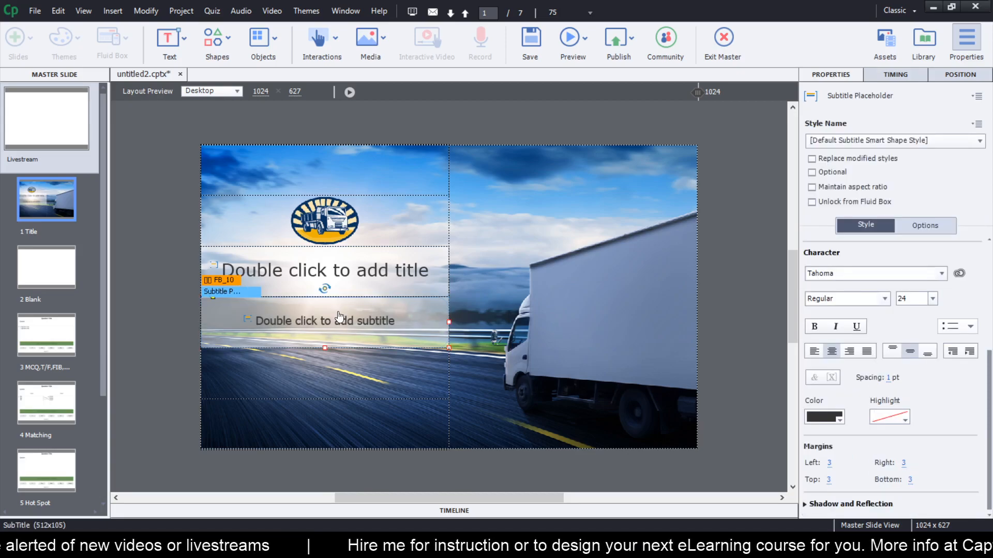
{"action": "left_click", "coordinate": [990, 296]}
{"action": "left_click", "coordinate": [923, 282]}
{"action": "left_click", "coordinate": [899, 313]}
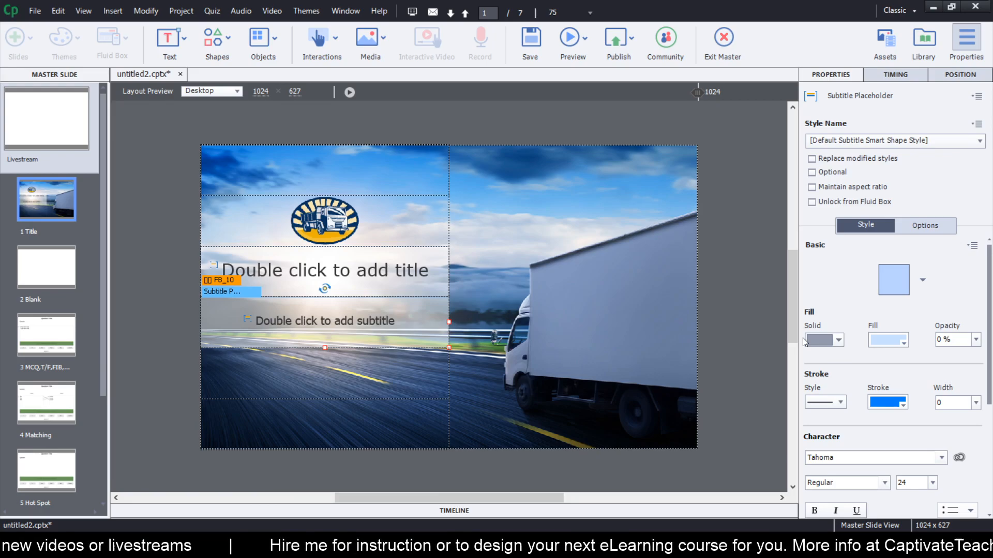
Step: Preview how the Title master slide responds at narrower screen widths and return to the 1024-pixel desktop width
{"action": "left_click", "coordinate": [332, 377]}
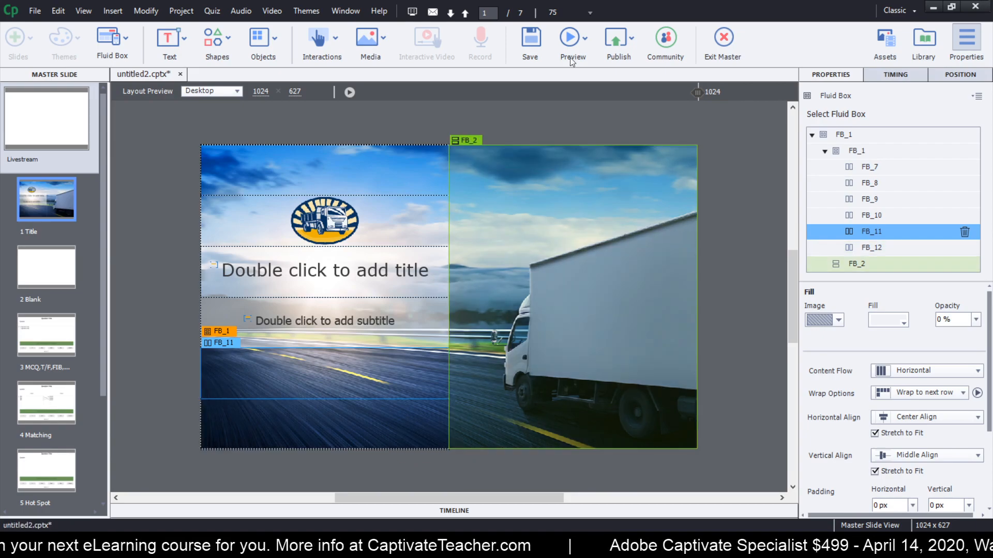
{"action": "left_click_drag", "start_coordinate": [699, 92], "coordinate": [632, 92]}
{"action": "mouse_move", "coordinate": [521, 88]}
{"action": "left_mouse_down"}
{"action": "mouse_move", "coordinate": [607, 76]}
{"action": "mouse_move", "coordinate": [279, 71]}
{"action": "mouse_move", "coordinate": [796, 87]}
{"action": "mouse_move", "coordinate": [989, 52]}
{"action": "left_mouse_up"}
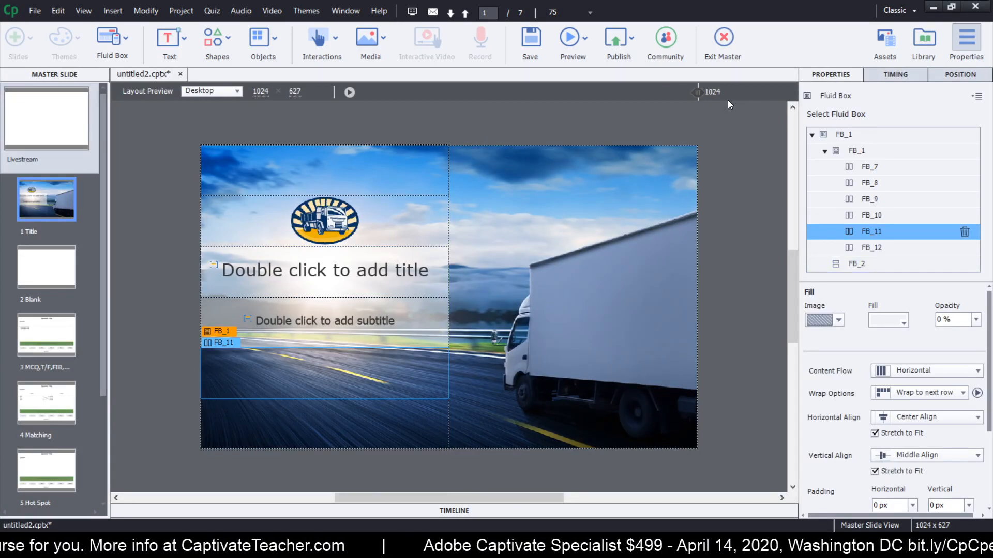
Step: Exit the master slide view and insert a new slide based on the Title master slide
{"action": "left_click", "coordinate": [724, 40]}
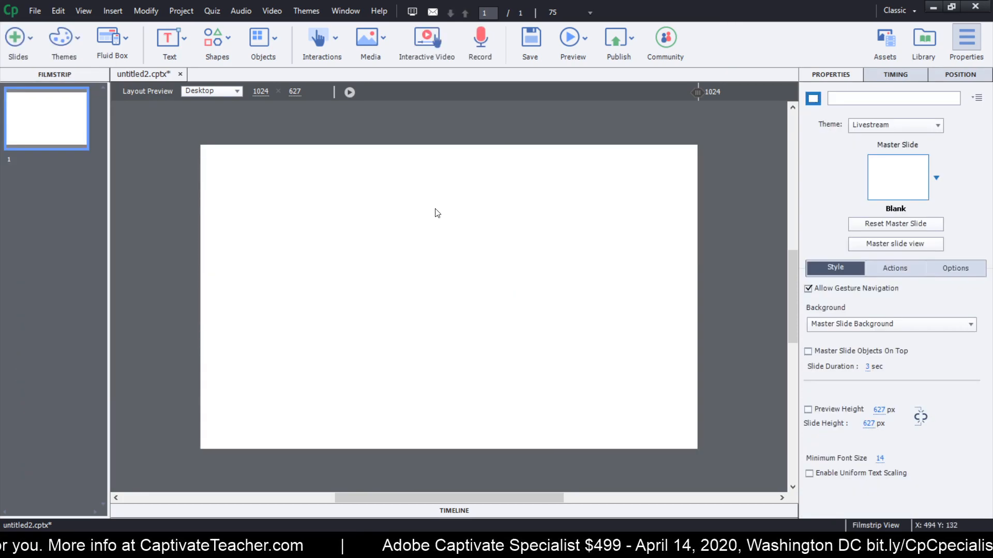
{"action": "left_click", "coordinate": [112, 11]}
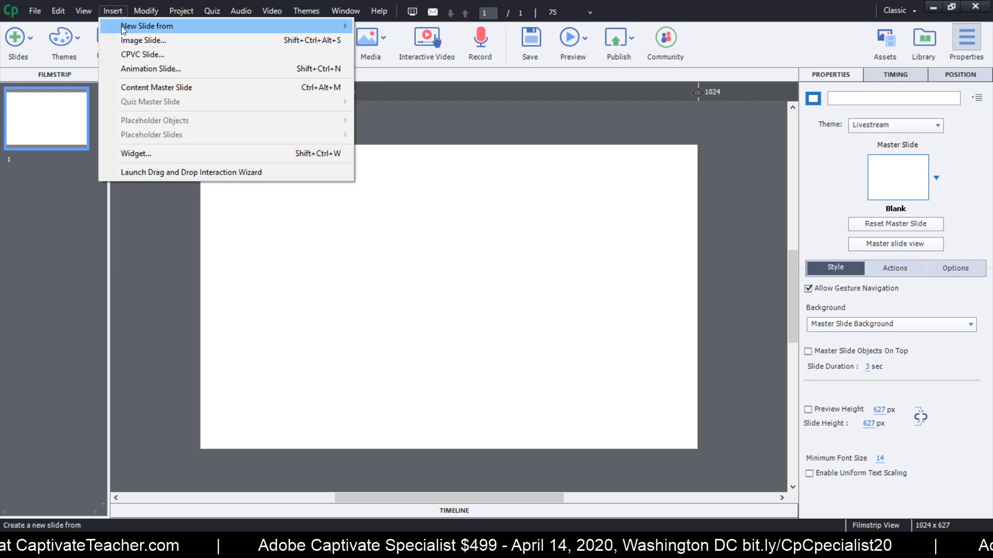
{"action": "mouse_move", "coordinate": [123, 30]}
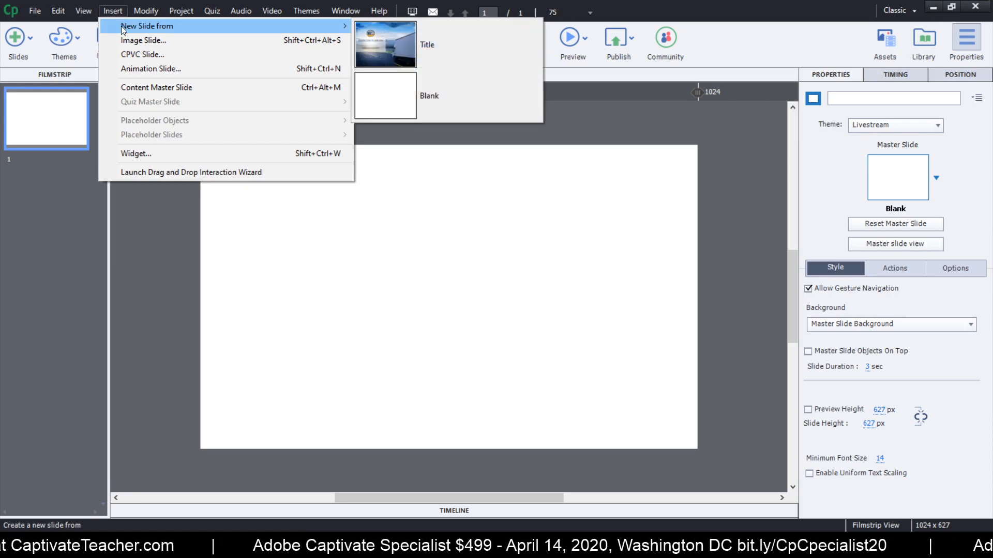
{"action": "left_click", "coordinate": [399, 51]}
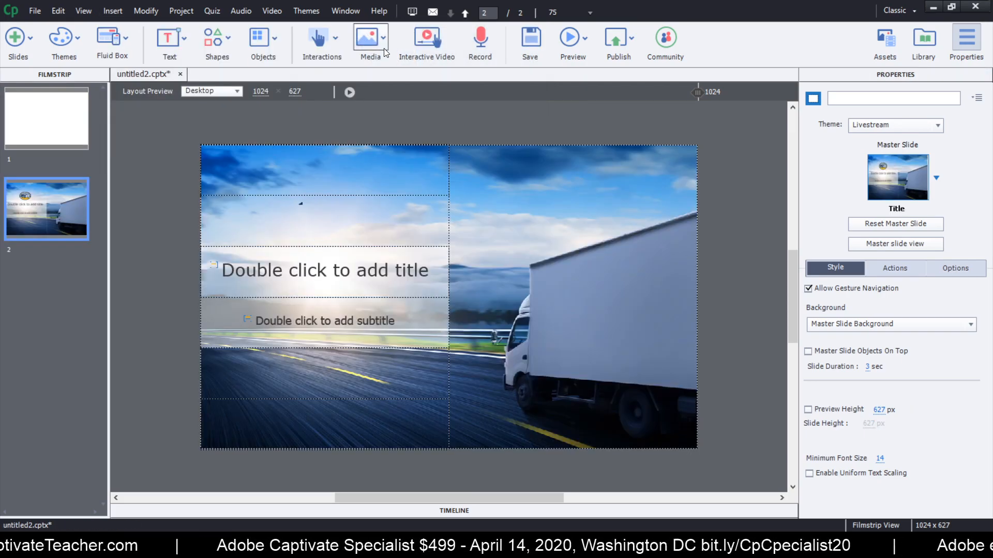
Step: Replace the new slide's title placeholder text with "Trucking Orientation"
{"action": "left_click", "coordinate": [339, 271]}
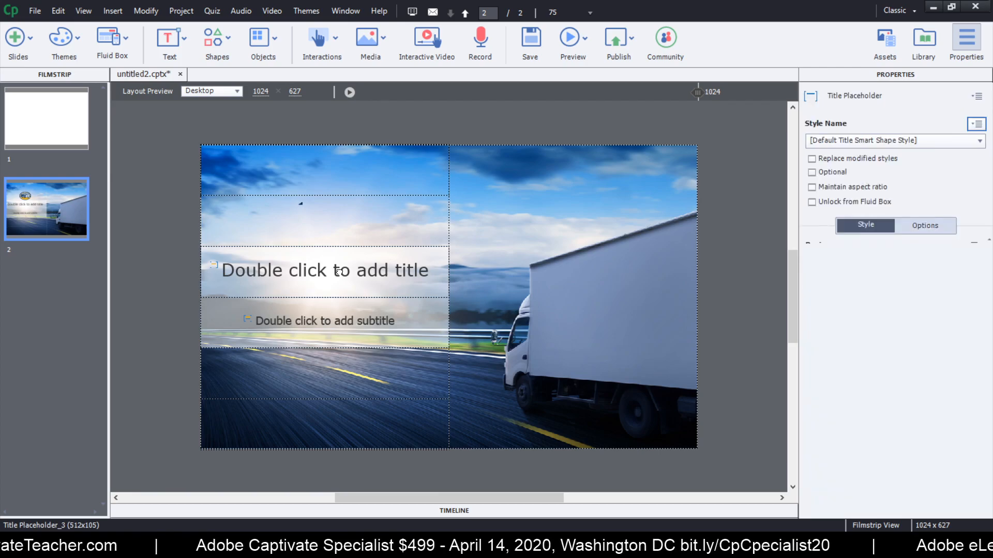
{"action": "left_click", "coordinate": [338, 271]}
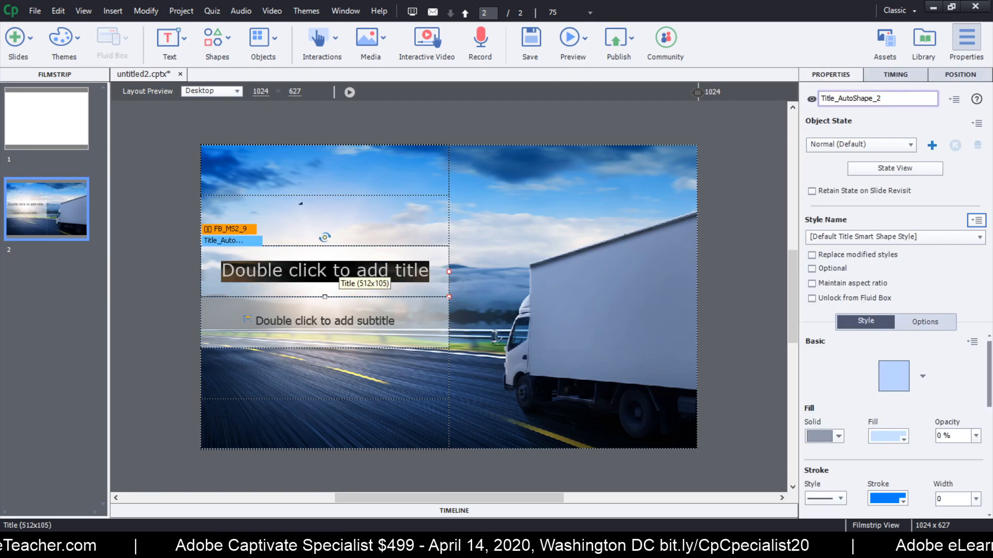
{"action": "type", "text": "Trucki"}
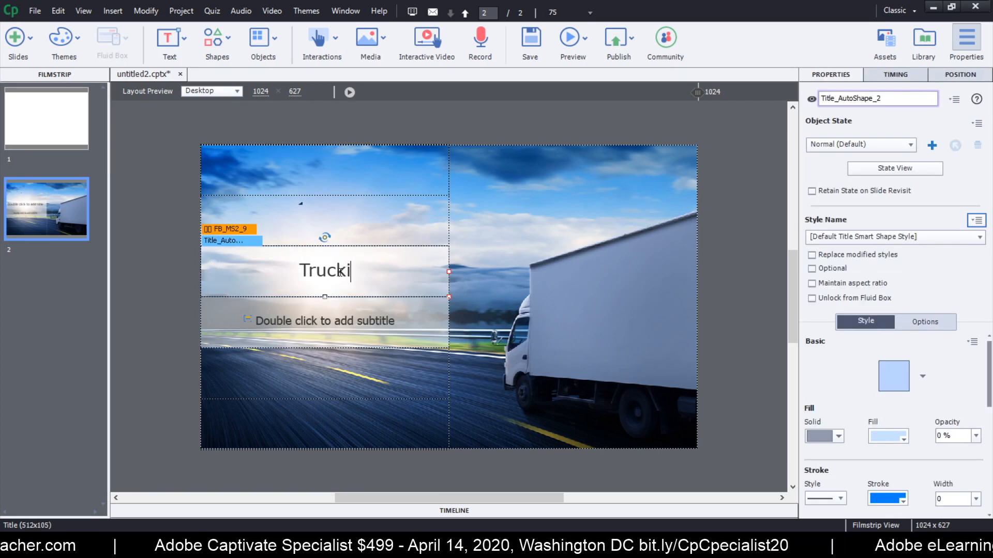
{"action": "type", "text": "ng Orientation"}
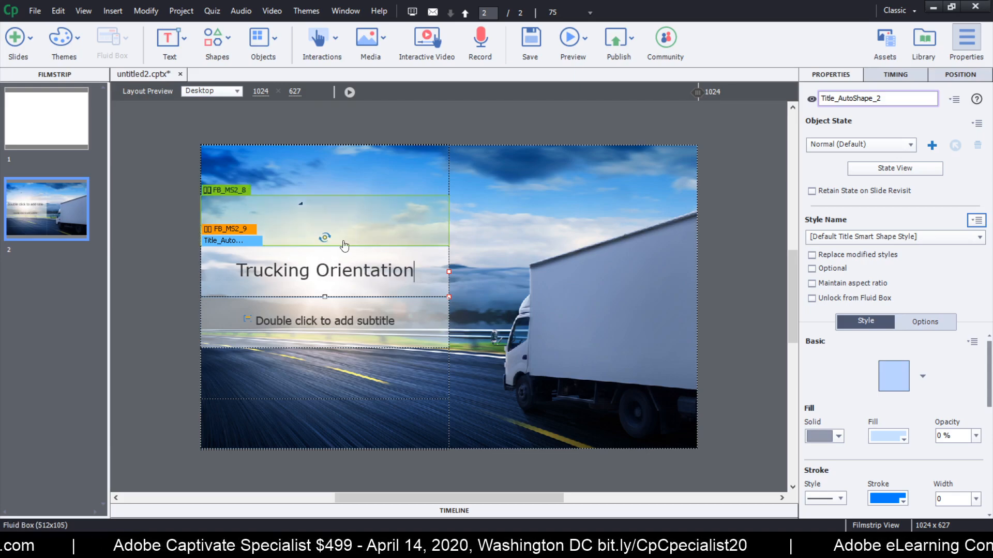
Step: Replace the subtitle placeholder text with "Welcome to the Company" and finish the text editing
{"action": "left_click", "coordinate": [322, 329]}
{"action": "double_click", "coordinate": [339, 328]}
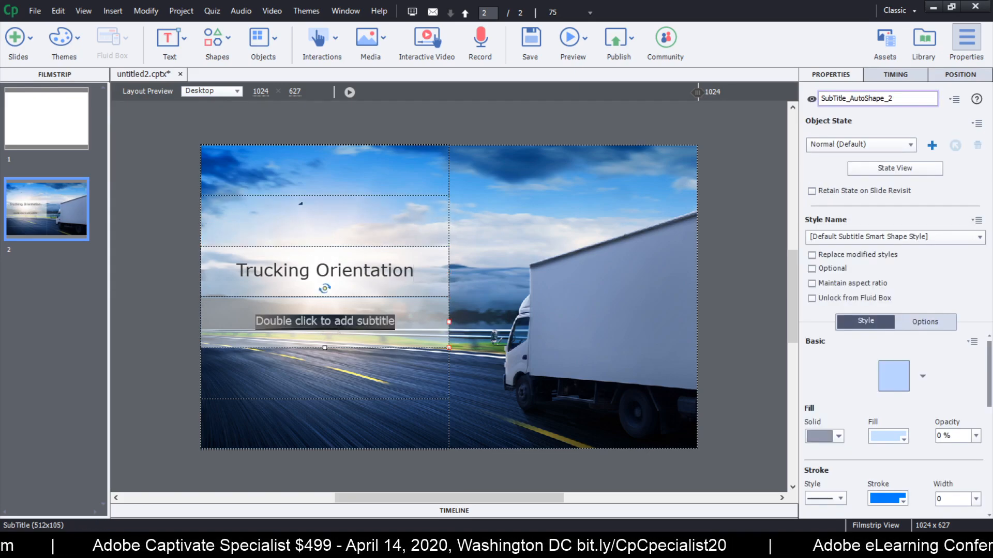
{"action": "type", "text": "Welcome to "}
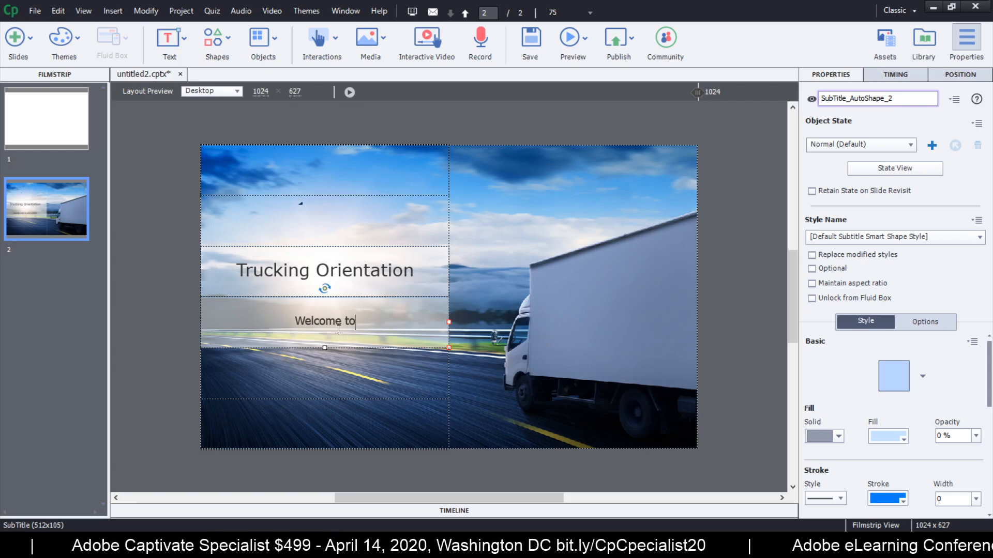
{"action": "type", "text": "the Company"}
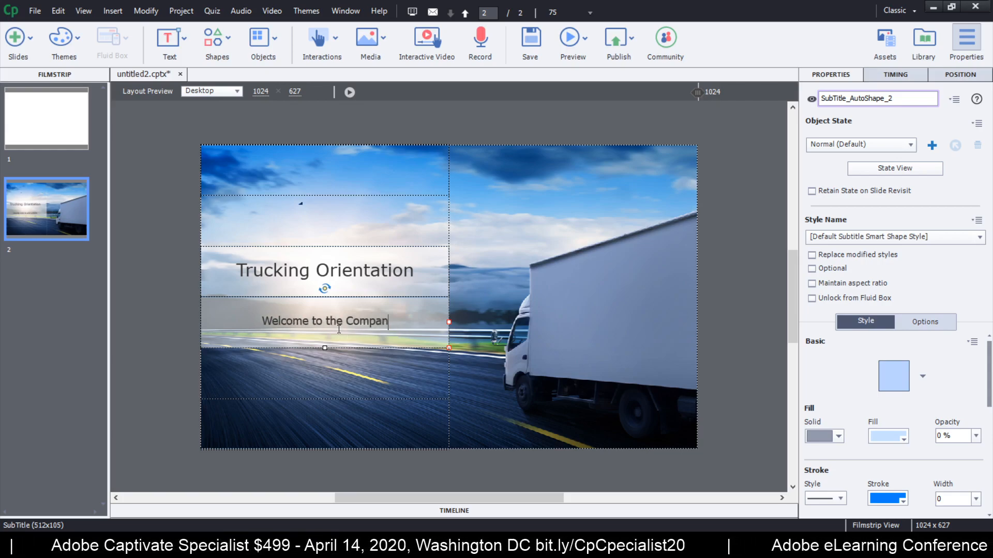
{"action": "left_click", "coordinate": [136, 302]}
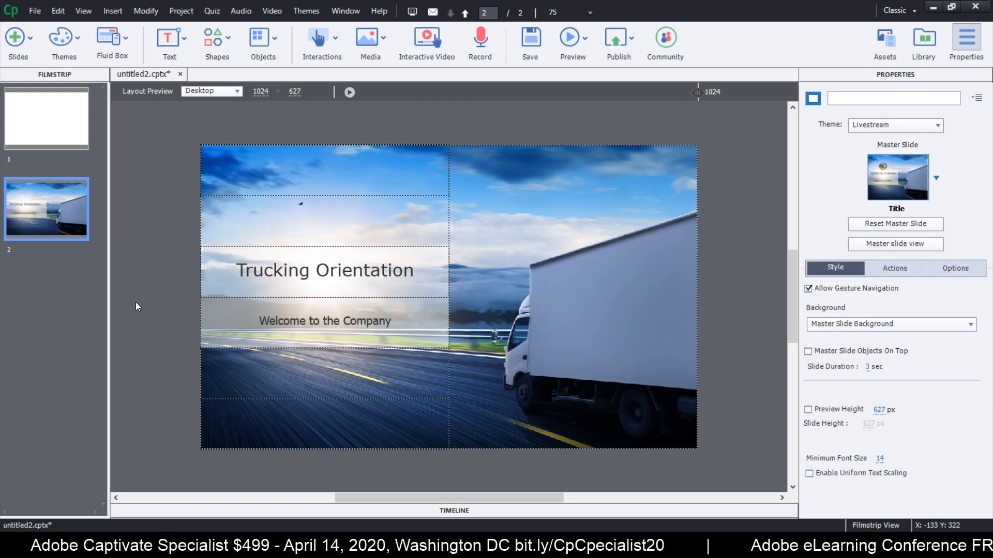
Step: Draw a rectangle smart shape in the empty fluid box below the subtitle and toggle its Maintain aspect ratio option
{"action": "left_click", "coordinate": [336, 376]}
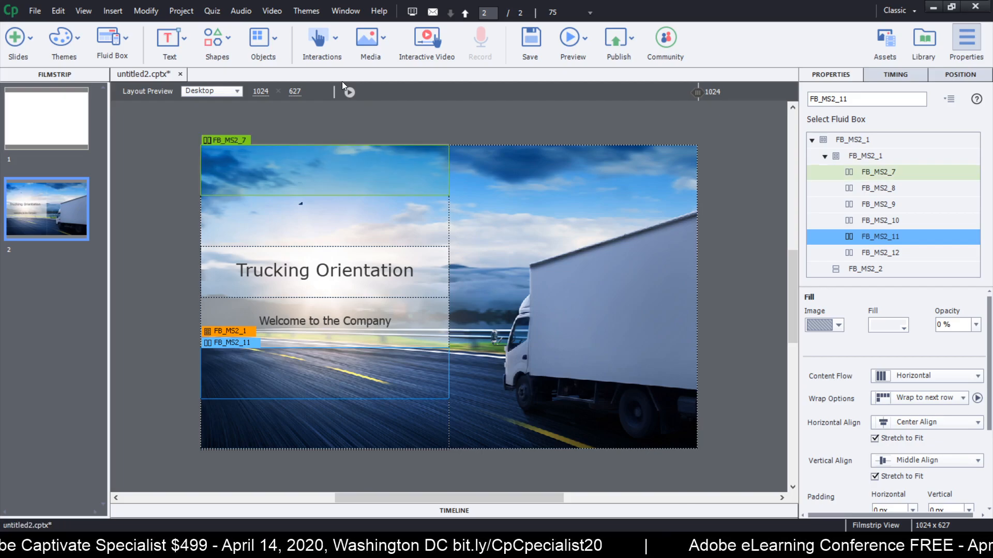
{"action": "left_click", "coordinate": [224, 37]}
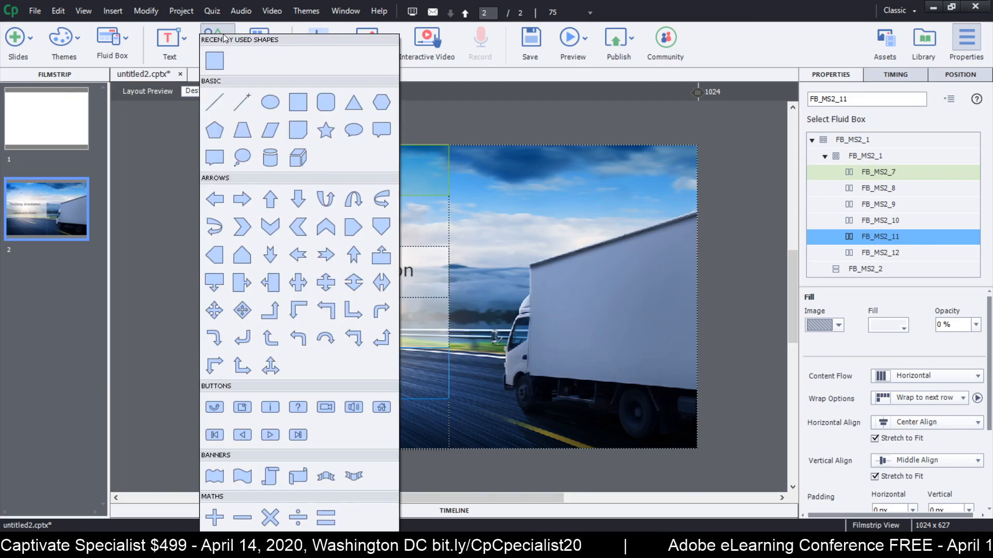
{"action": "left_click", "coordinate": [224, 36]}
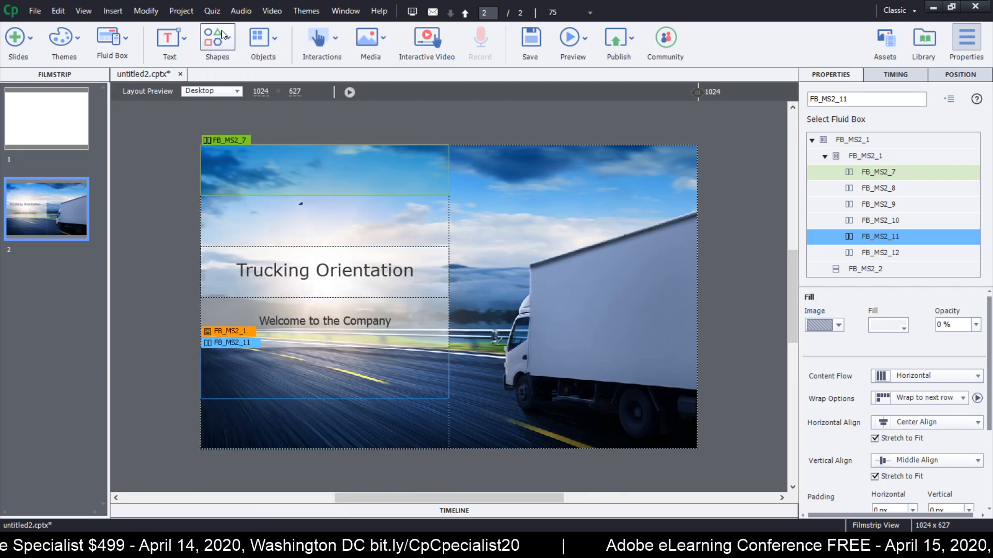
{"action": "left_click", "coordinate": [222, 35]}
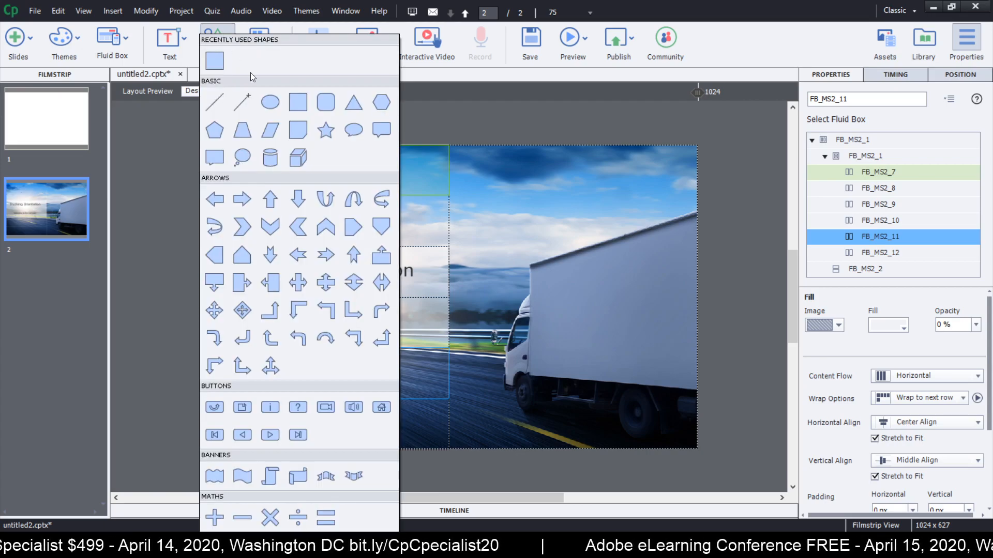
{"action": "left_click", "coordinate": [298, 104]}
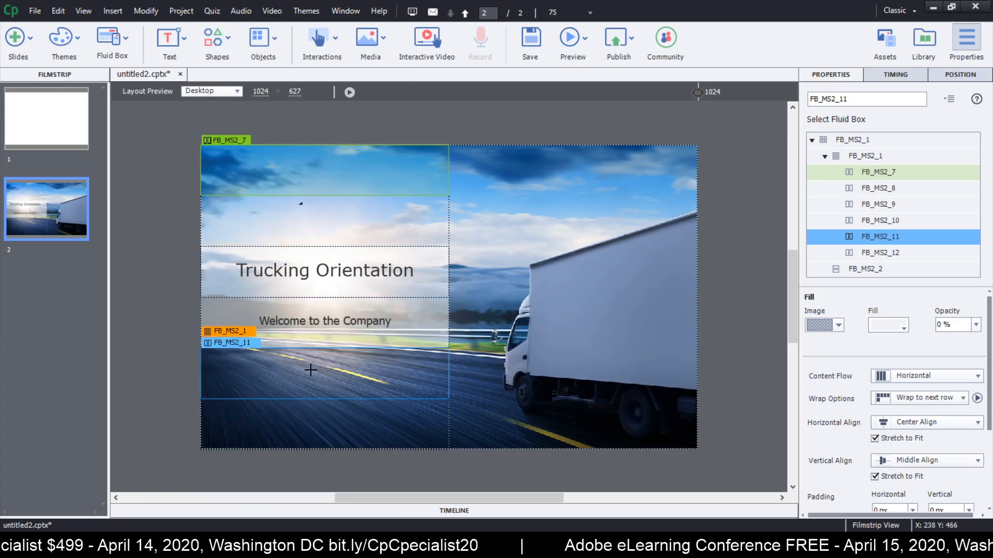
{"action": "left_click_drag", "start_coordinate": [267, 385], "coordinate": [386, 357]}
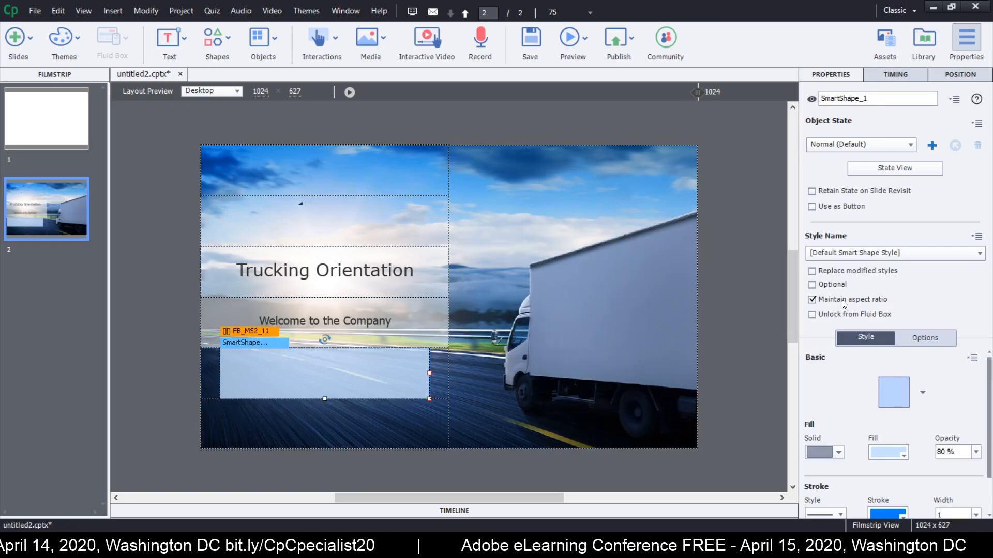
{"action": "left_click", "coordinate": [813, 300]}
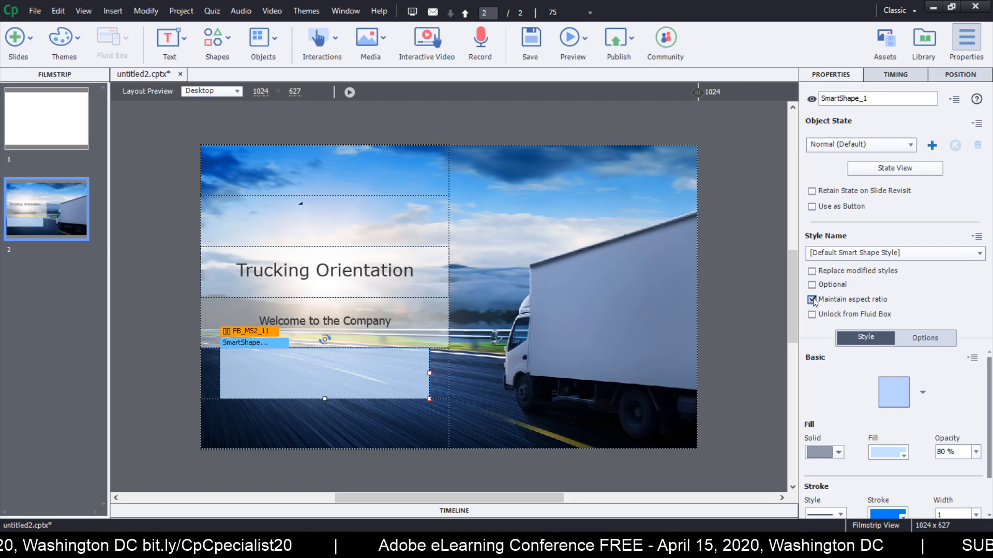
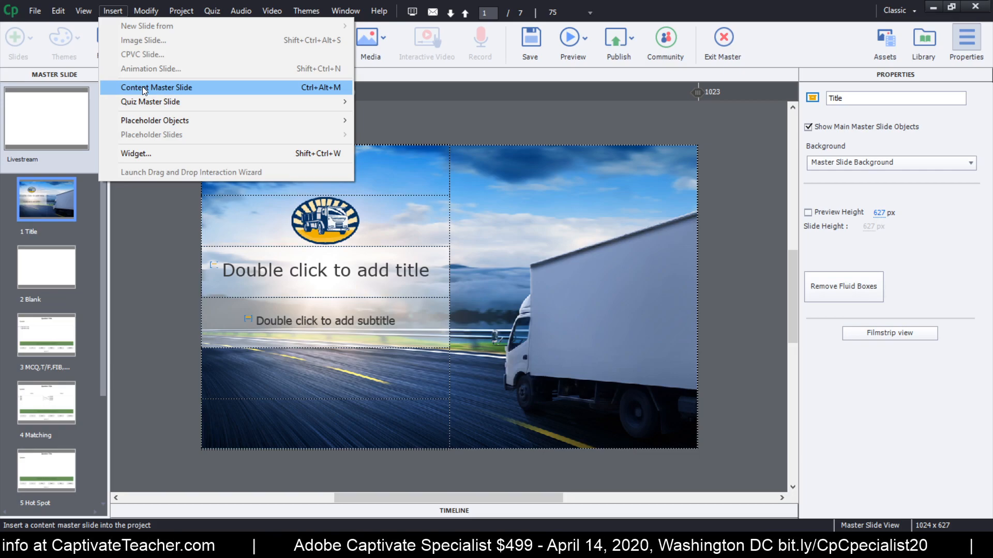
Step: Insert a content master slide after the Title master and name it "Standard Content Slide"
{"action": "left_click", "coordinate": [141, 86]}
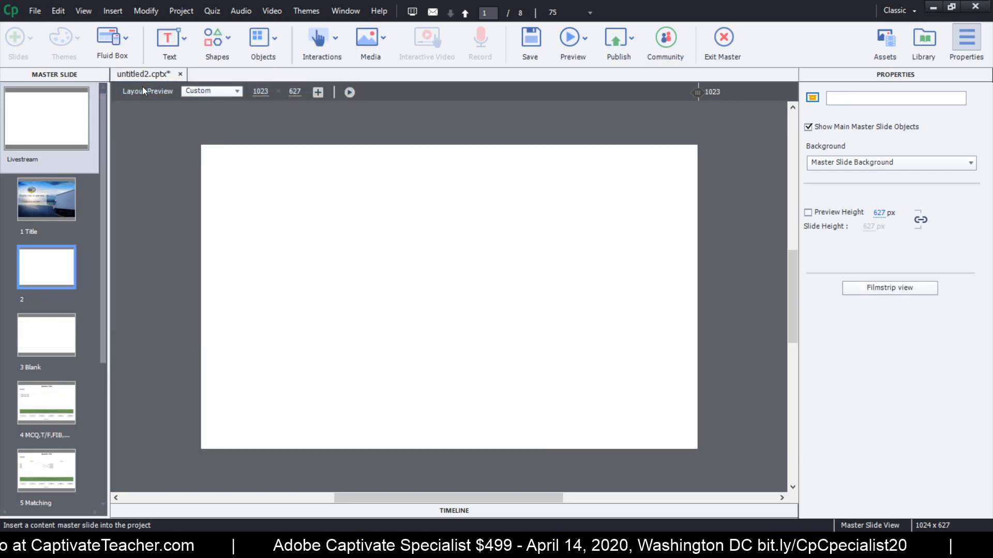
{"action": "mouse_move", "coordinate": [52, 274]}
{"action": "left_mouse_down"}
{"action": "mouse_move", "coordinate": [47, 416]}
{"action": "mouse_move", "coordinate": [54, 284]}
{"action": "left_mouse_up"}
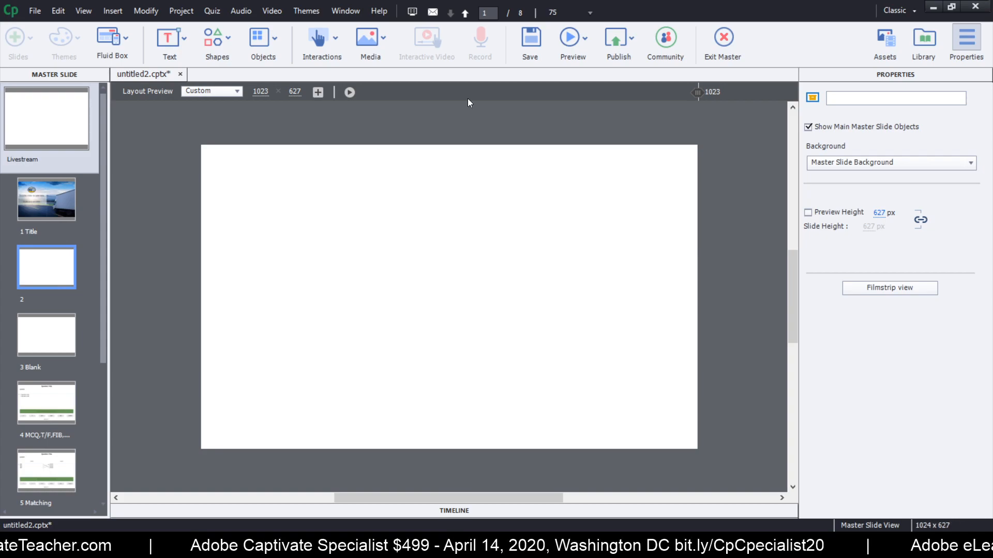
{"action": "left_click", "coordinate": [841, 98]}
{"action": "type", "text": "Standard Content "}
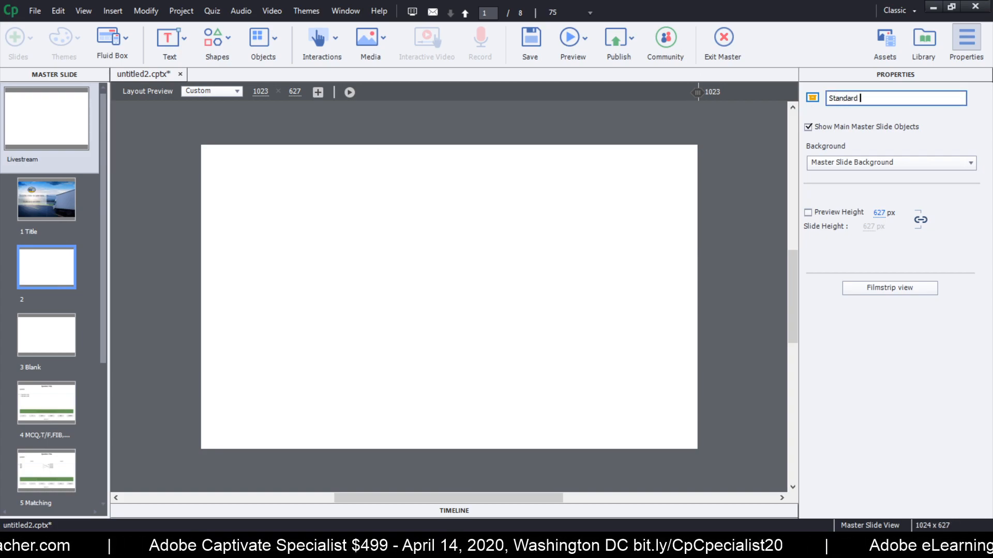
{"action": "type", "text": "Slide"}
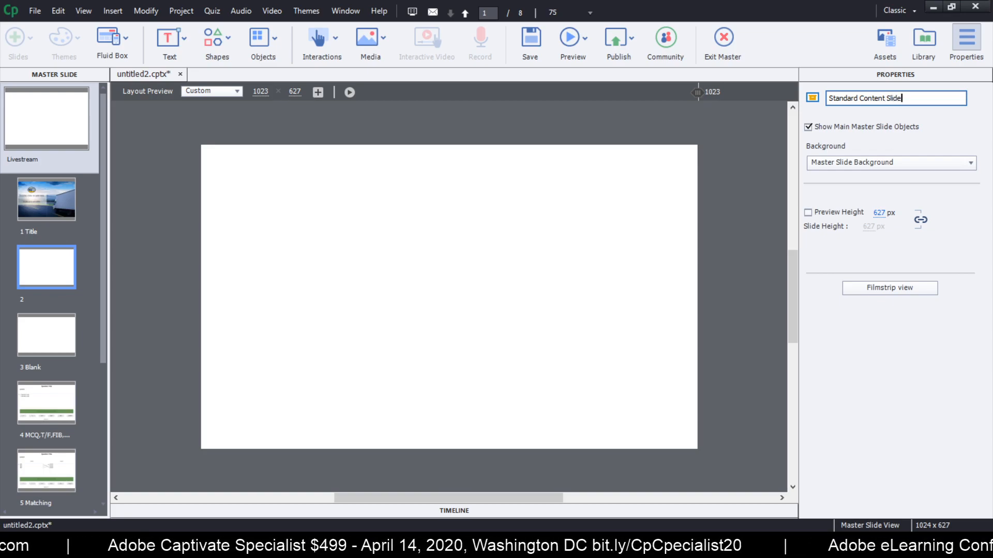
{"action": "key", "text": "Return"}
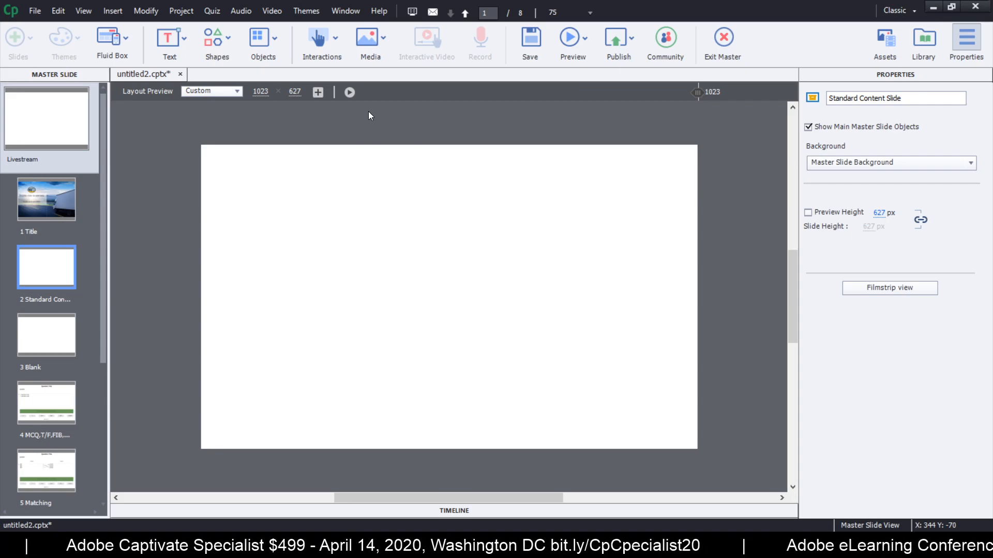
Step: Add three vertical fluid boxes to the Standard Content Slide master and set the parent box's wrap option to Squeeze in a column
{"action": "left_click", "coordinate": [32, 207]}
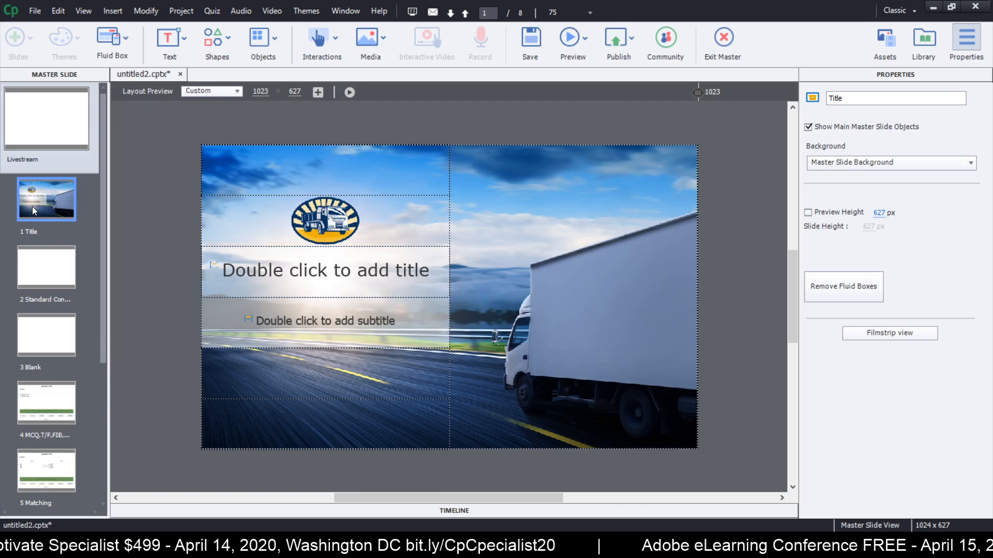
{"action": "left_click", "coordinate": [44, 269]}
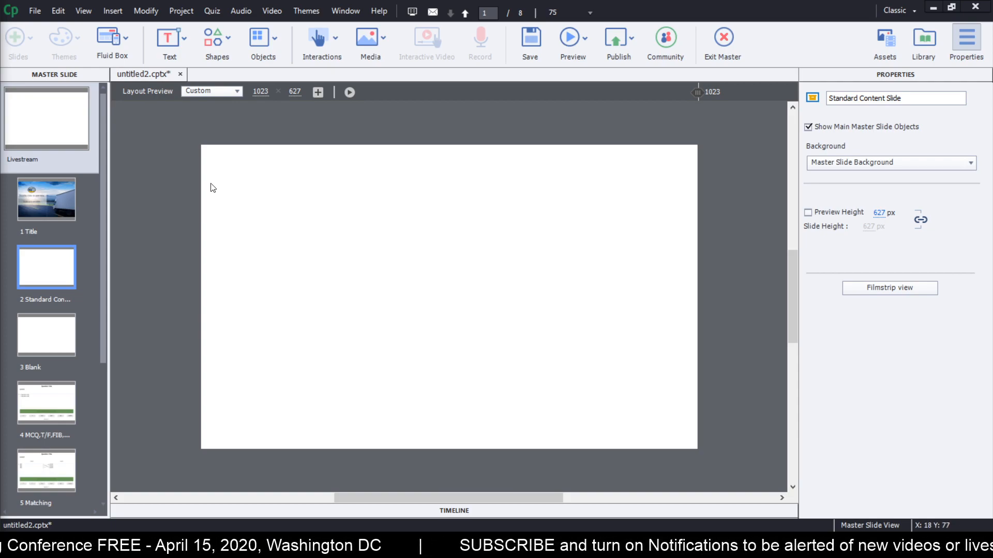
{"action": "left_click", "coordinate": [127, 38]}
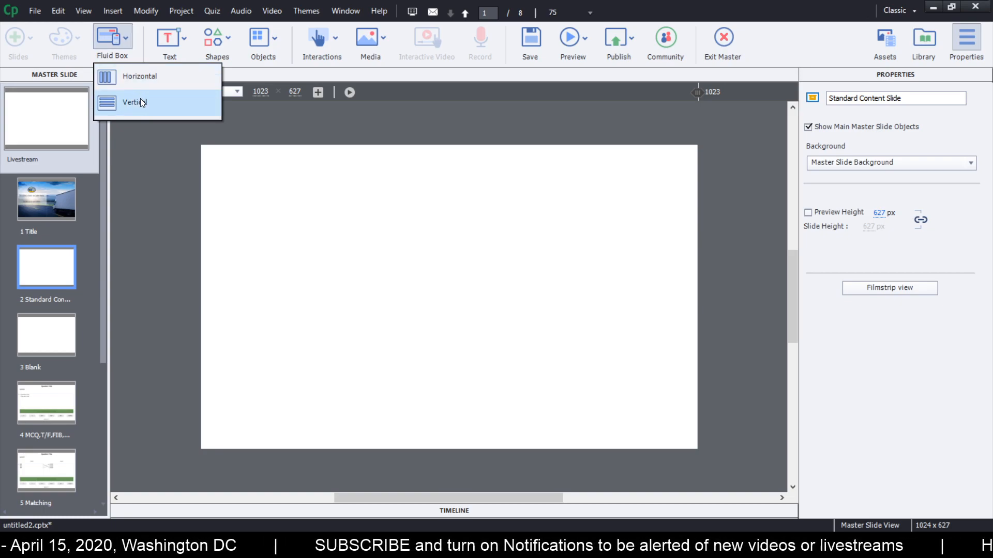
{"action": "mouse_move", "coordinate": [140, 98]}
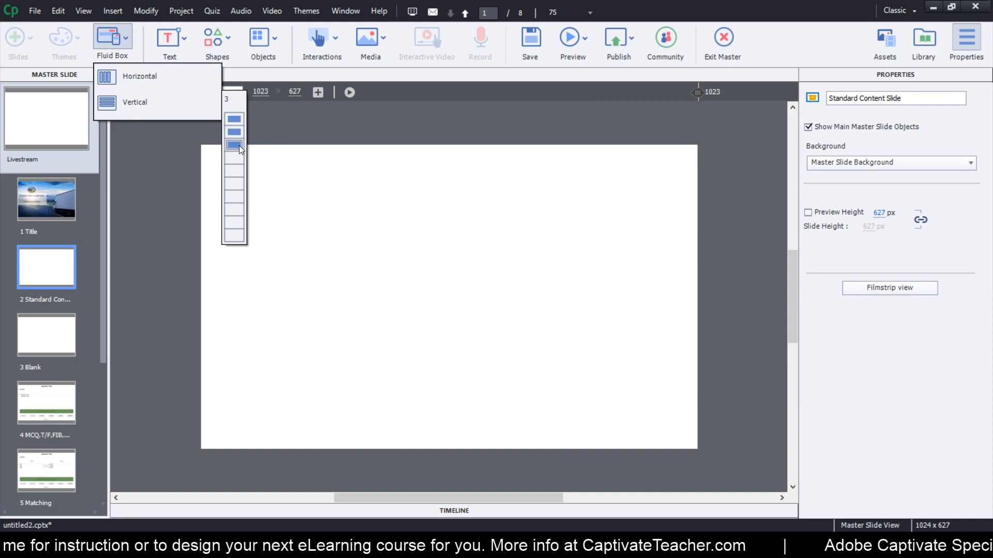
{"action": "left_click", "coordinate": [239, 145]}
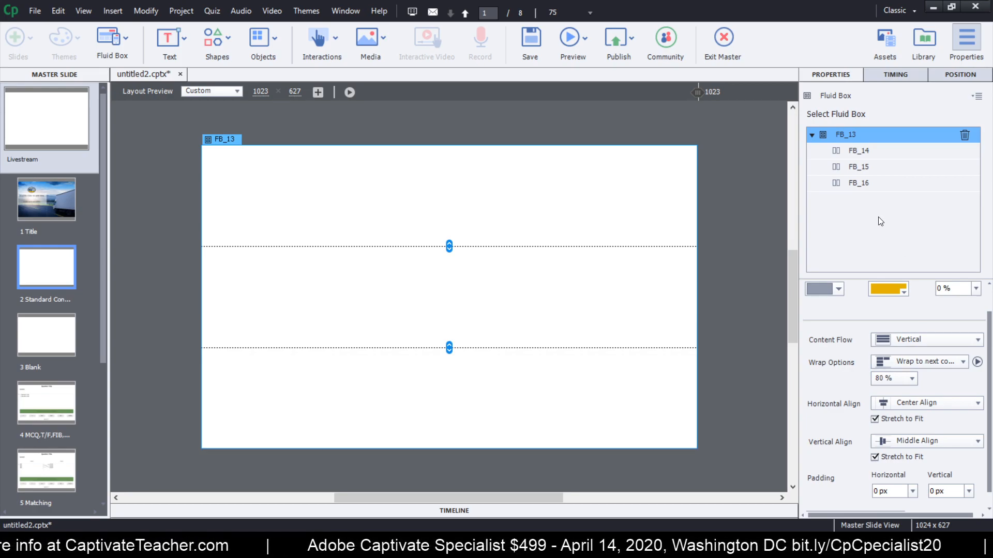
{"action": "left_click", "coordinate": [904, 364]}
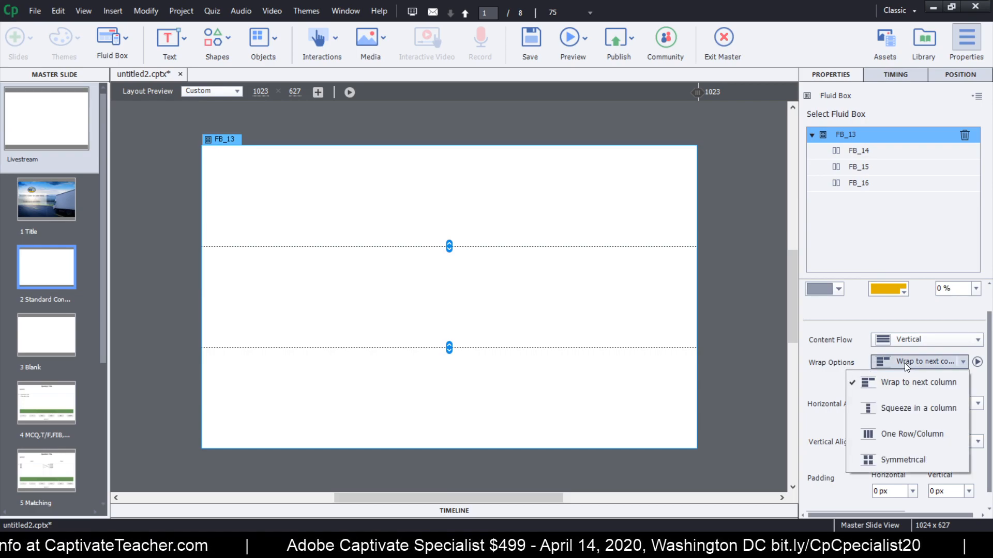
{"action": "left_click", "coordinate": [910, 406]}
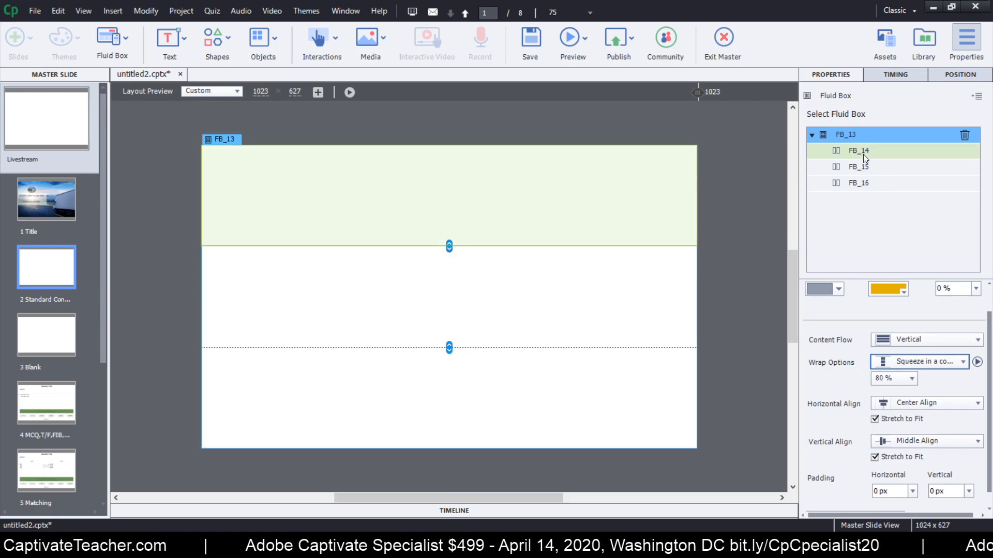
Step: Set the wrap option of all three child fluid boxes to Squeeze in a row and restore the layout preview to the 1024-pixel desktop width
{"action": "left_click", "coordinate": [864, 154]}
{"action": "left_click", "coordinate": [908, 367]}
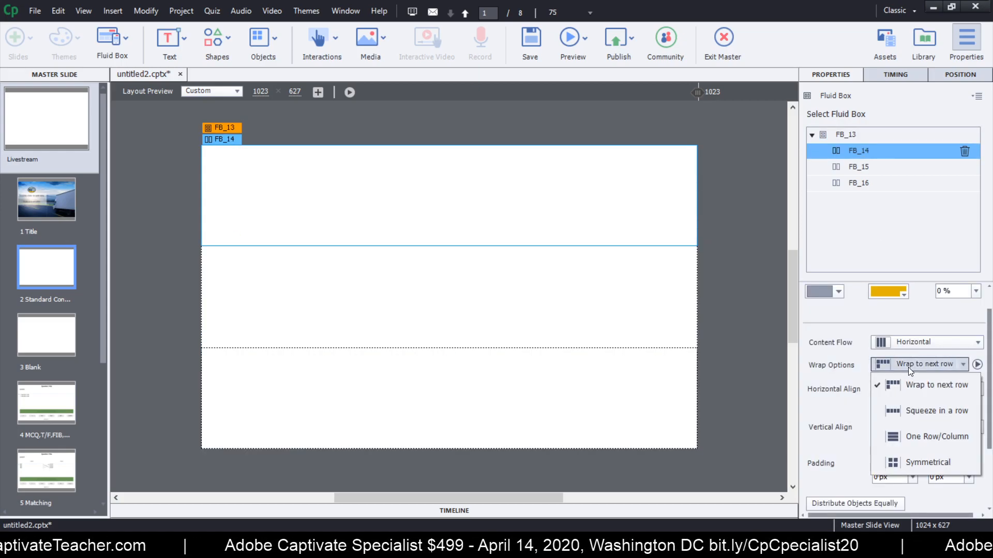
{"action": "left_click", "coordinate": [909, 409]}
{"action": "left_click", "coordinate": [887, 167]}
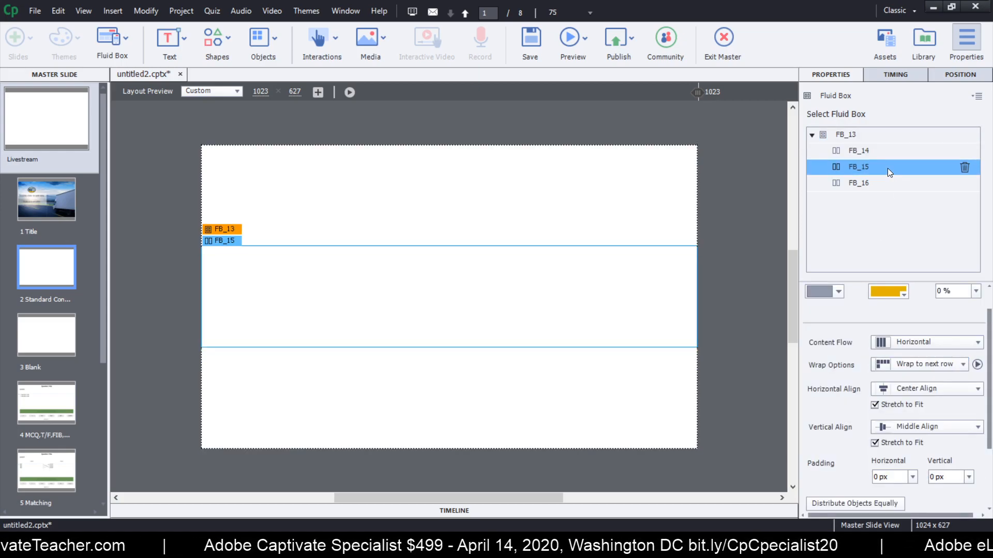
{"action": "left_click", "coordinate": [908, 365]}
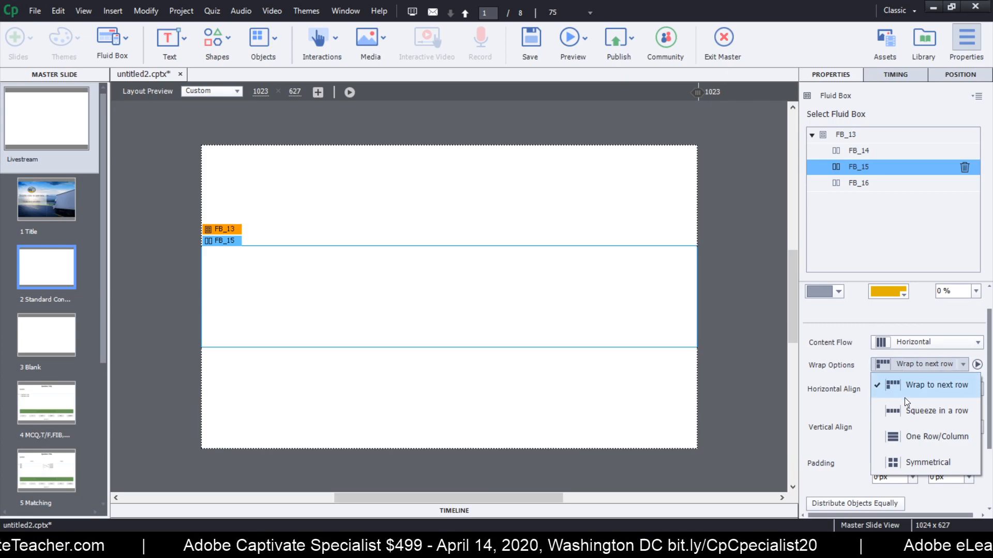
{"action": "left_click", "coordinate": [905, 411]}
{"action": "left_click", "coordinate": [876, 184]}
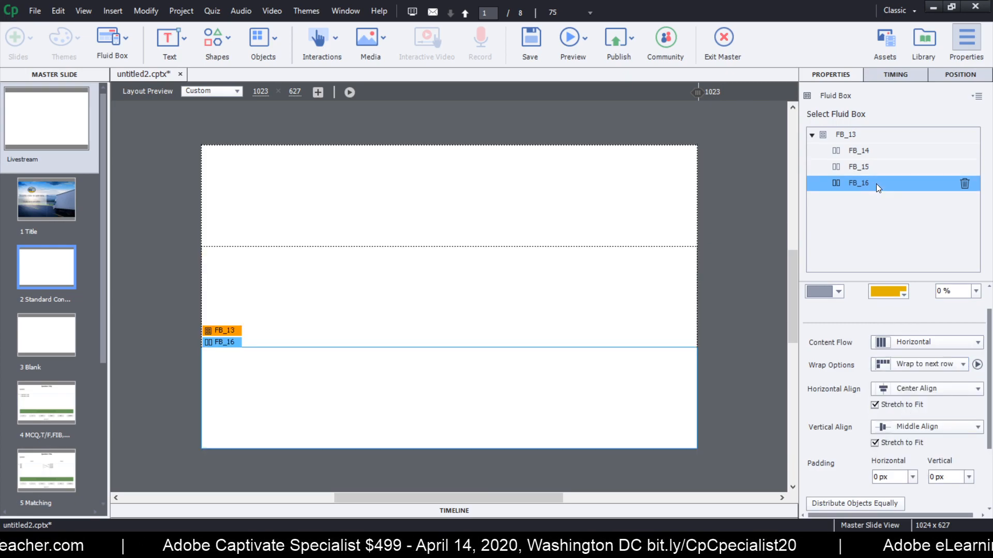
{"action": "left_click", "coordinate": [902, 365]}
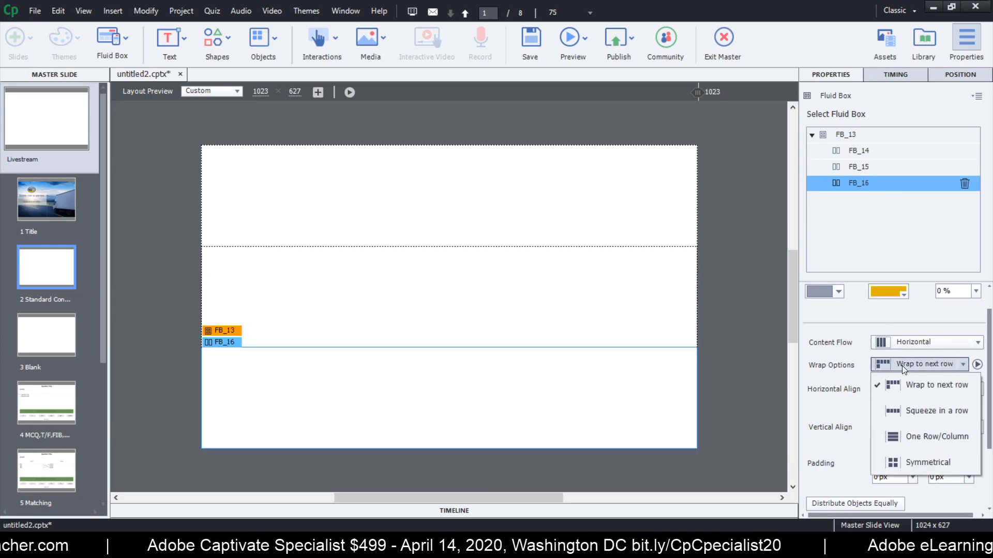
{"action": "left_click", "coordinate": [926, 412]}
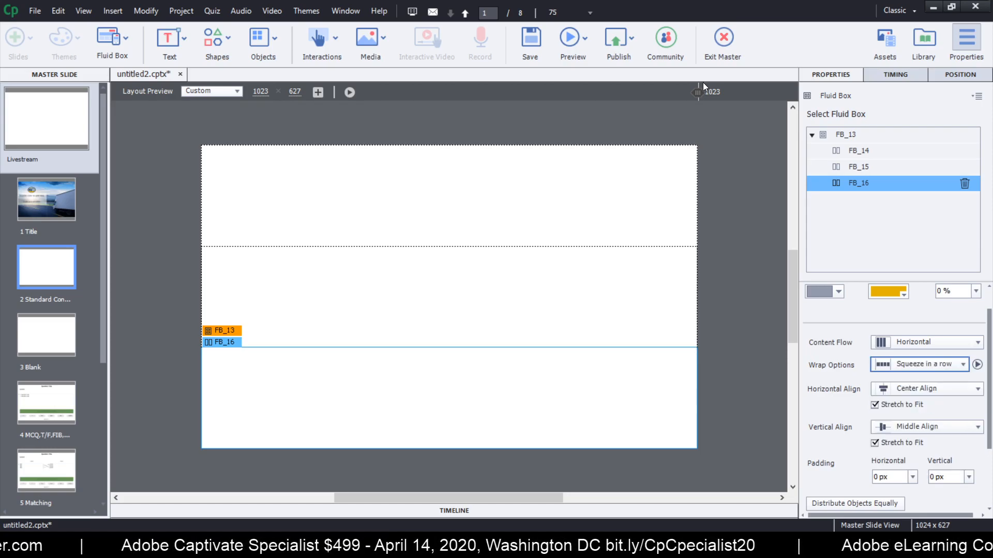
{"action": "left_click_drag", "start_coordinate": [697, 92], "coordinate": [740, 223]}
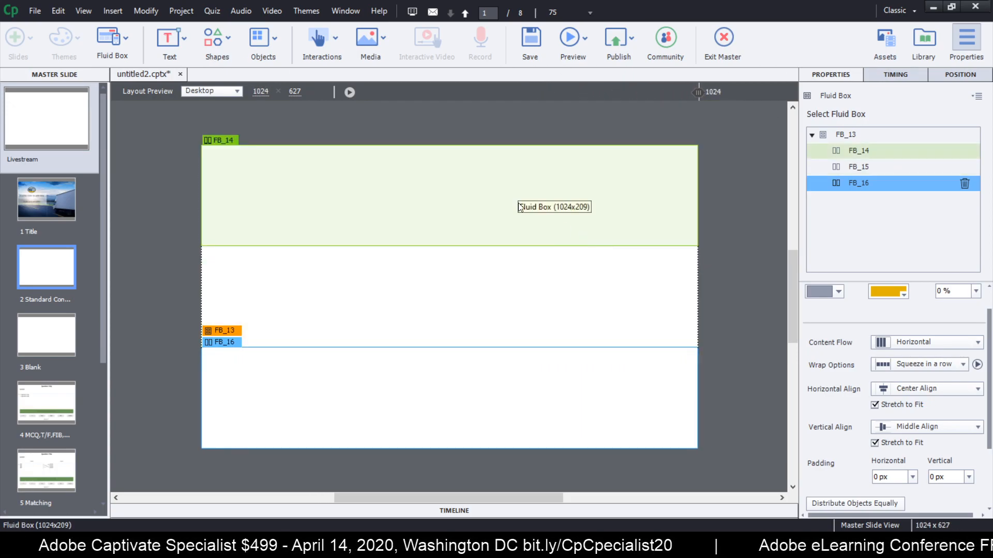
Step: Resize the three stacked fluid boxes to a header about 17% high, a footer about 13% high and a tall middle area
{"action": "left_click", "coordinate": [611, 195]}
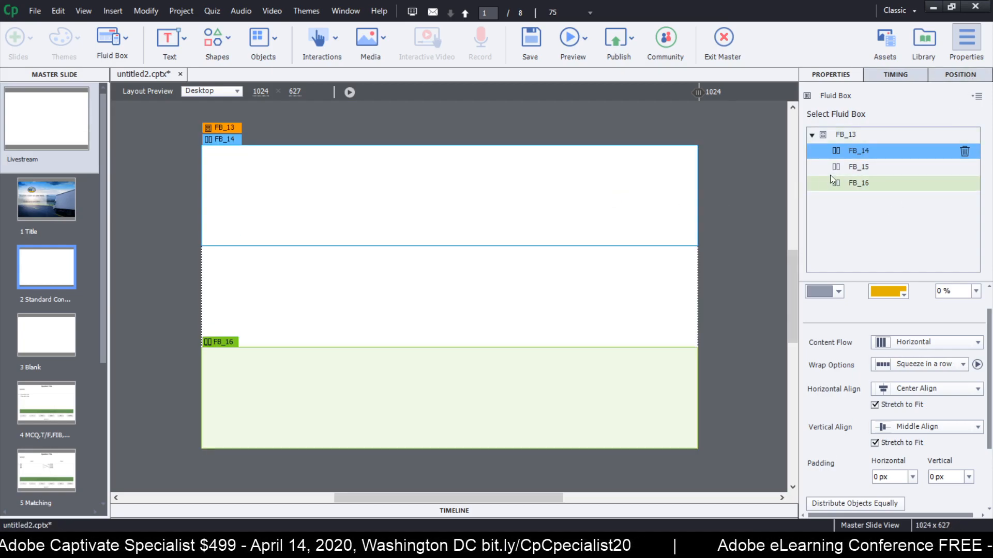
{"action": "left_click", "coordinate": [861, 135]}
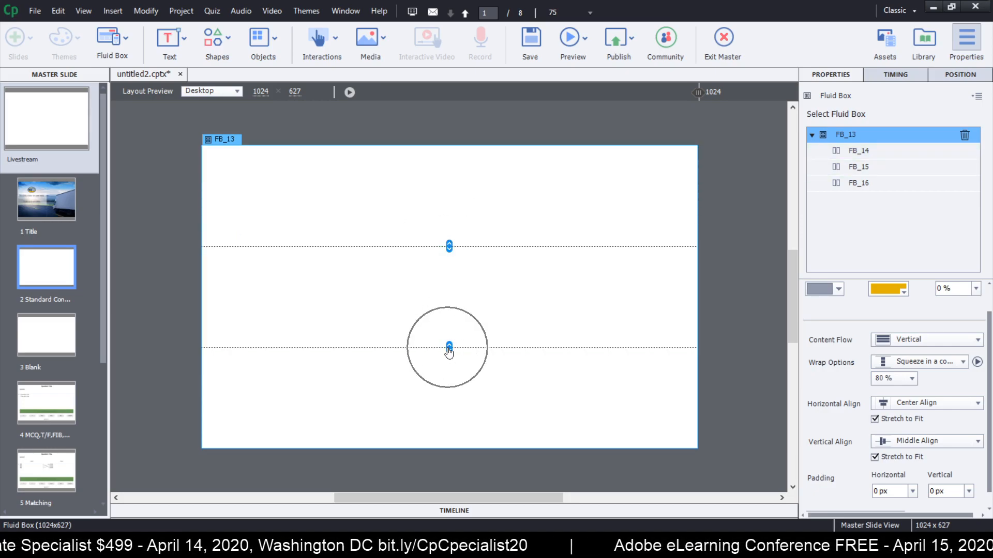
{"action": "left_click_drag", "start_coordinate": [449, 246], "coordinate": [451, 199]}
{"action": "left_click_drag", "start_coordinate": [449, 347], "coordinate": [451, 411]}
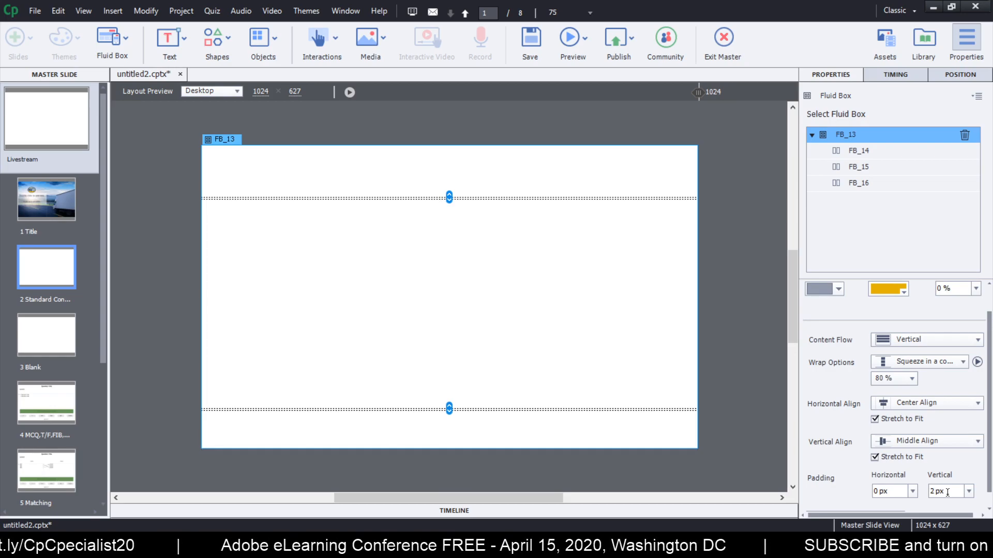
Step: Set the parent fluid box's horizontal padding to 50 px and keep its vertical padding at 0 px
{"action": "scroll", "coordinate": [891, 492], "scroll_direction": "up", "scroll_amount": 4}
{"action": "scroll", "coordinate": [891, 491], "scroll_direction": "up", "scroll_amount": 14}
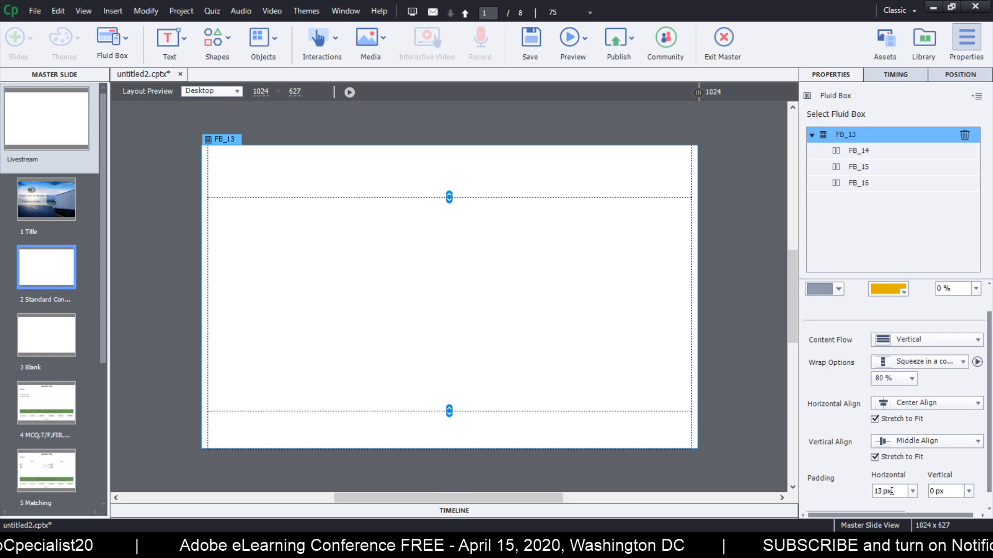
{"action": "scroll", "coordinate": [892, 491], "scroll_direction": "up", "scroll_amount": 20}
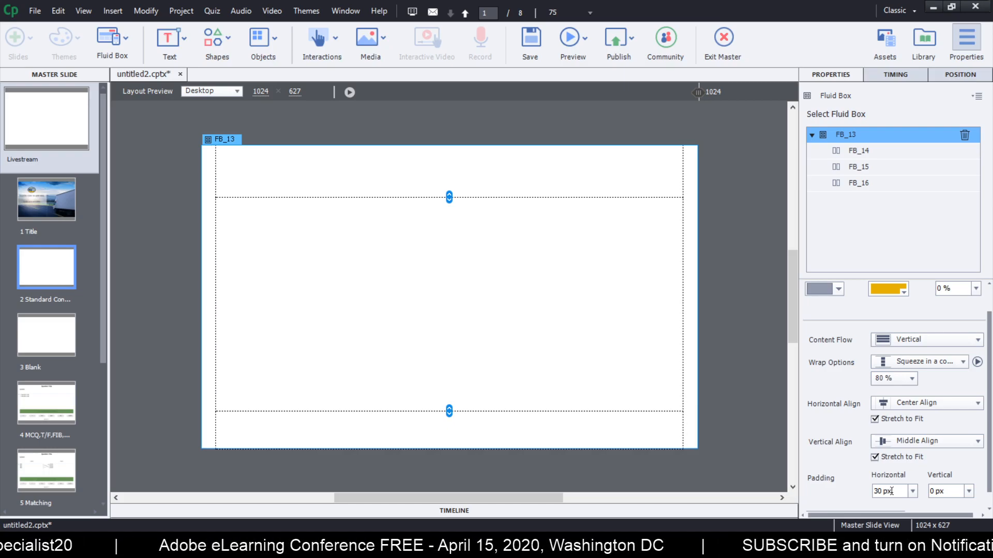
{"action": "scroll", "coordinate": [891, 492], "scroll_direction": "up", "scroll_amount": 9}
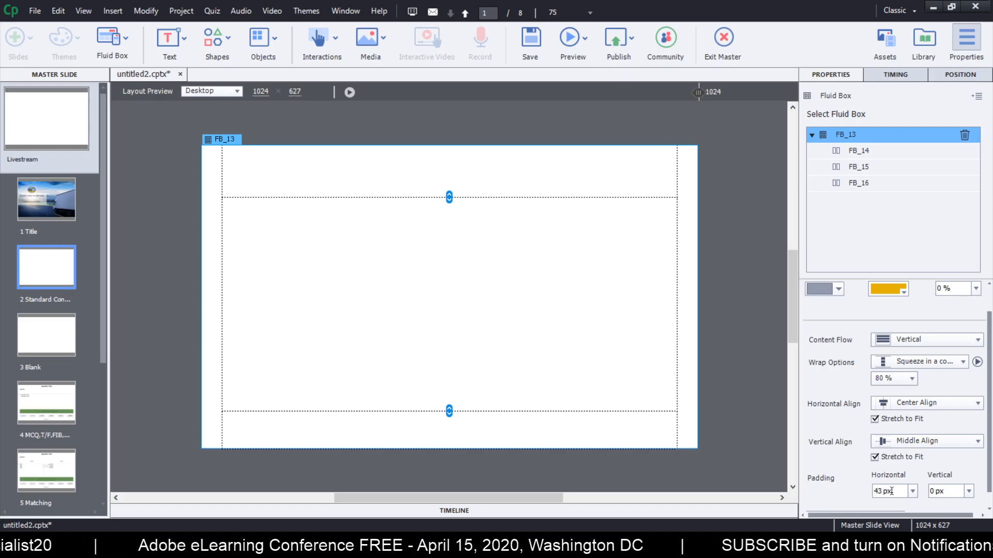
{"action": "scroll", "coordinate": [891, 491], "scroll_direction": "up", "scroll_amount": 3}
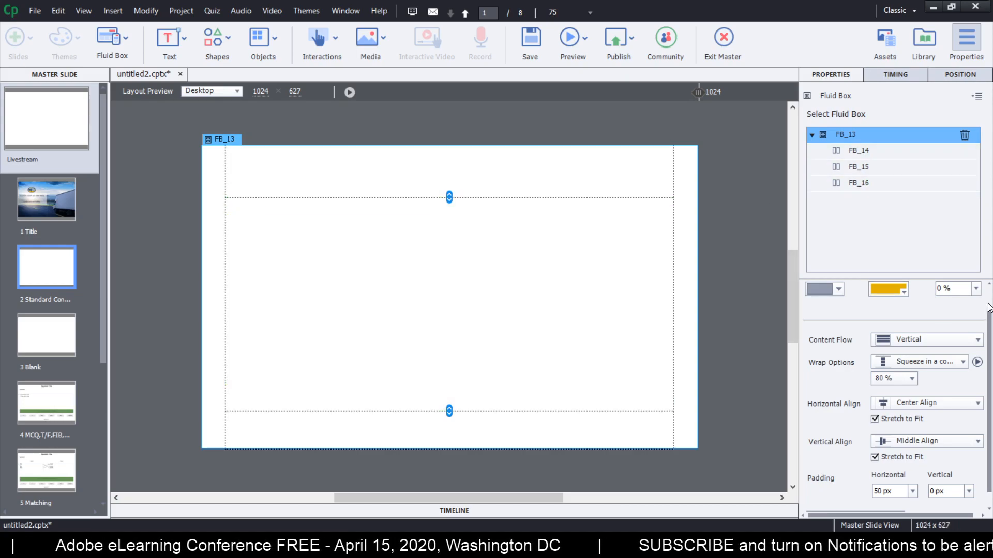
Step: Give the parent fluid box an image fill using Truck Background.jpg from the project library
{"action": "scroll", "coordinate": [974, 312], "scroll_direction": "up", "scroll_amount": 1}
{"action": "left_click", "coordinate": [828, 317]}
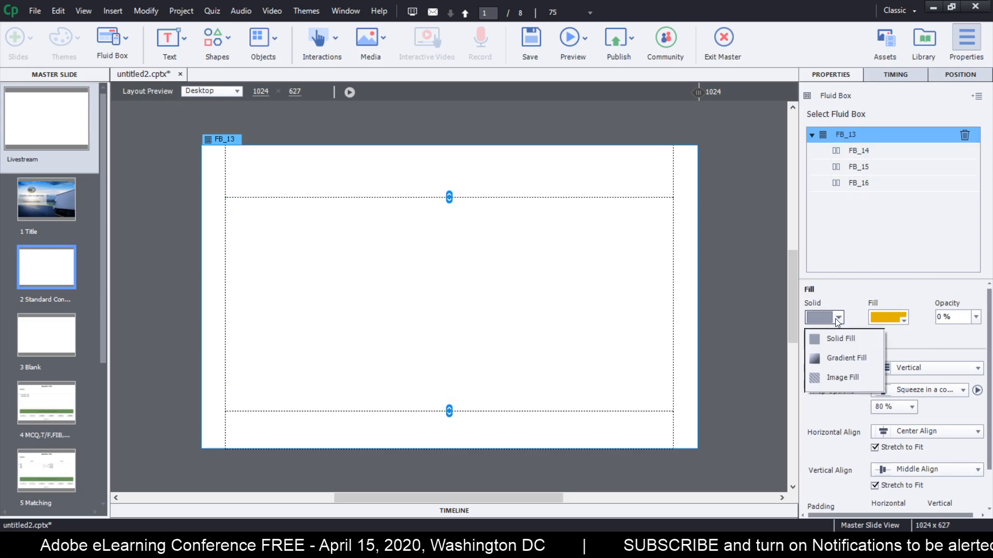
{"action": "left_click", "coordinate": [833, 384]}
{"action": "left_click", "coordinate": [888, 316]}
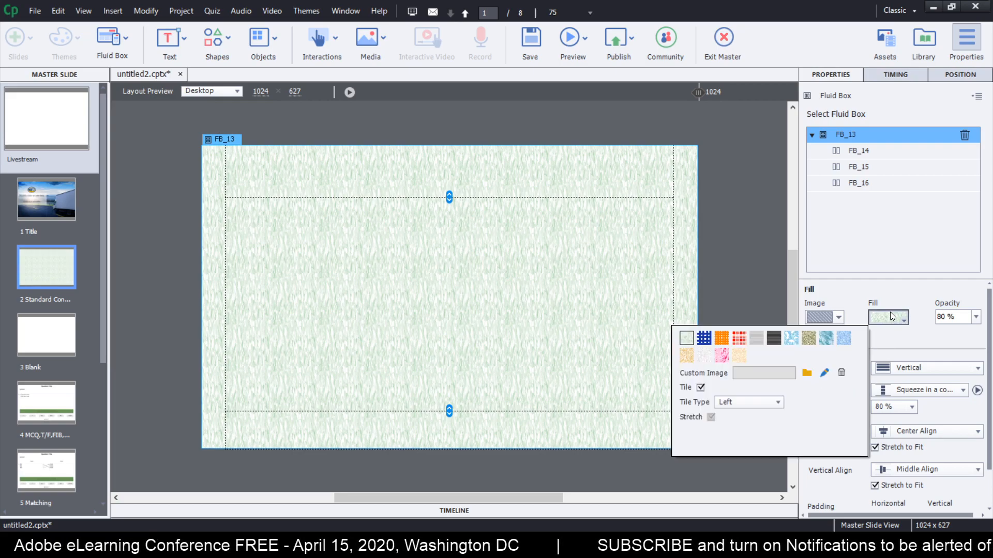
{"action": "left_click", "coordinate": [806, 373]}
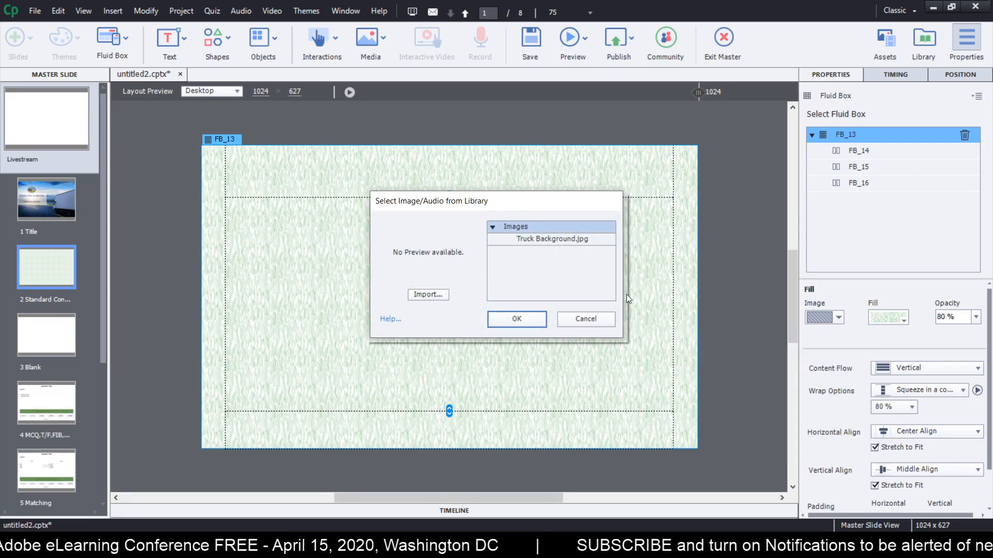
{"action": "left_click", "coordinate": [559, 240]}
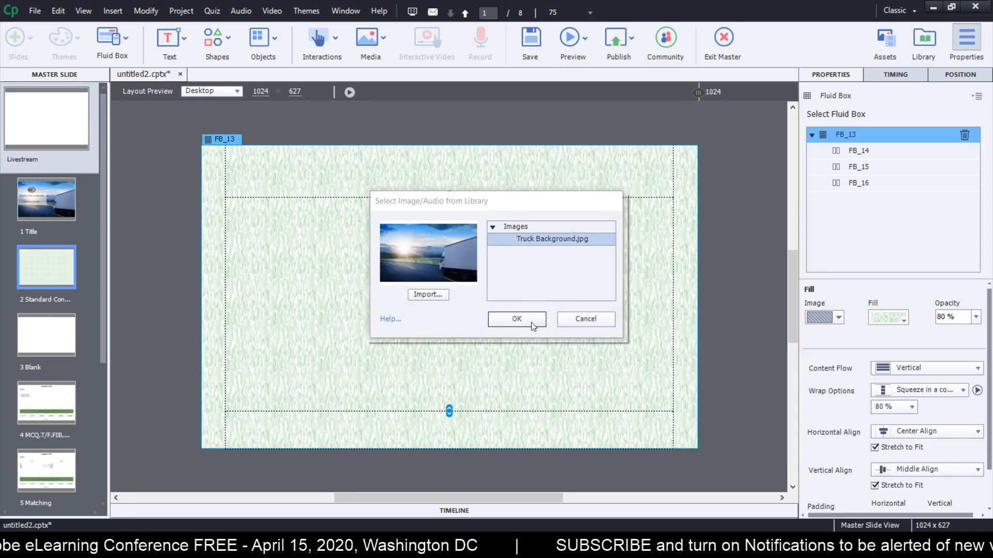
{"action": "left_click", "coordinate": [517, 319]}
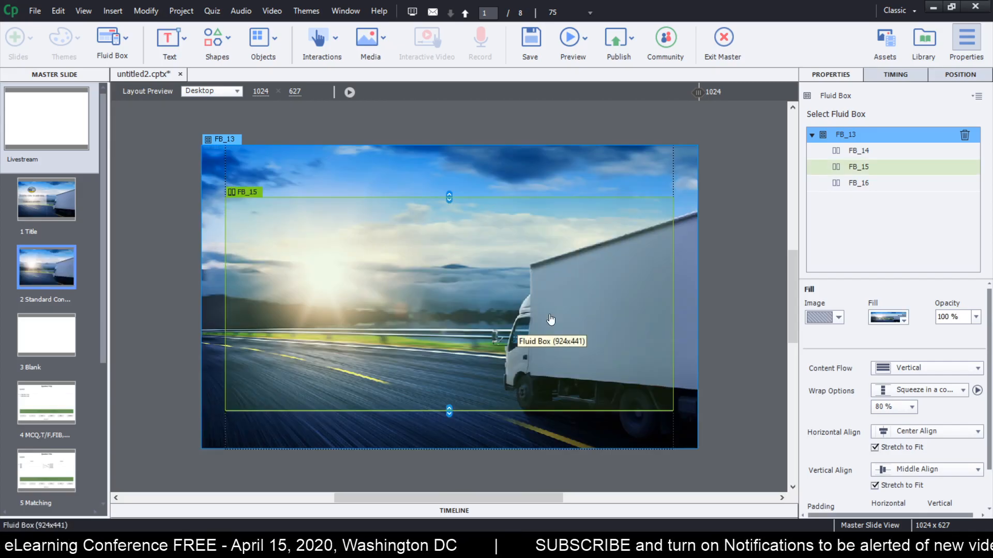
Step: Set the opacity of the parent fluid box's image fill to 20% and deselect the box
{"action": "left_click", "coordinate": [970, 321]}
{"action": "type", "text": "20"}
{"action": "key", "text": "Return"}
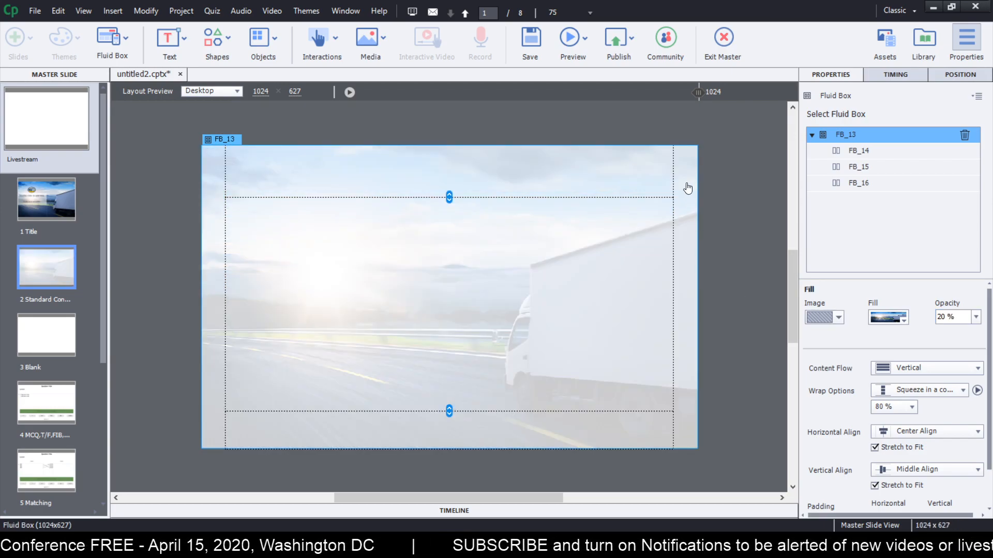
{"action": "left_click", "coordinate": [712, 288]}
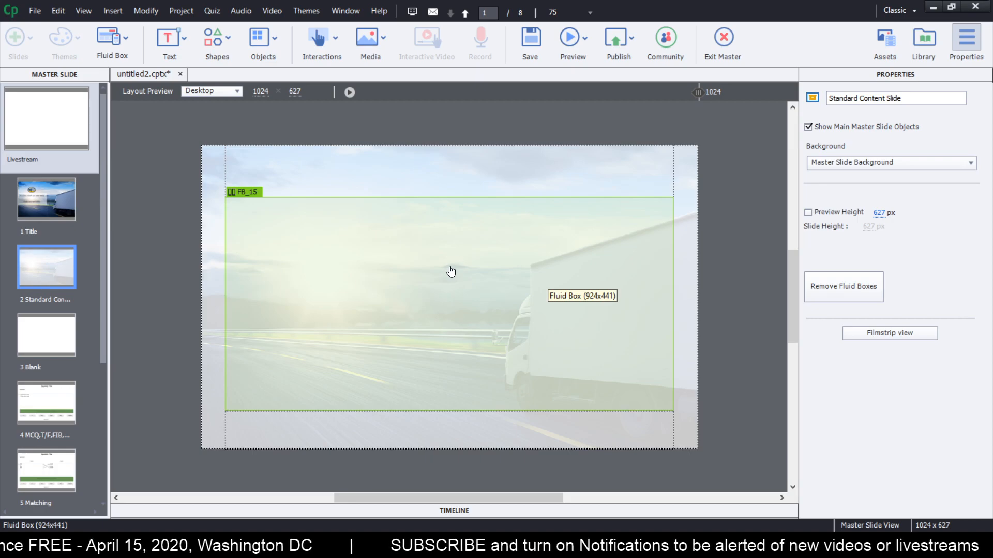
Step: Set the height of the uppermost child fluid box to 10%
{"action": "left_click", "coordinate": [559, 182]}
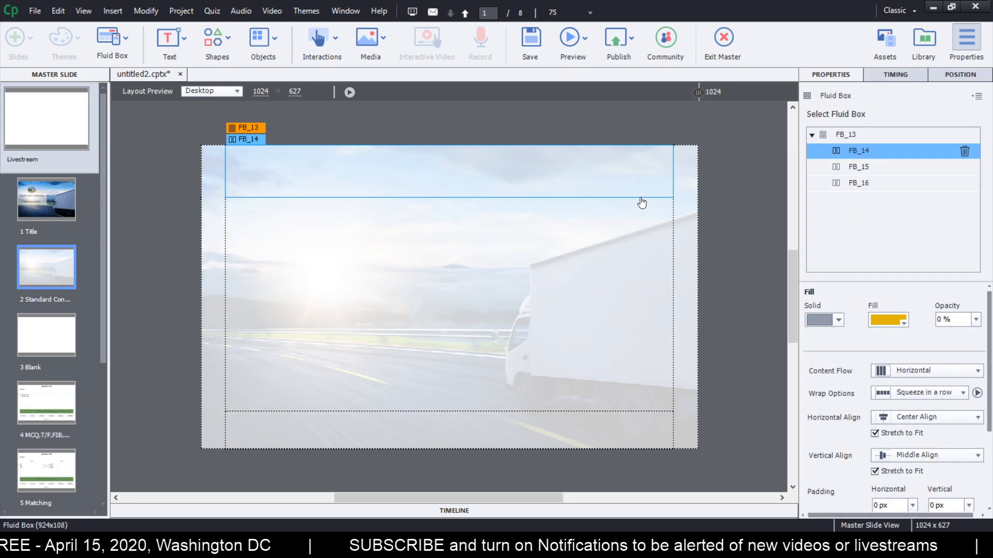
{"action": "left_click", "coordinate": [837, 136]}
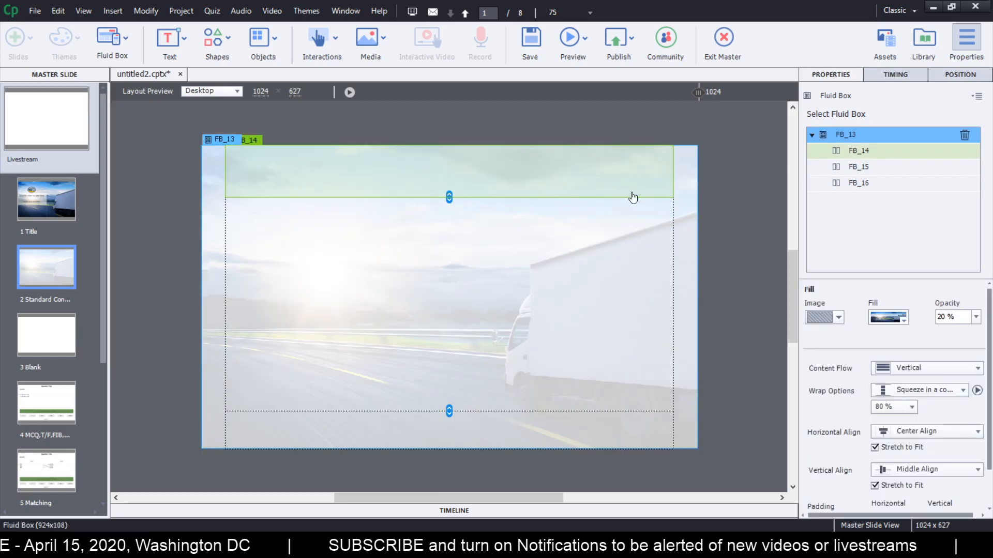
{"action": "left_click", "coordinate": [619, 188]}
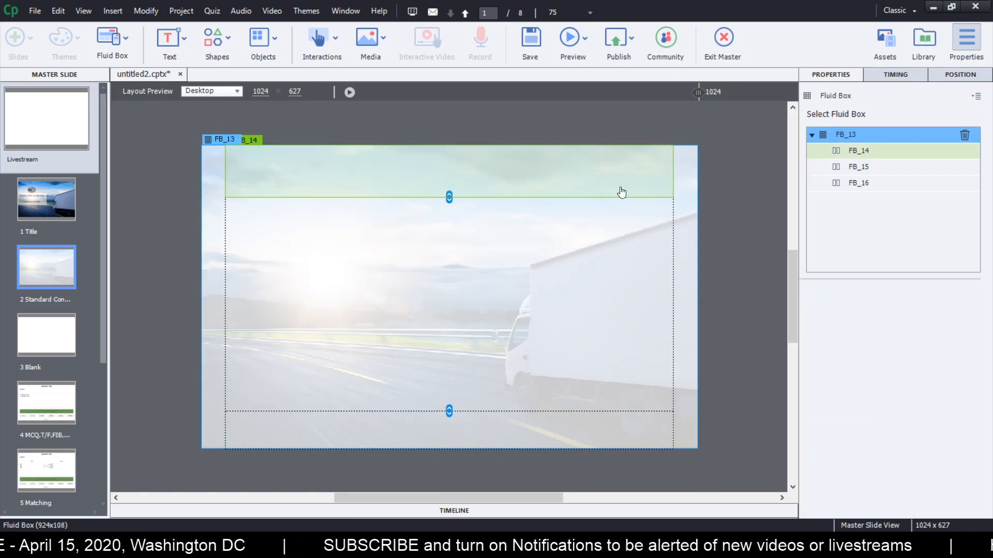
{"action": "left_click", "coordinate": [955, 74]}
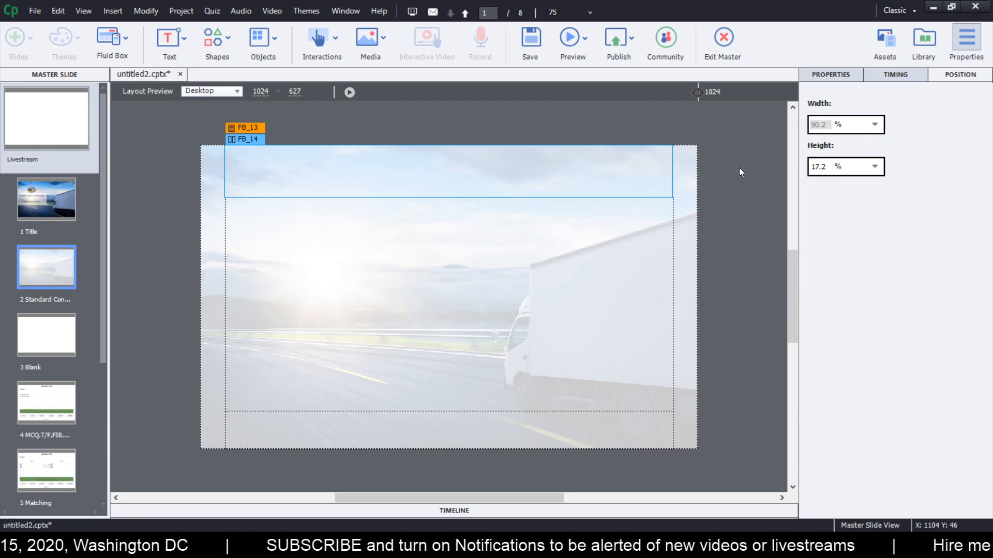
{"action": "left_click", "coordinate": [830, 166]}
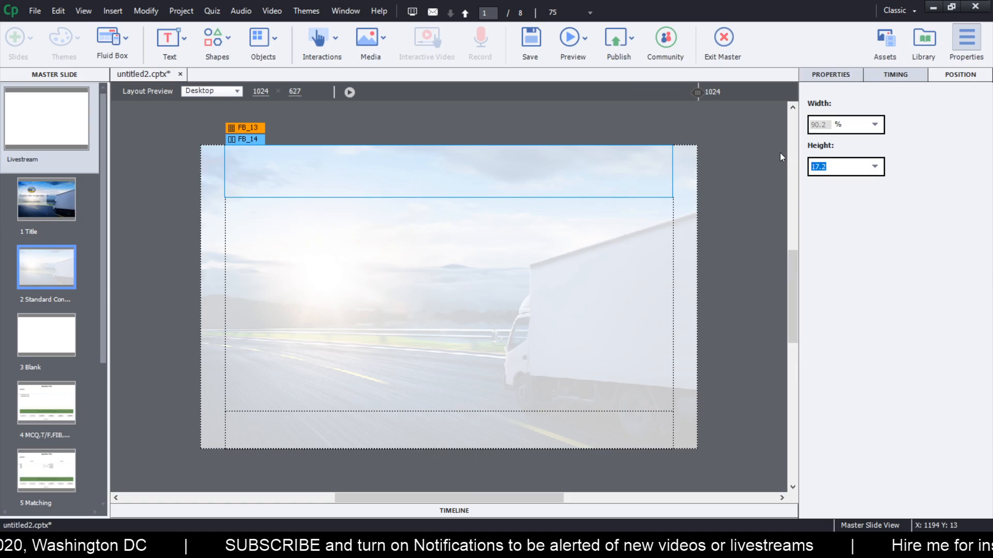
{"action": "type", "text": "10"}
{"action": "key", "text": "Return"}
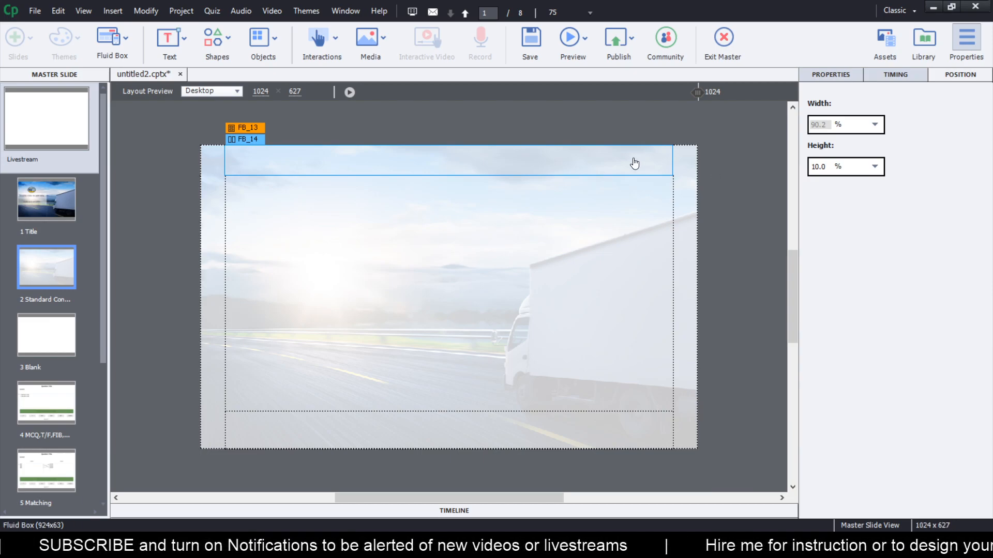
Step: Set the height of the lowest child fluid box to 11%
{"action": "left_click", "coordinate": [644, 426]}
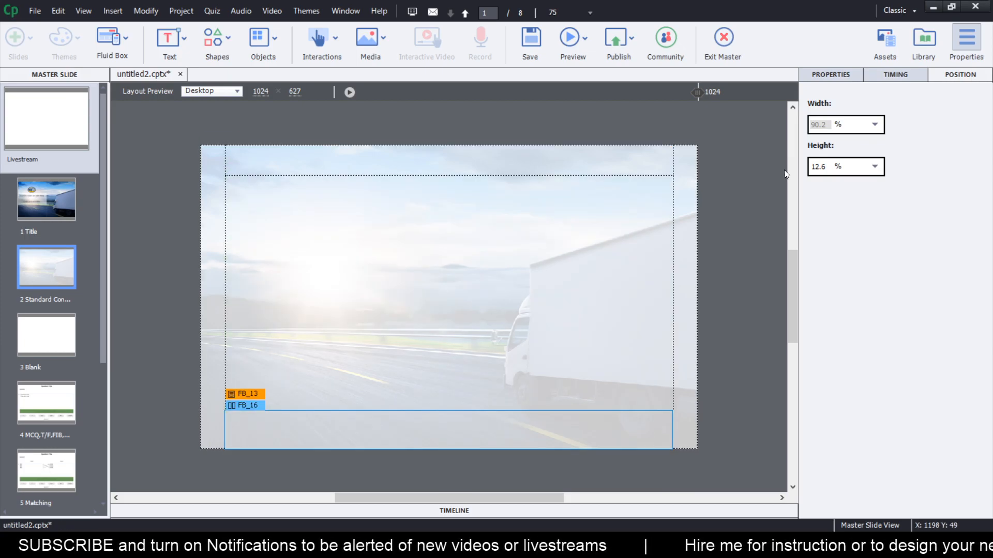
{"action": "left_click", "coordinate": [829, 166]}
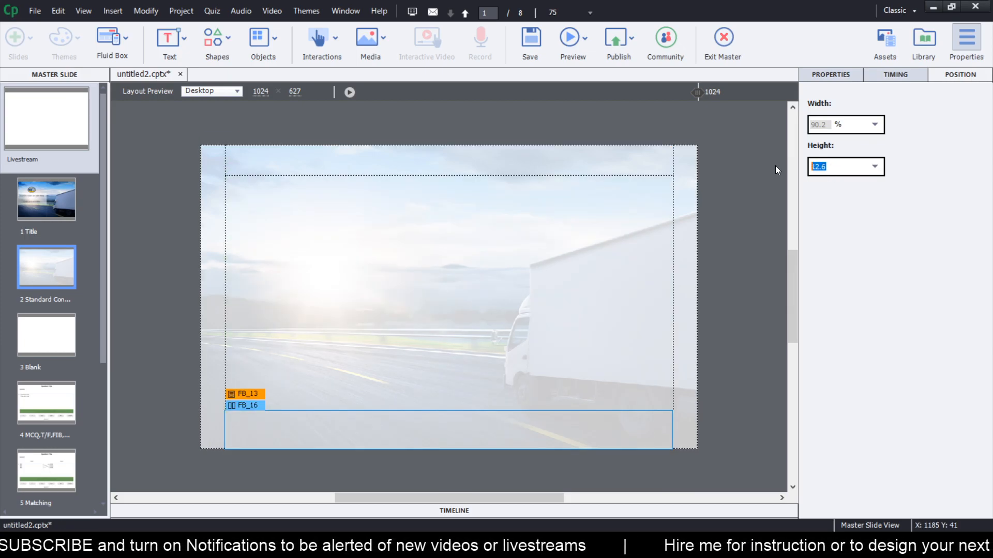
{"action": "type", "text": "11"}
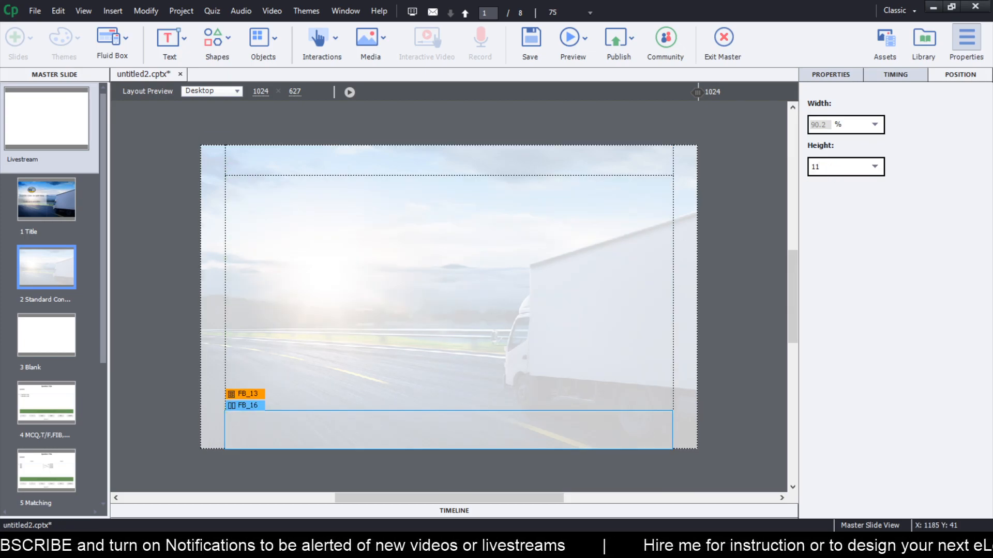
{"action": "key", "text": "Return"}
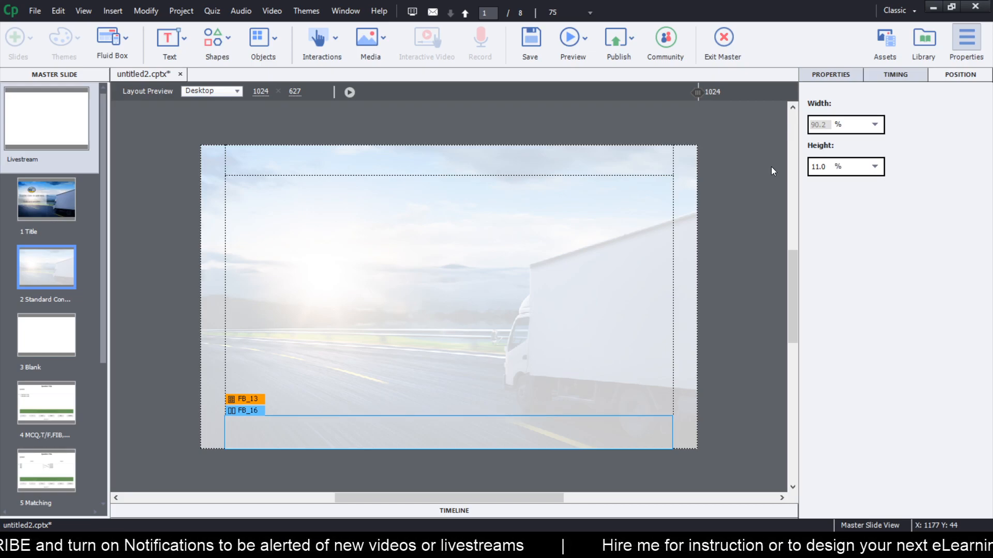
Step: Divide the middle fluid box into two horizontal child fluid boxes
{"action": "left_click", "coordinate": [615, 259]}
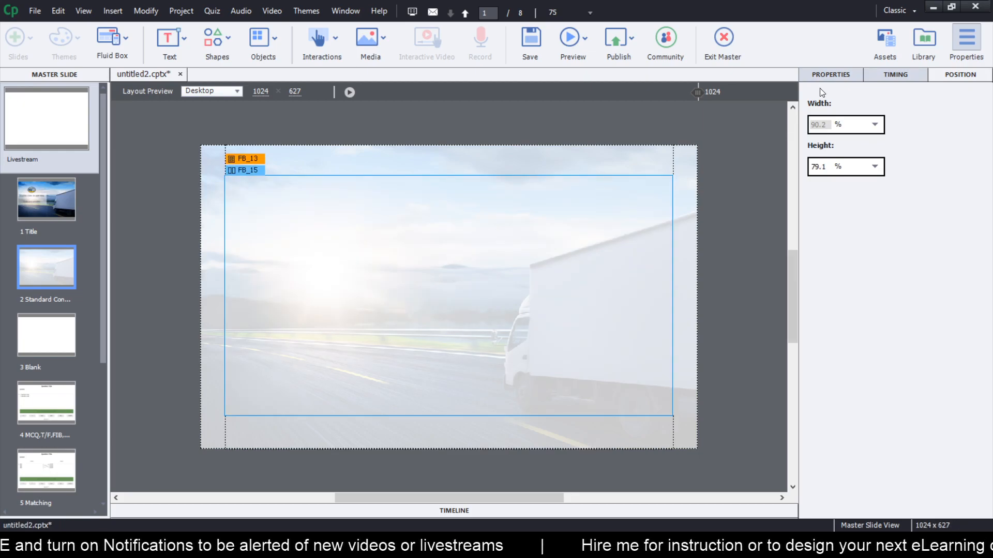
{"action": "left_click", "coordinate": [827, 75]}
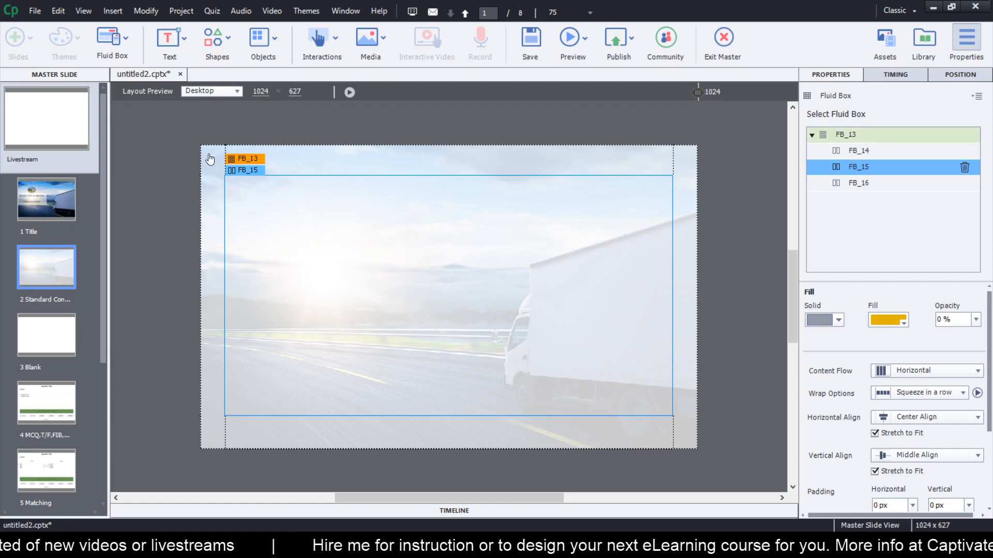
{"action": "left_click", "coordinate": [103, 51]}
{"action": "mouse_move", "coordinate": [114, 74]}
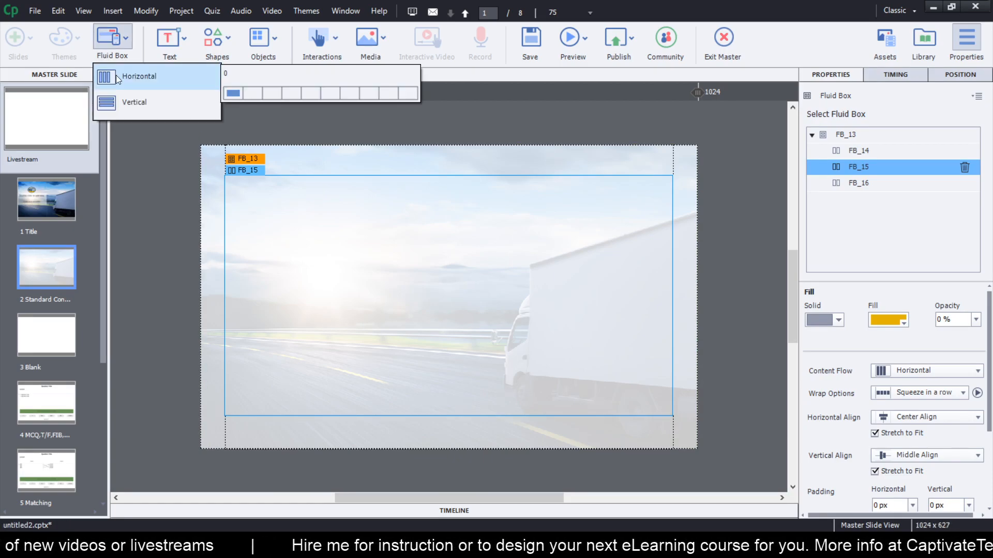
{"action": "left_click", "coordinate": [248, 94]}
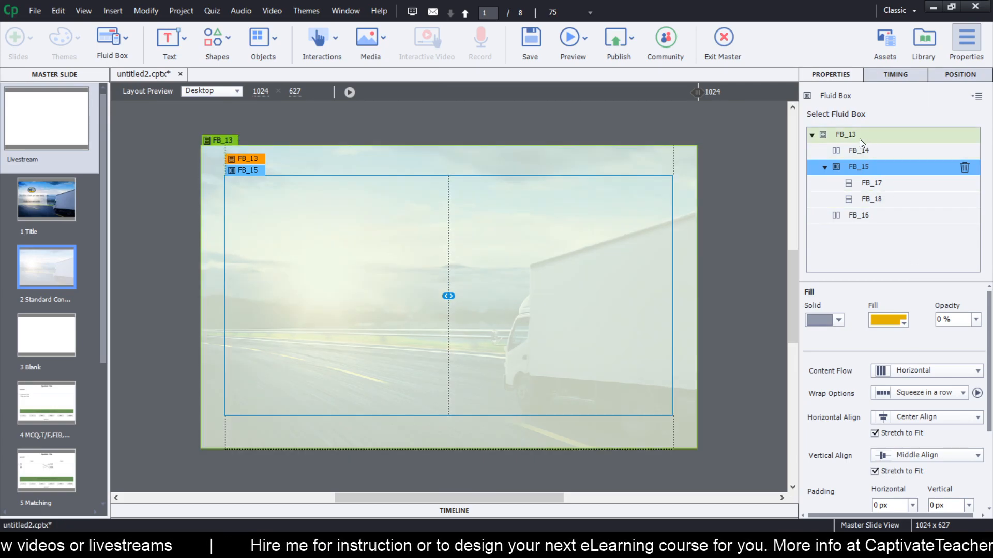
Step: Set the middle fluid box's wrap option to Wrap to next row for its two side-by-side children
{"action": "left_click", "coordinate": [886, 197]}
{"action": "left_click", "coordinate": [885, 185], "text": "ctrl"}
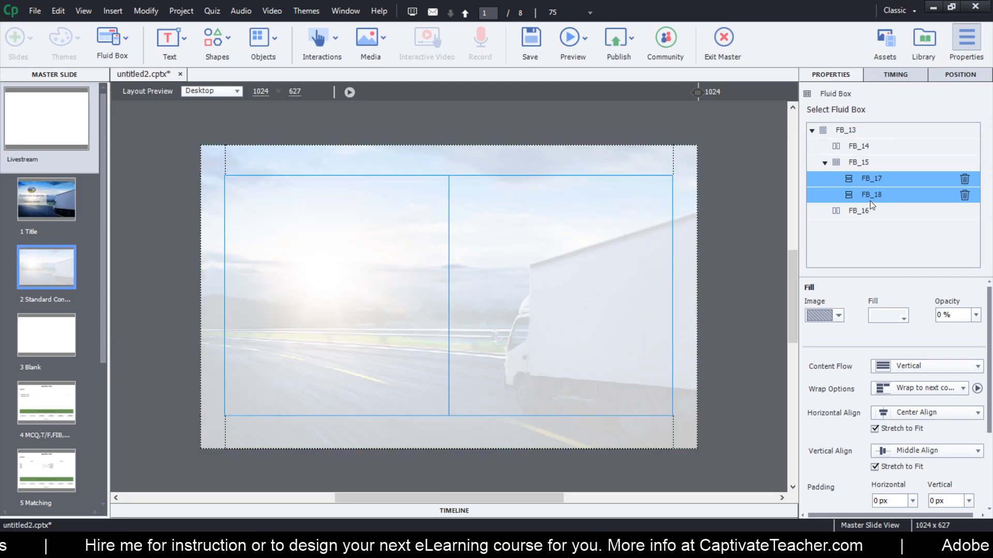
{"action": "left_click", "coordinate": [850, 131]}
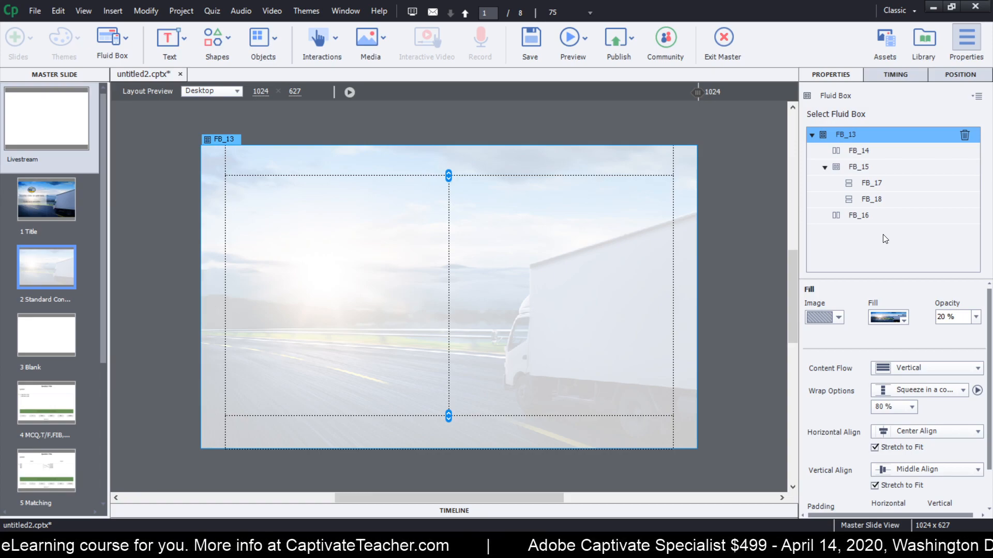
{"action": "left_click", "coordinate": [879, 167]}
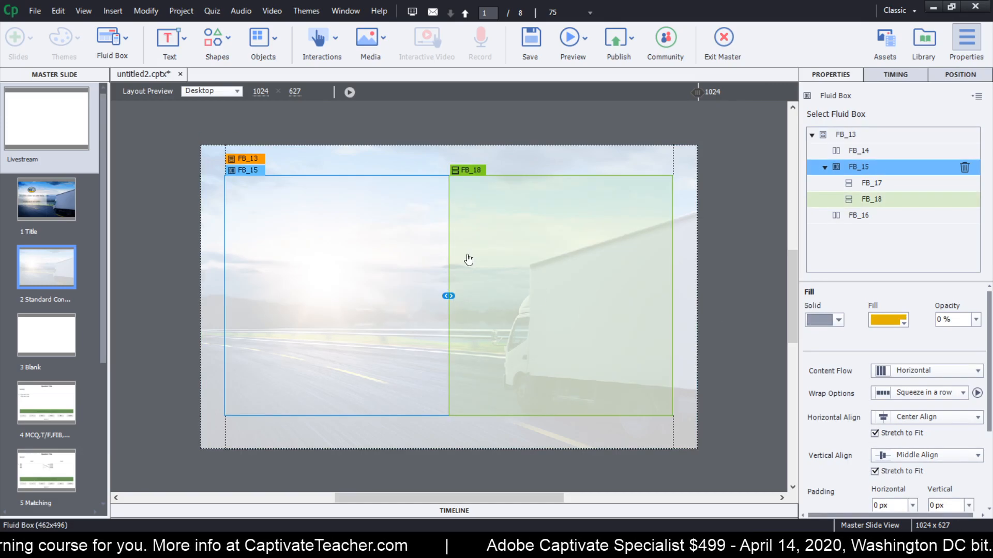
{"action": "left_click", "coordinate": [911, 390]}
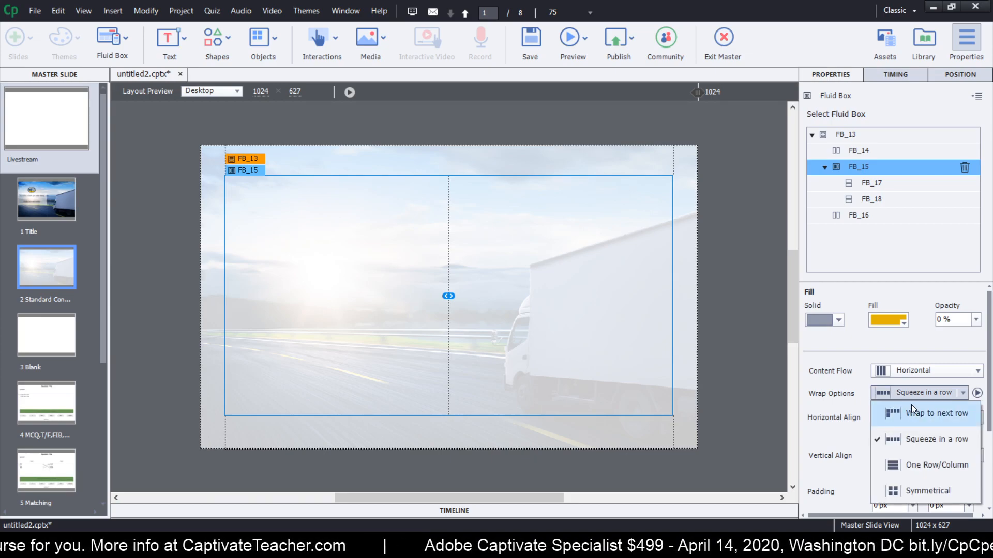
{"action": "left_click", "coordinate": [911, 414]}
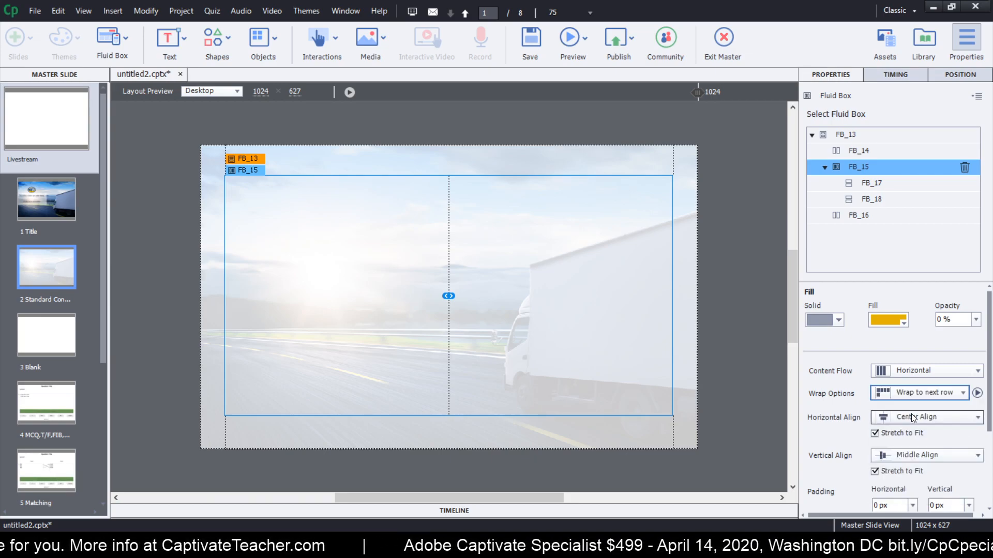
{"action": "left_click", "coordinate": [741, 324]}
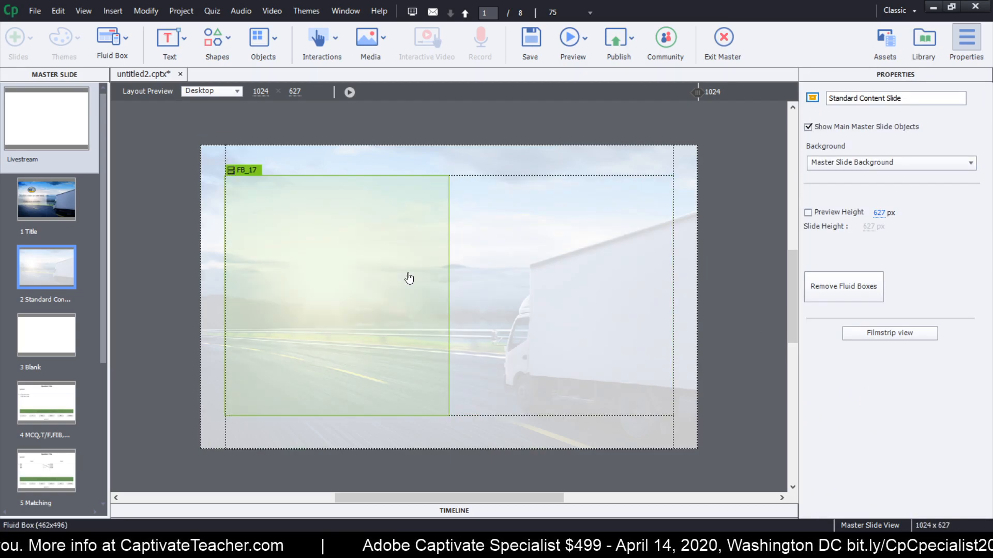
Step: Draw a star shape in the left-hand middle fluid box and turn off its aspect ratio lock
{"action": "left_click", "coordinate": [393, 277]}
{"action": "left_click", "coordinate": [220, 38]}
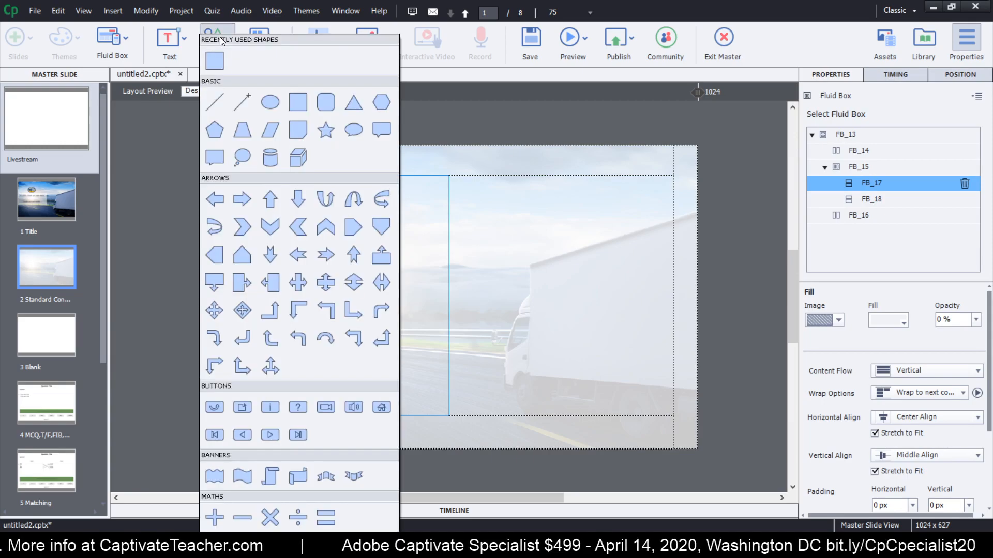
{"action": "left_click", "coordinate": [326, 129]}
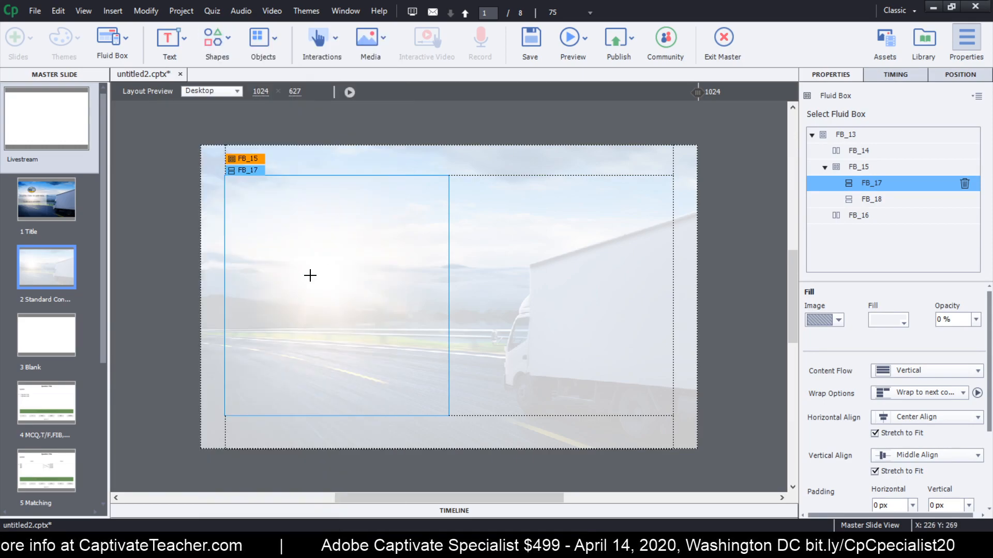
{"action": "left_click_drag", "start_coordinate": [300, 257], "coordinate": [355, 304]}
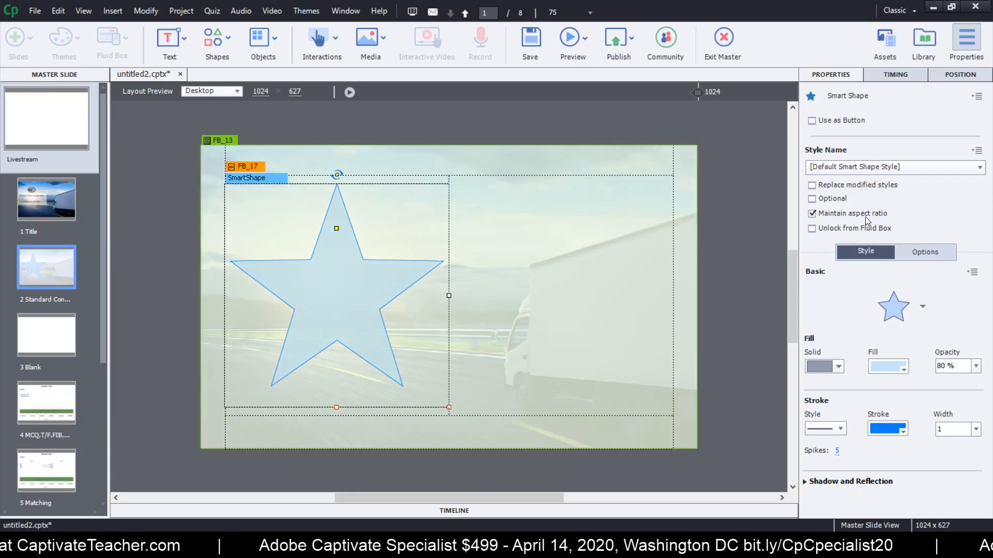
Step: Draw a multiplication-sign shape in the right-hand middle fluid box and turn off its aspect ratio lock
{"action": "left_click", "coordinate": [548, 318]}
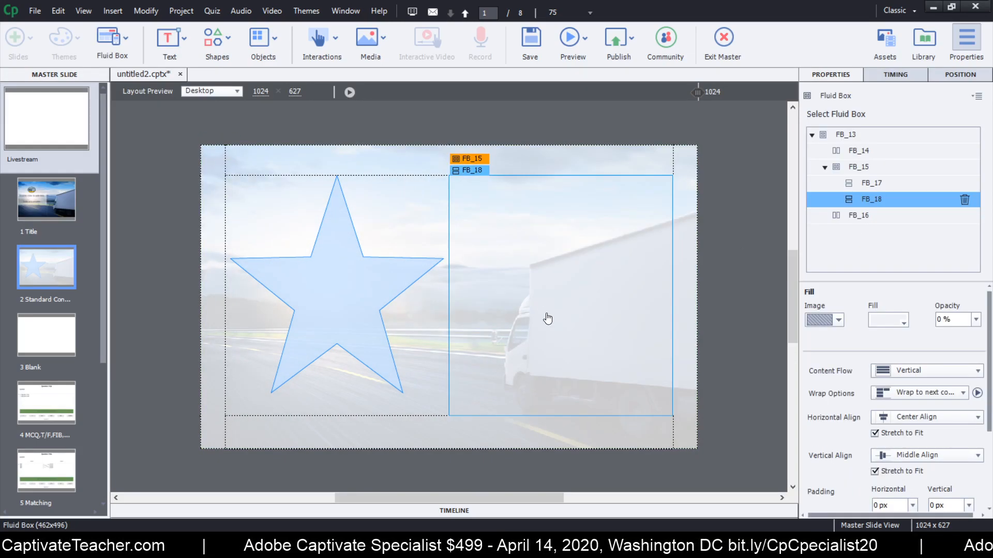
{"action": "left_click", "coordinate": [219, 32]}
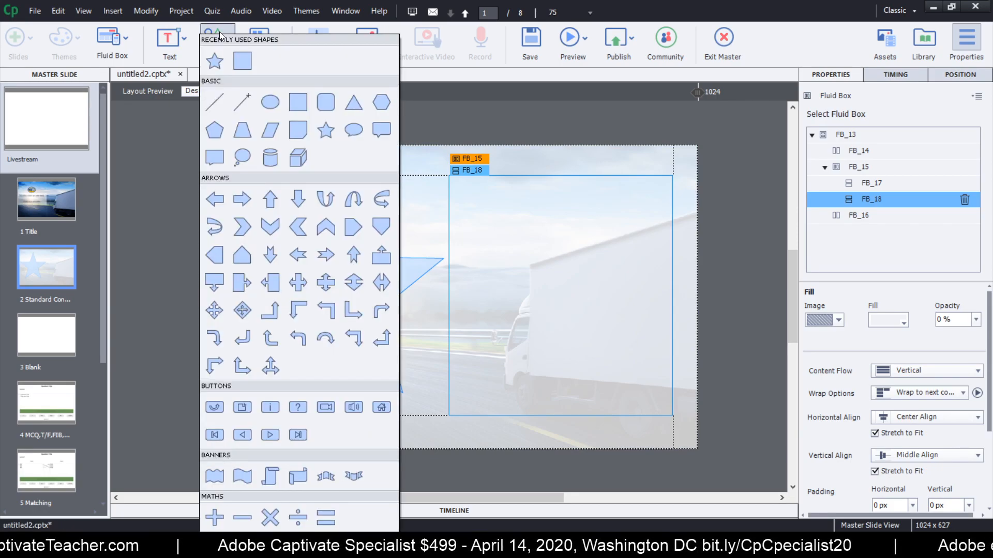
{"action": "left_click", "coordinate": [270, 518]}
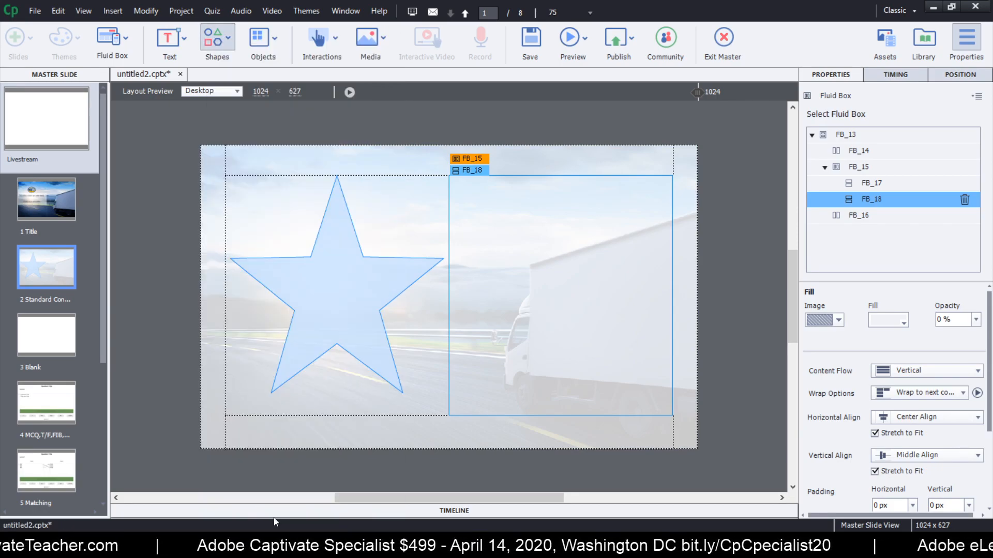
{"action": "mouse_move", "coordinate": [487, 216]}
{"action": "left_mouse_down"}
{"action": "mouse_move", "coordinate": [574, 335]}
{"action": "mouse_move", "coordinate": [605, 414]}
{"action": "left_mouse_up"}
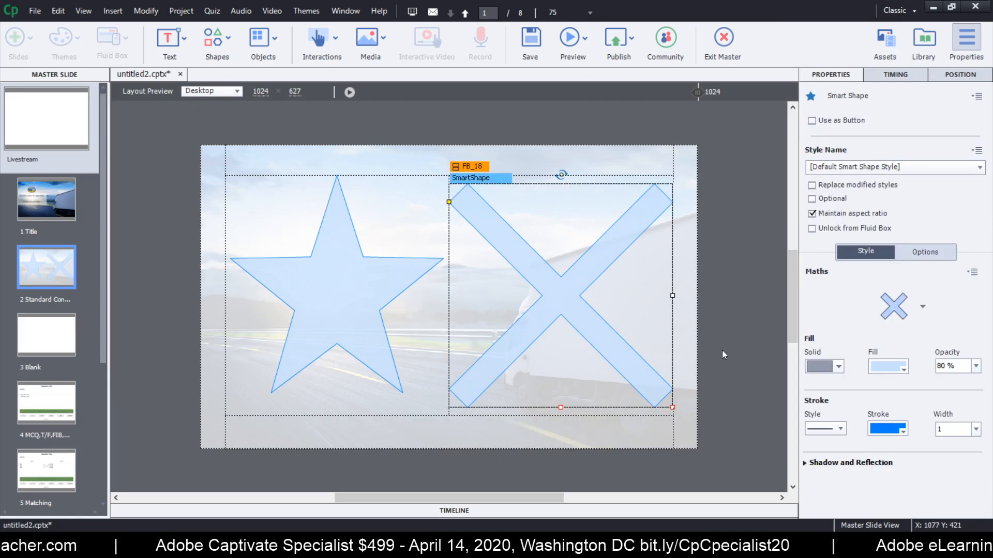
{"action": "left_click", "coordinate": [812, 214]}
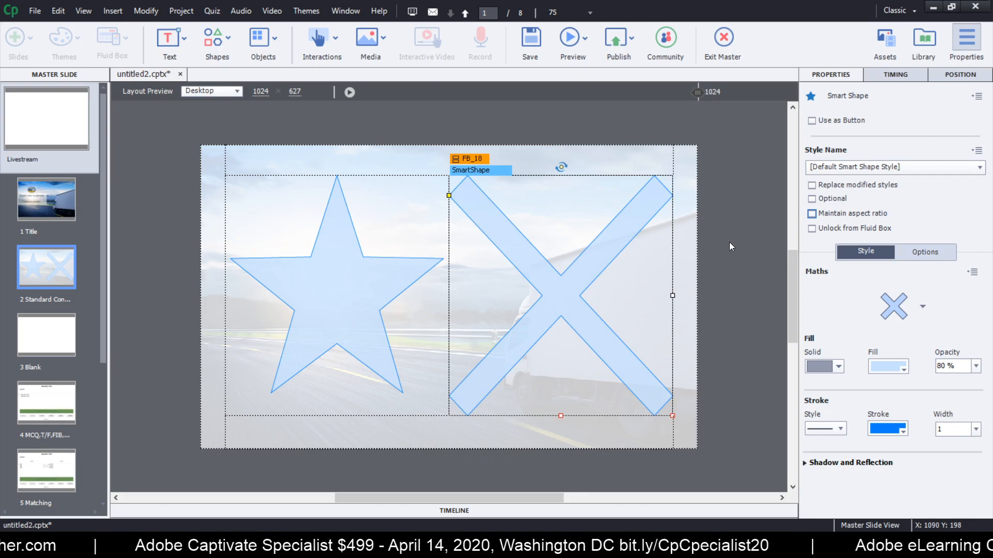
{"action": "left_click", "coordinate": [729, 242]}
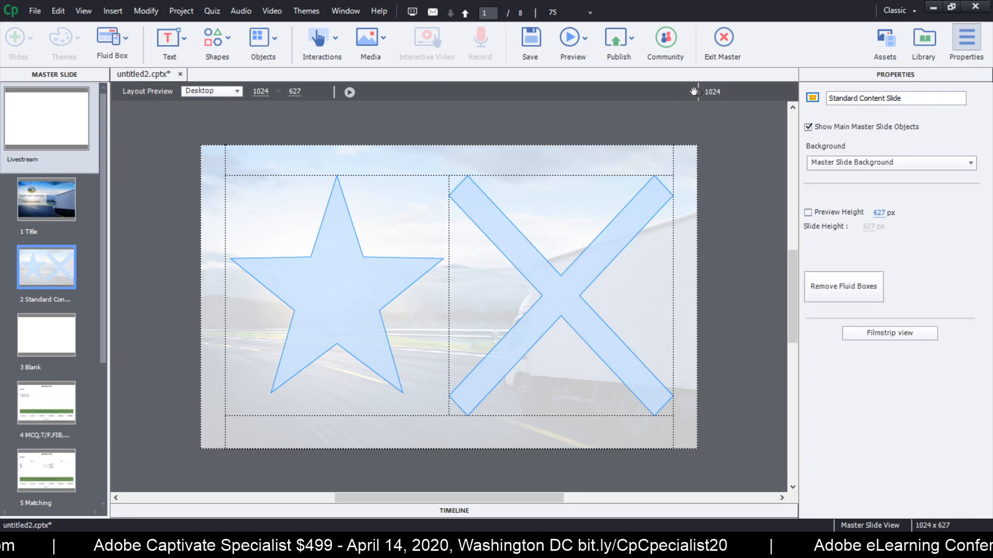
Step: Test how the two shapes wrap by narrowing the layout preview to about 321 px and widening it back to about 1012 px
{"action": "left_click_drag", "start_coordinate": [696, 92], "coordinate": [663, 92]}
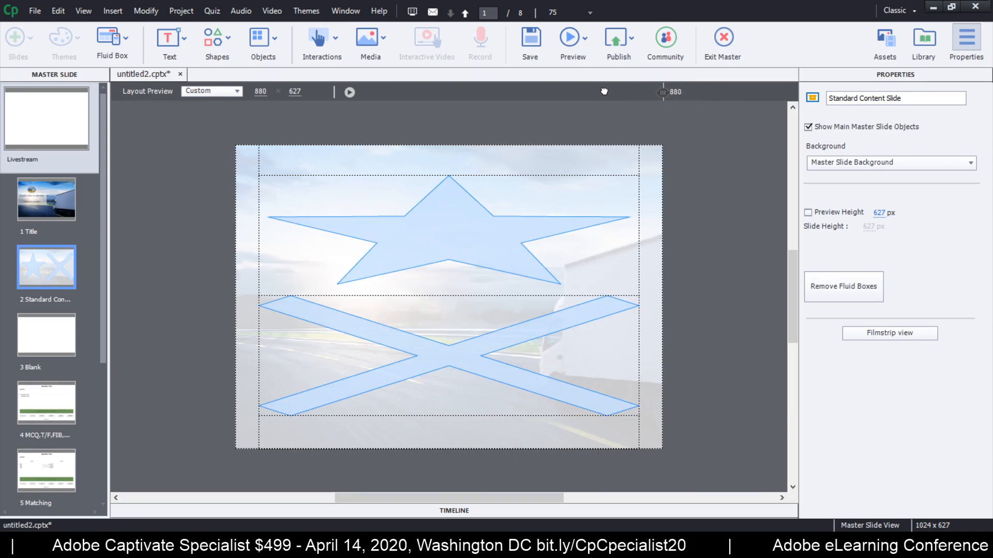
{"action": "left_click_drag", "start_coordinate": [604, 92], "coordinate": [240, 71]}
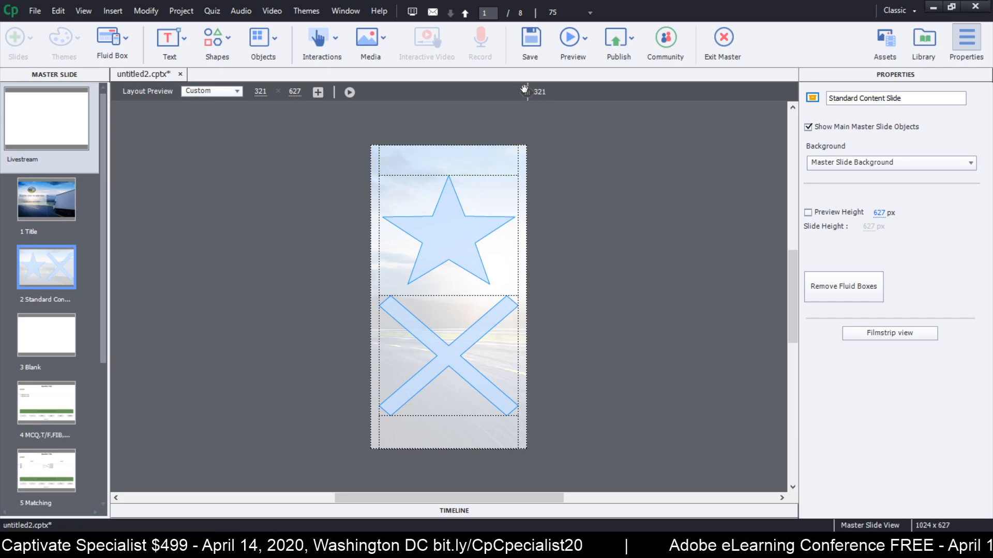
{"action": "left_click_drag", "start_coordinate": [527, 92], "coordinate": [695, 92]}
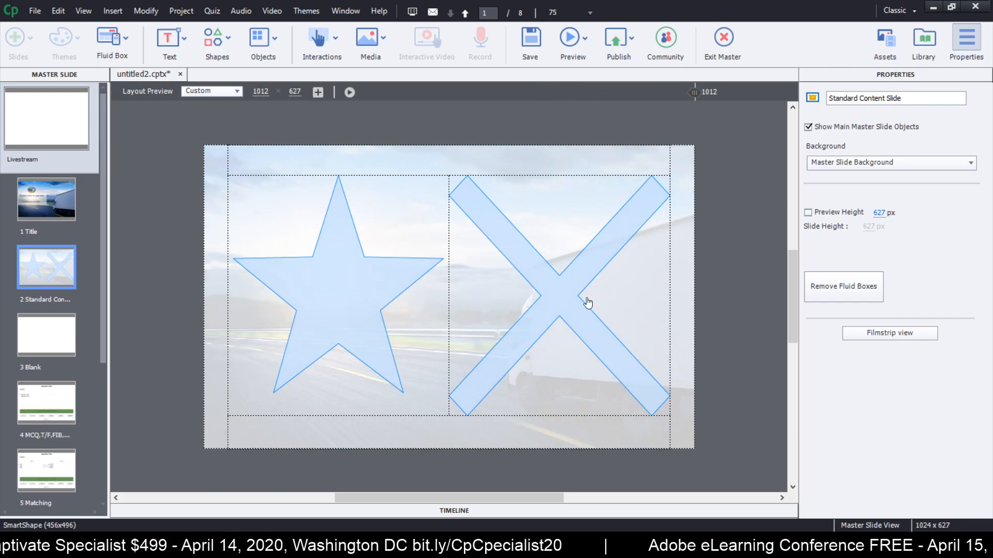
Step: Delete the multiplication-sign shape and the star shape from the middle fluid boxes
{"action": "left_click", "coordinate": [570, 303]}
{"action": "key", "text": "Delete"}
{"action": "left_click", "coordinate": [515, 292]}
{"action": "left_click", "coordinate": [347, 307]}
{"action": "key", "text": "Delete"}
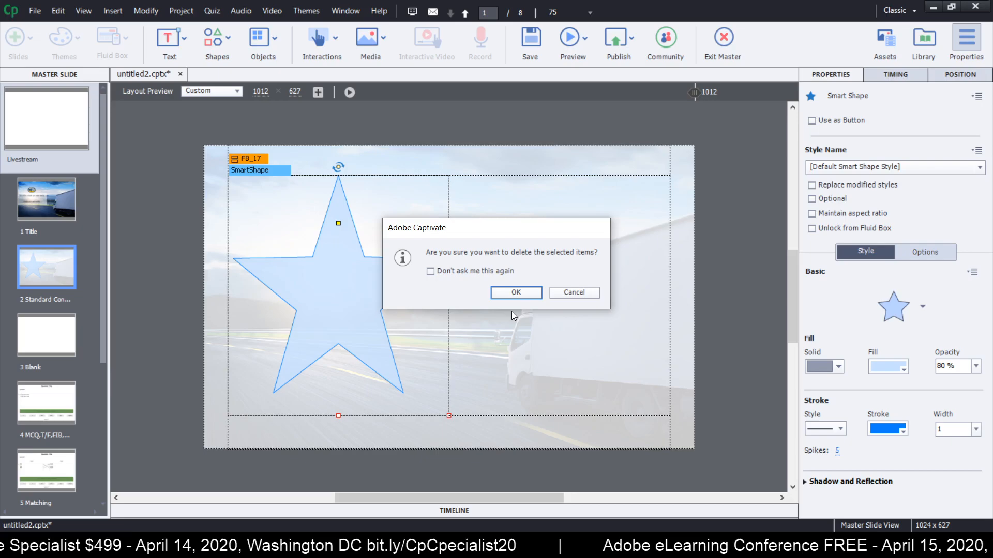
{"action": "left_click", "coordinate": [512, 293]}
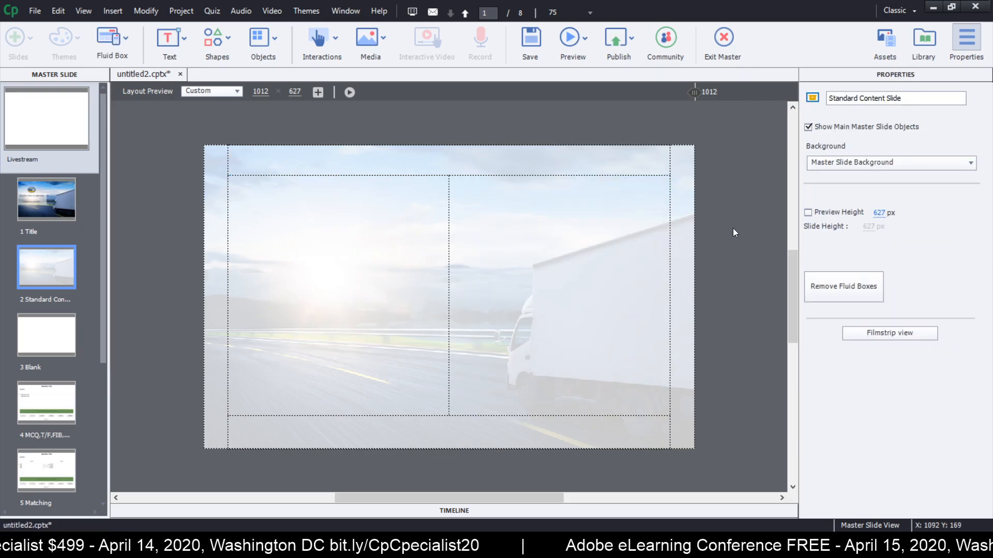
Step: Insert a Title placeholder in the uppermost child fluid box
{"action": "left_click", "coordinate": [555, 163]}
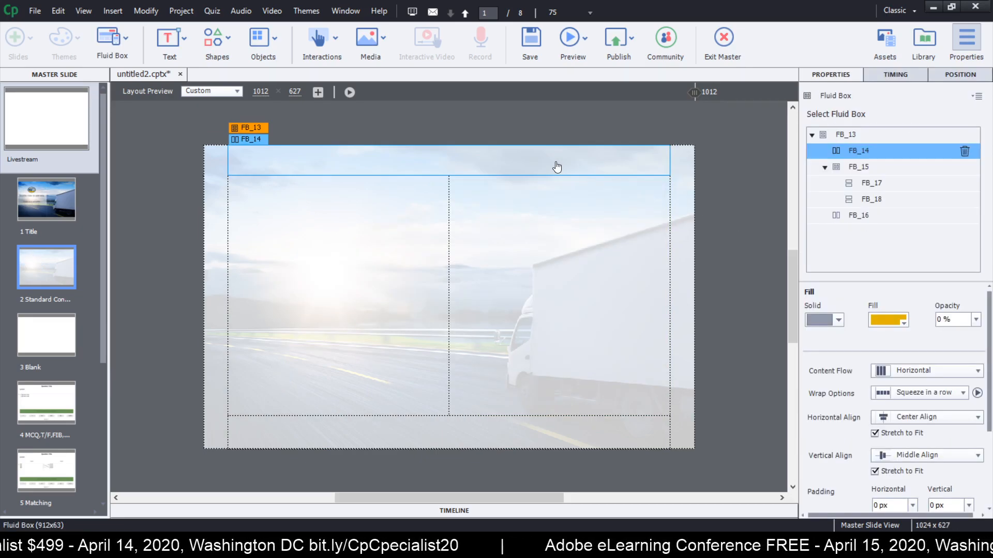
{"action": "left_click", "coordinate": [115, 12]}
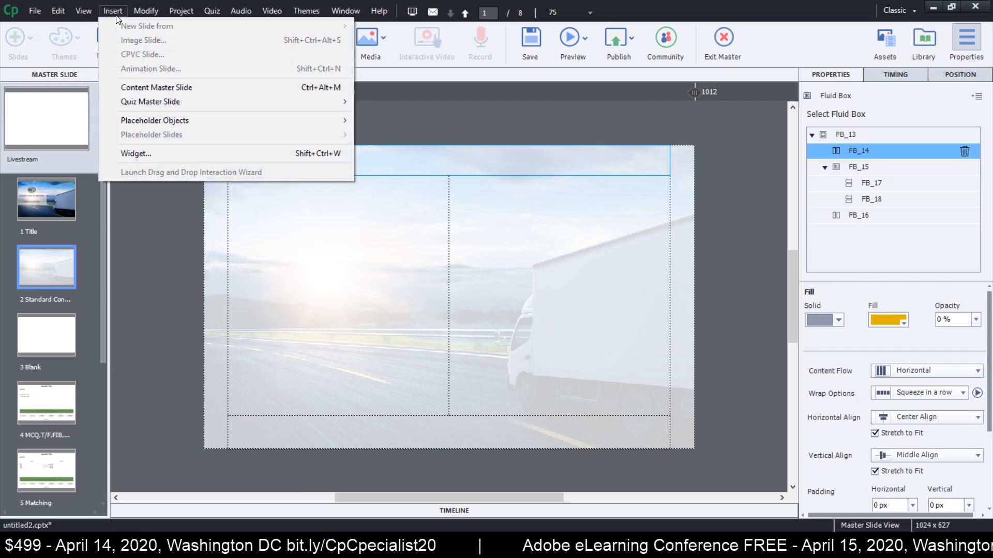
{"action": "mouse_move", "coordinate": [330, 119]}
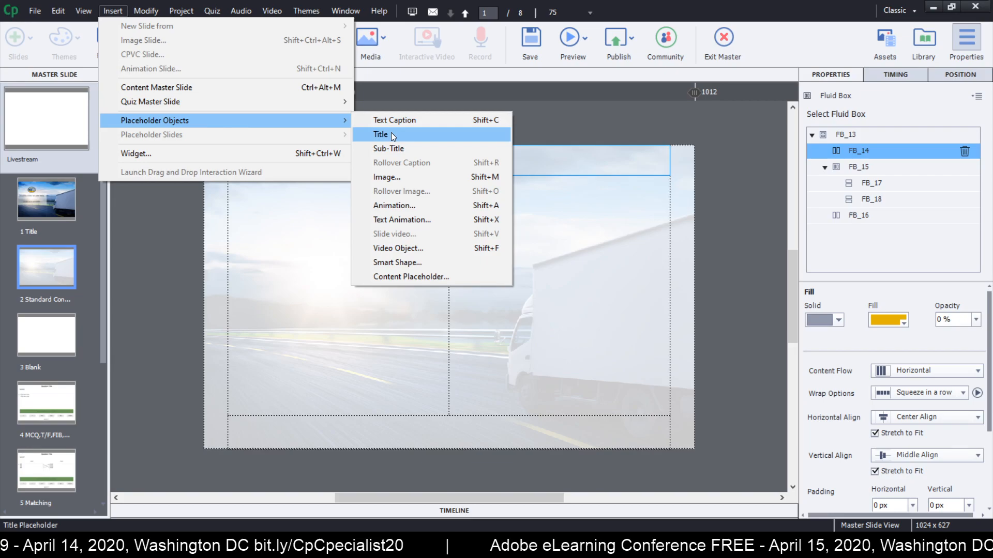
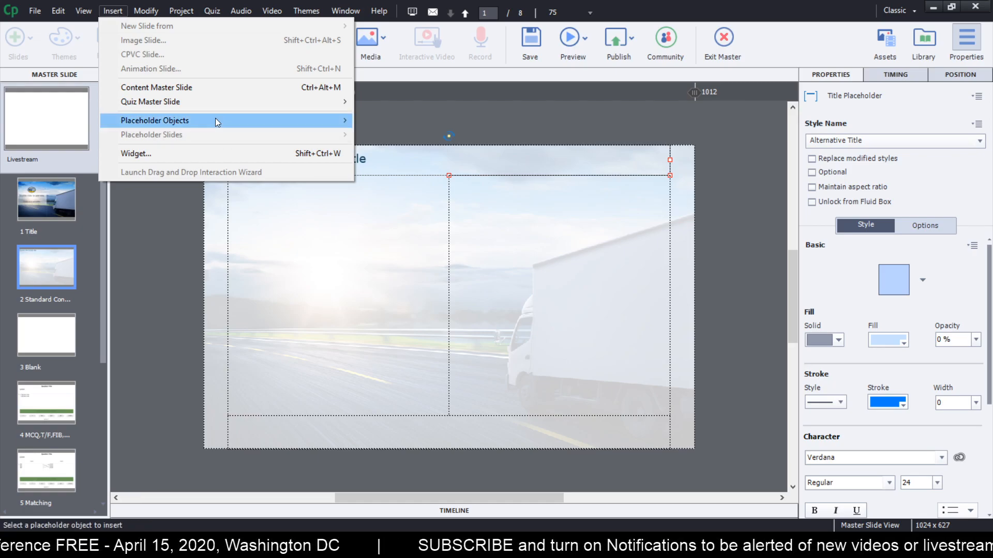
Step: Insert a Text Caption placeholder and move it into the right-hand middle fluid box
{"action": "mouse_move", "coordinate": [216, 121]}
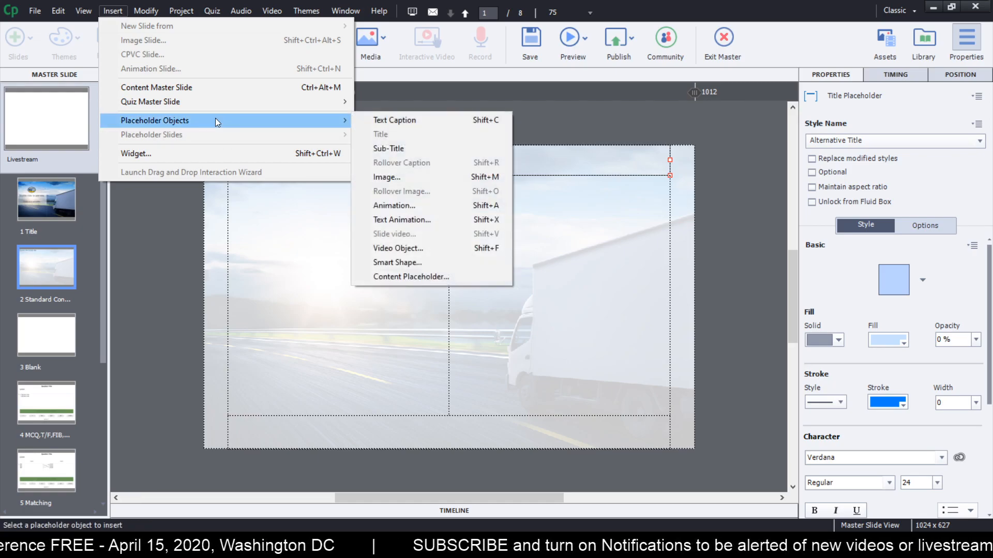
{"action": "left_click", "coordinate": [404, 126]}
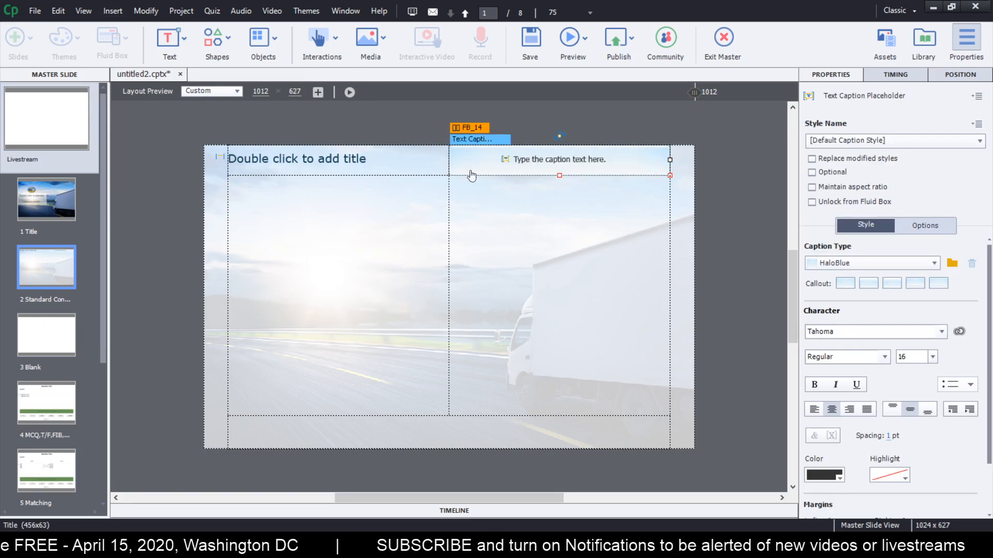
{"action": "left_click_drag", "start_coordinate": [573, 160], "coordinate": [575, 223]}
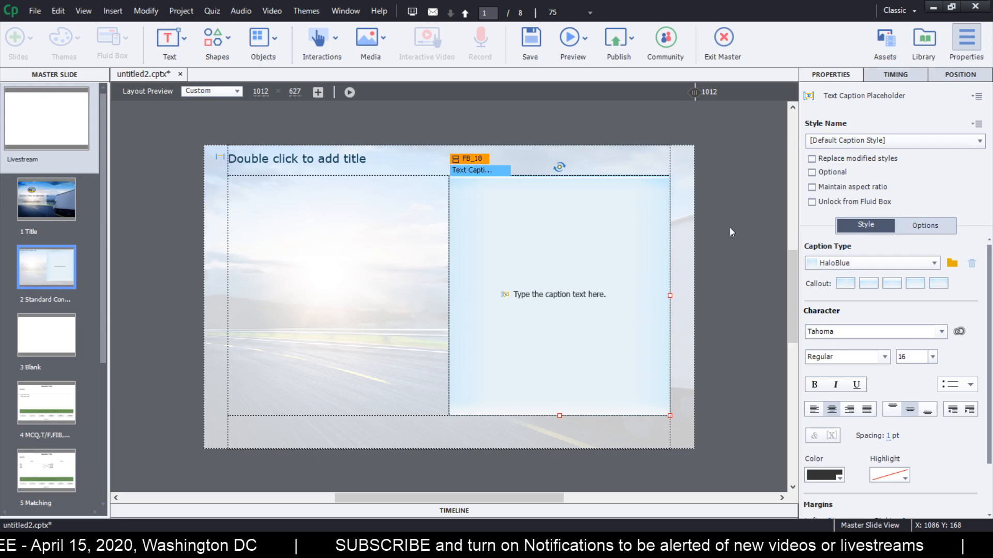
Step: Set the text caption placeholder's caption type to transparent and its font to Verdana
{"action": "left_click", "coordinate": [882, 263]}
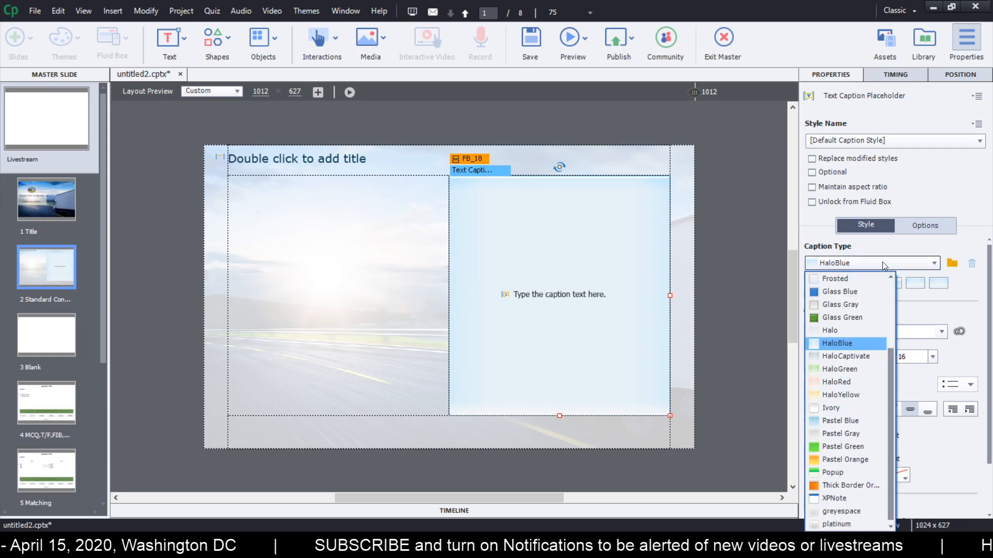
{"action": "scroll", "coordinate": [892, 297], "scroll_direction": "up", "scroll_amount": 3}
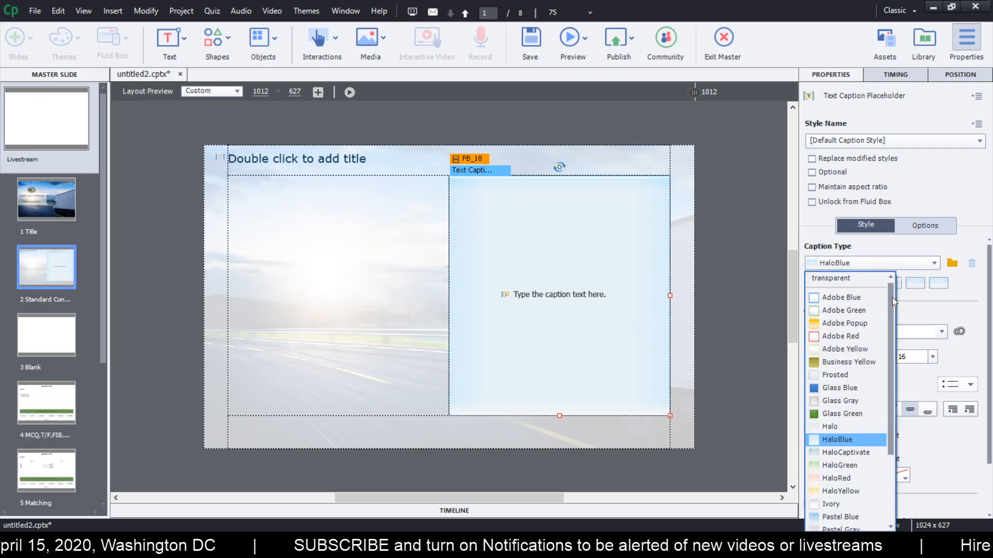
{"action": "left_click", "coordinate": [848, 280]}
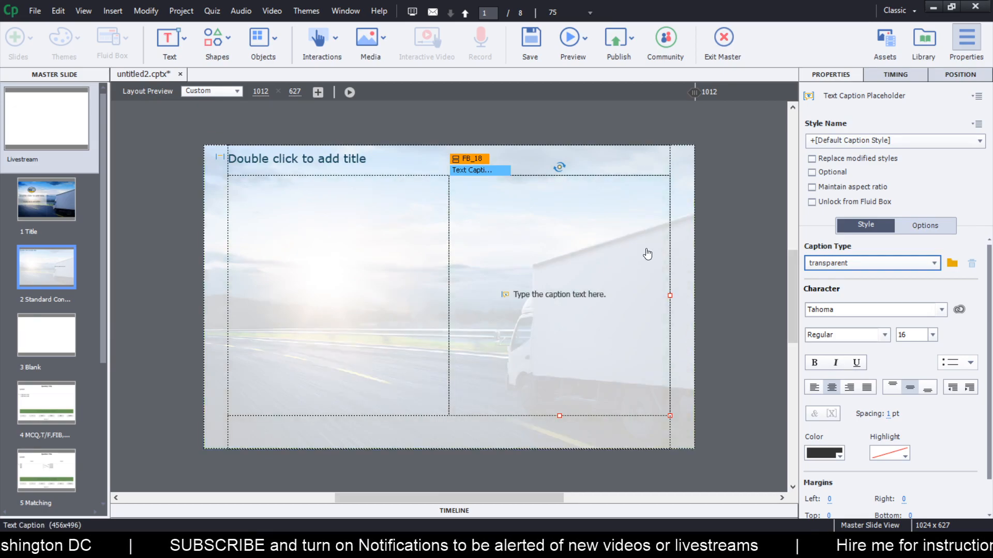
{"action": "left_click", "coordinate": [844, 313]}
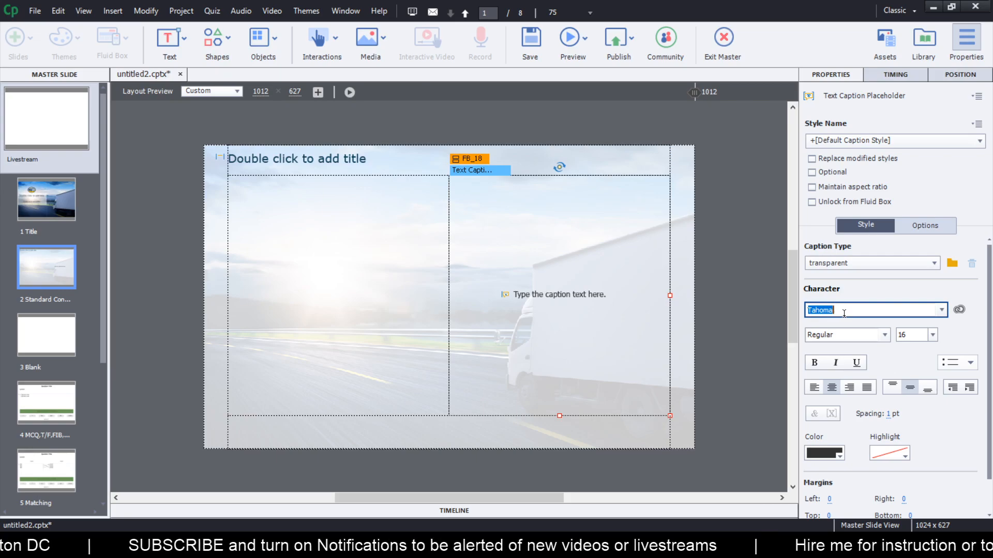
{"action": "type", "text": "Verdana"}
{"action": "key", "text": "Tab"}
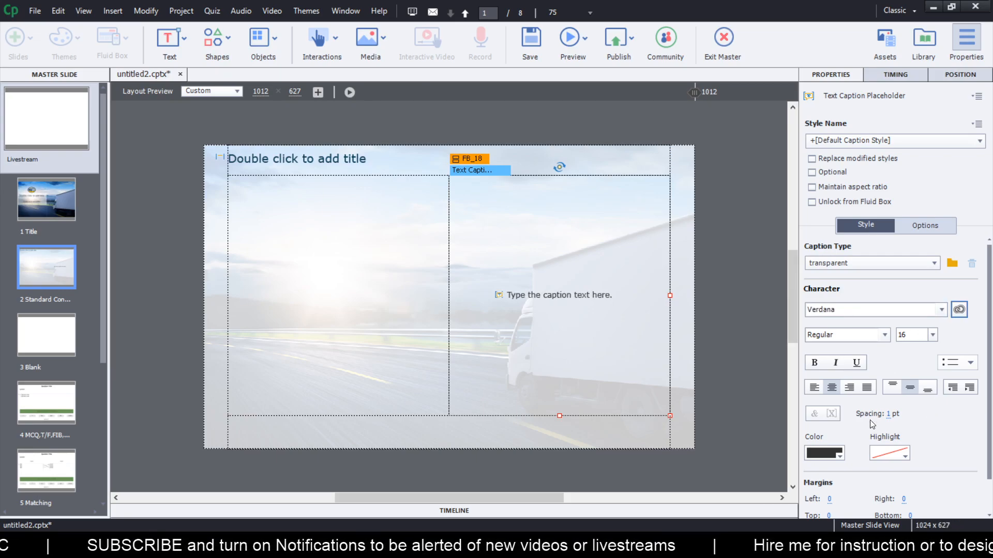
Step: Align the caption placeholder's text to the top left and set its line spacing to 1.3 pt
{"action": "left_click", "coordinate": [893, 387]}
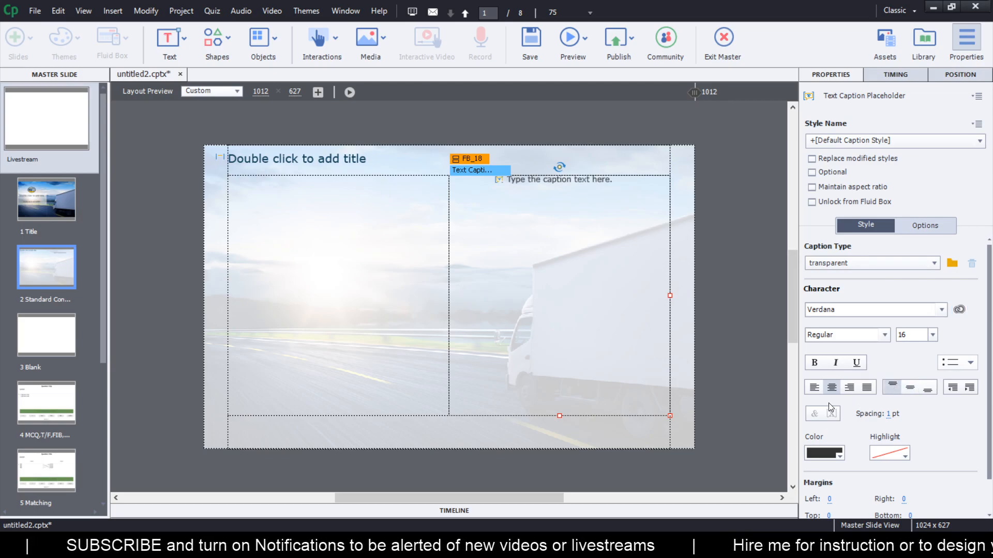
{"action": "left_click", "coordinate": [814, 387]}
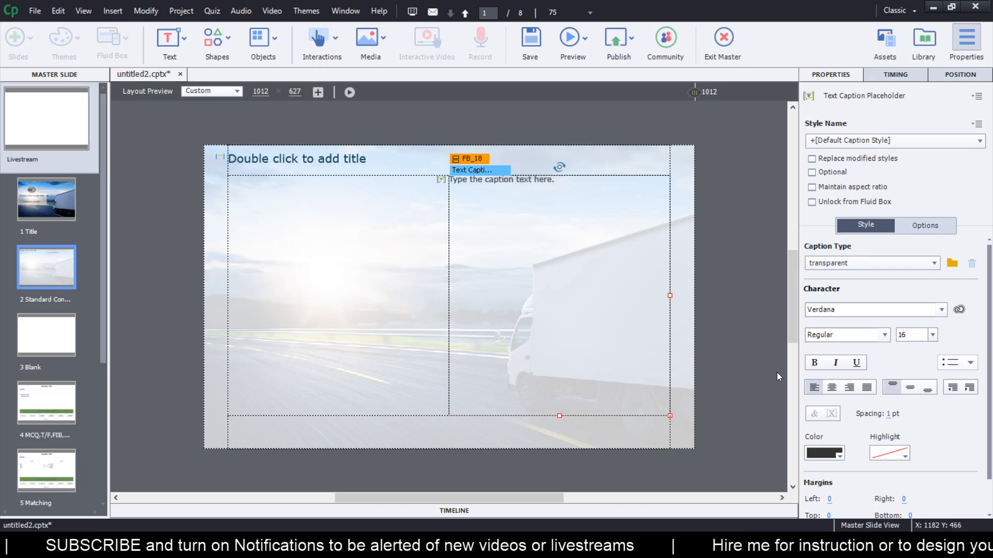
{"action": "left_click", "coordinate": [888, 414]}
{"action": "type", "text": "1.3"}
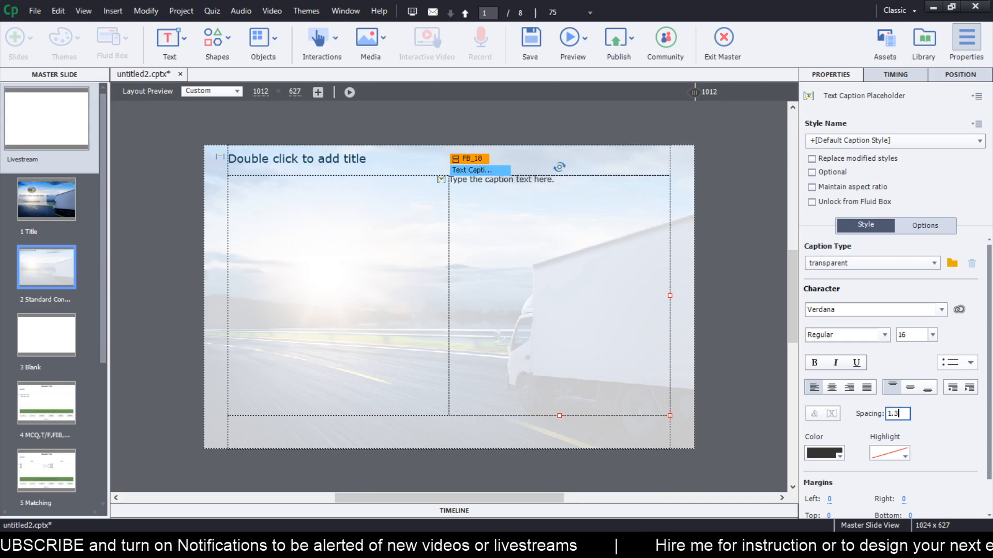
{"action": "key", "text": "Return"}
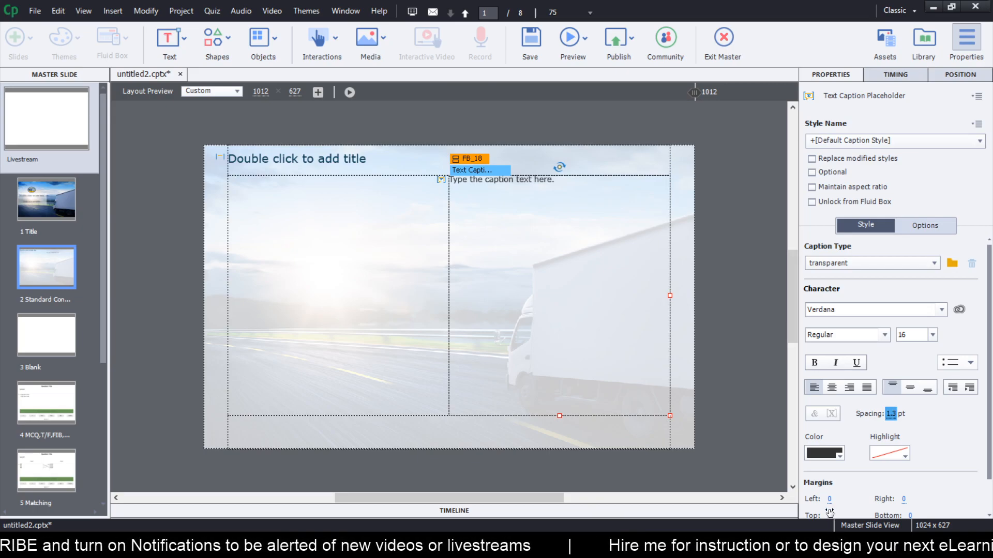
Step: Set the caption placeholder's left and right margins to 5
{"action": "key", "text": "Tab"}
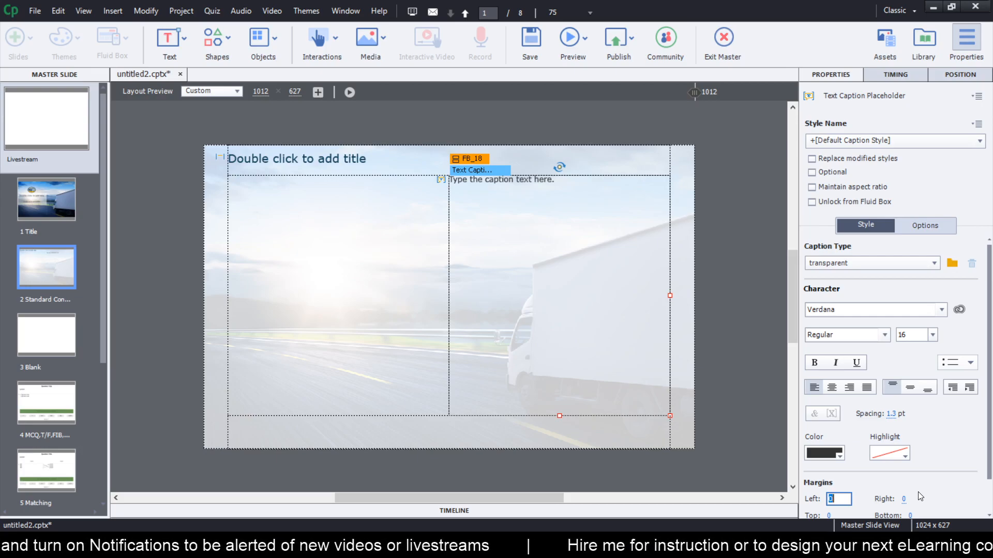
{"action": "type", "text": "5"}
{"action": "key", "text": "Tab"}
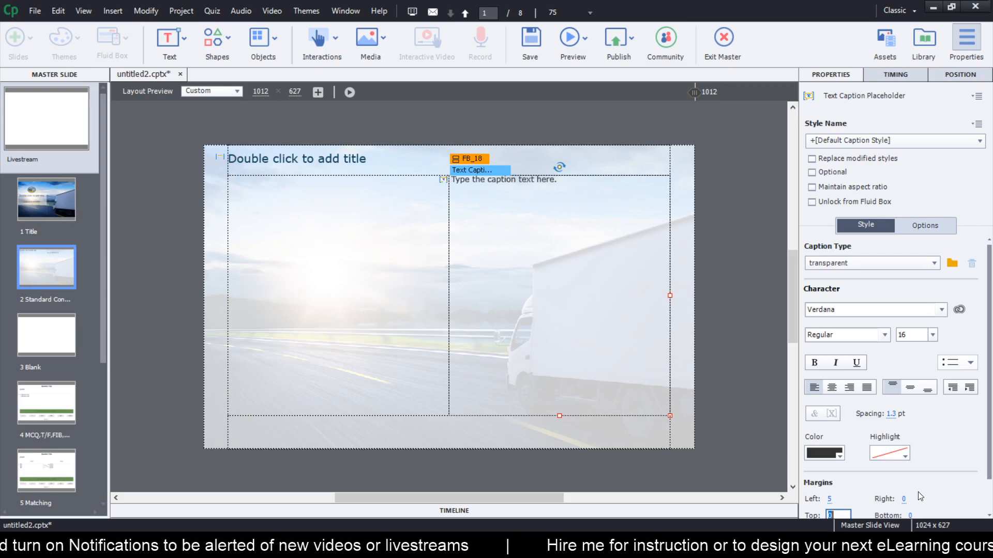
{"action": "type", "text": "5"}
{"action": "key", "text": "Tab"}
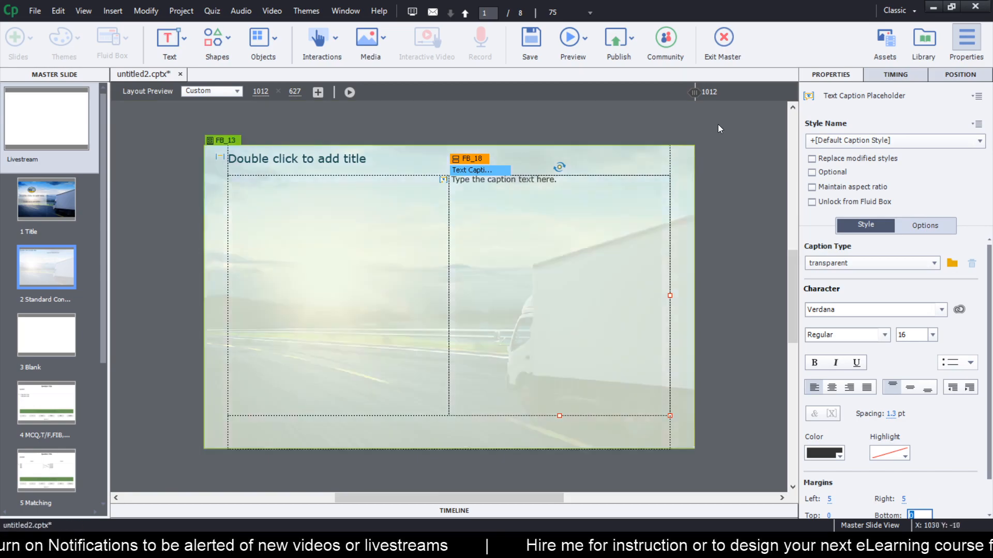
{"action": "left_click", "coordinate": [721, 173]}
Step: Save the caption placeholder's formatting as a new object style named "Body Text" and save the theme
{"action": "left_click", "coordinate": [609, 257]}
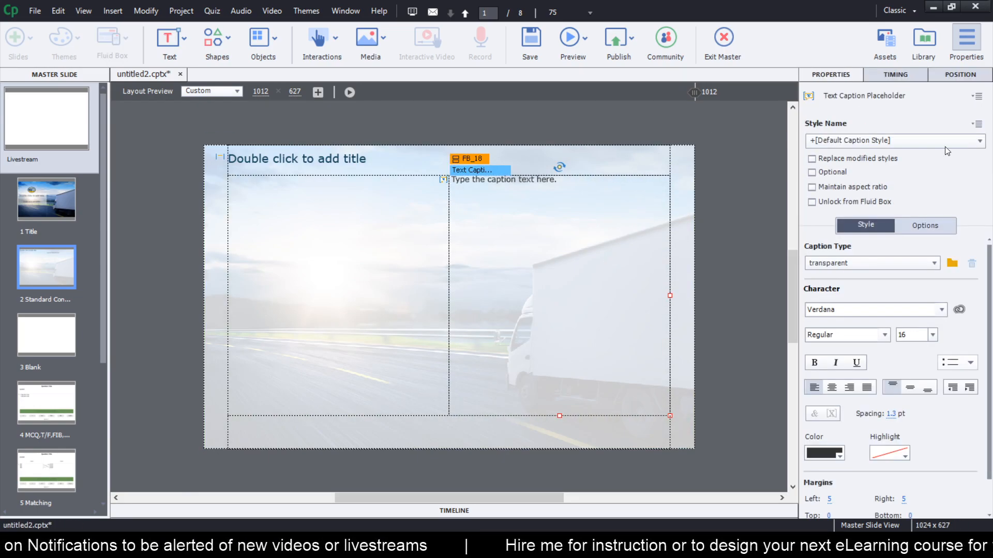
{"action": "left_click", "coordinate": [977, 124]}
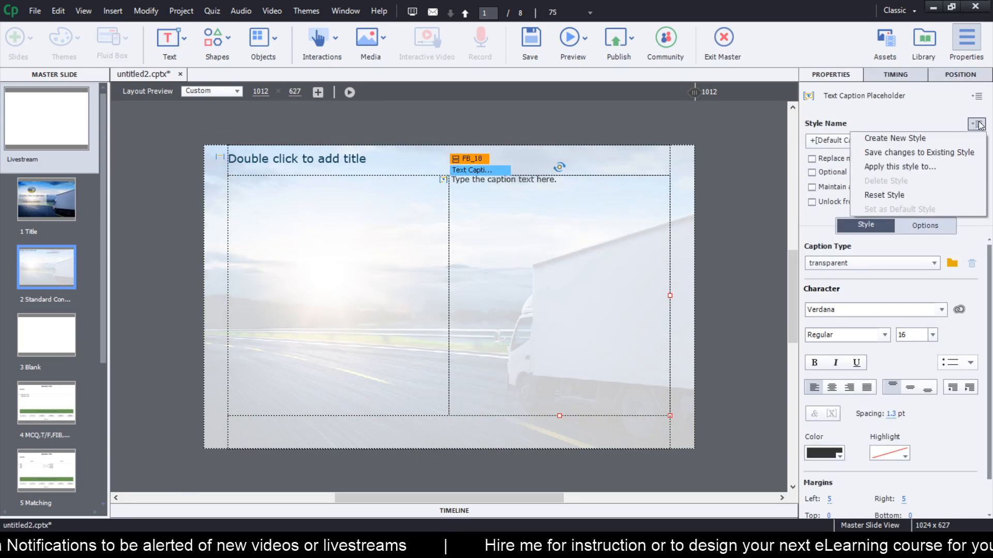
{"action": "left_click", "coordinate": [895, 138]}
{"action": "left_click_drag", "start_coordinate": [868, 169], "coordinate": [784, 170]}
{"action": "type", "text": "Body Text"}
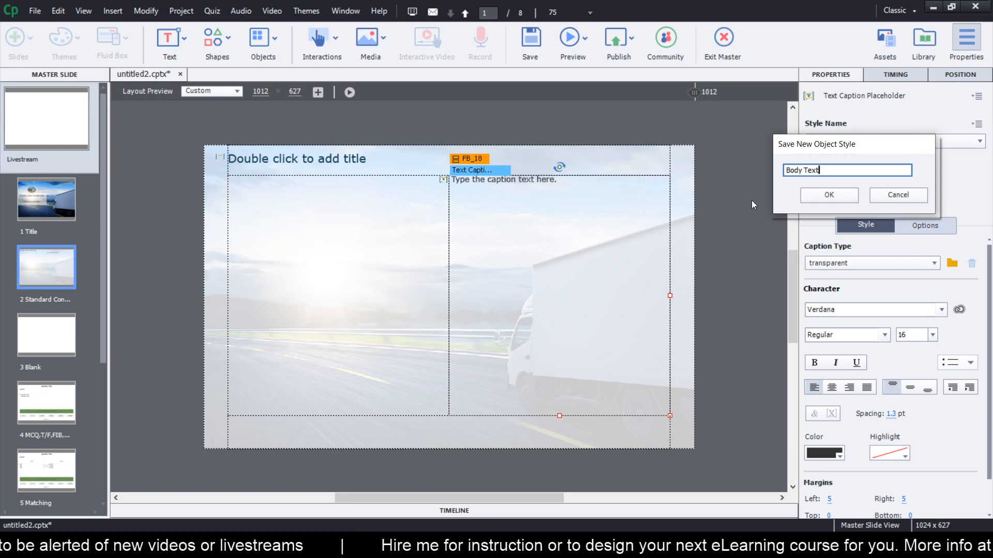
{"action": "left_click", "coordinate": [842, 196]}
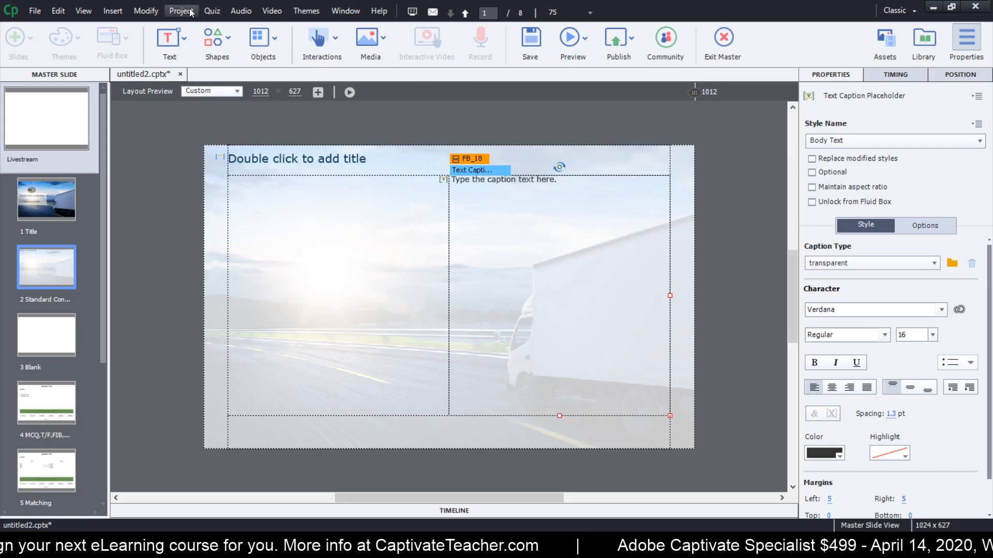
{"action": "left_click", "coordinate": [298, 17]}
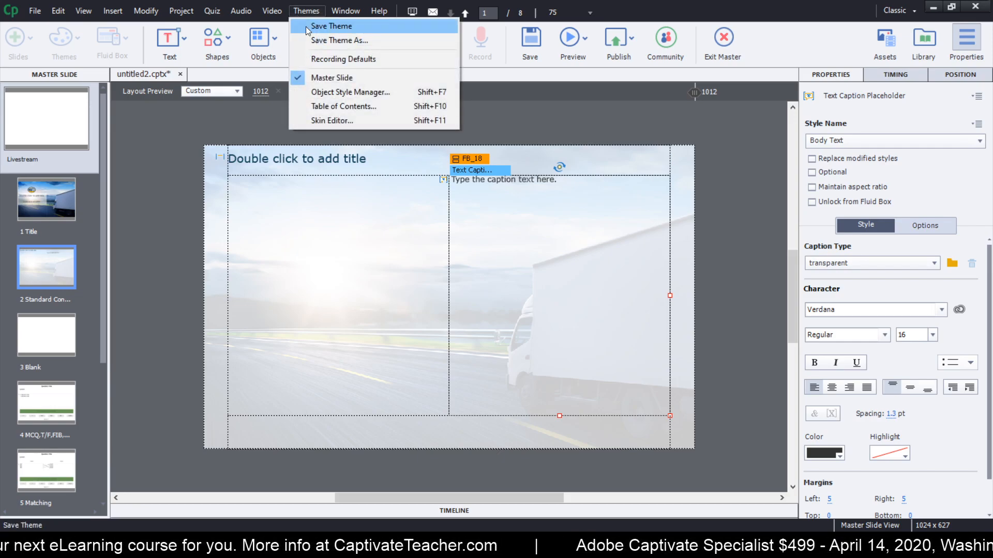
{"action": "left_click", "coordinate": [306, 27]}
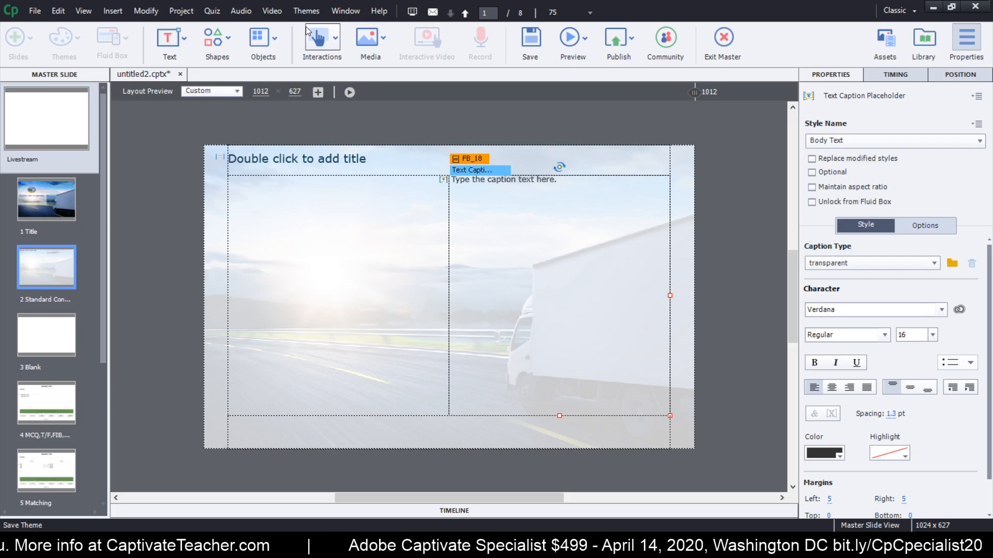
Step: Insert the Orbit icon from the asset library into the fluid box along the bottom of the Standard Content Slide master
{"action": "left_click", "coordinate": [514, 439]}
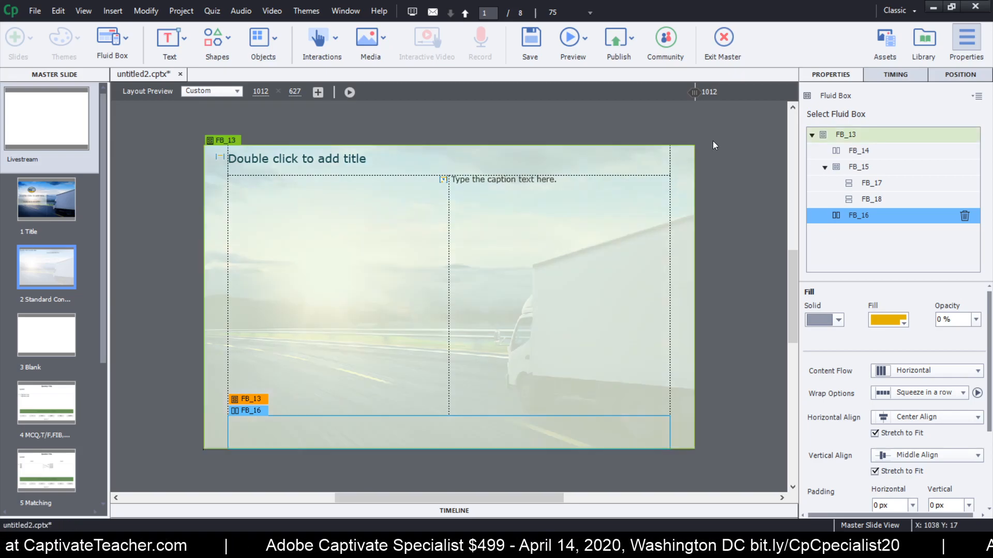
{"action": "left_click", "coordinate": [886, 39]}
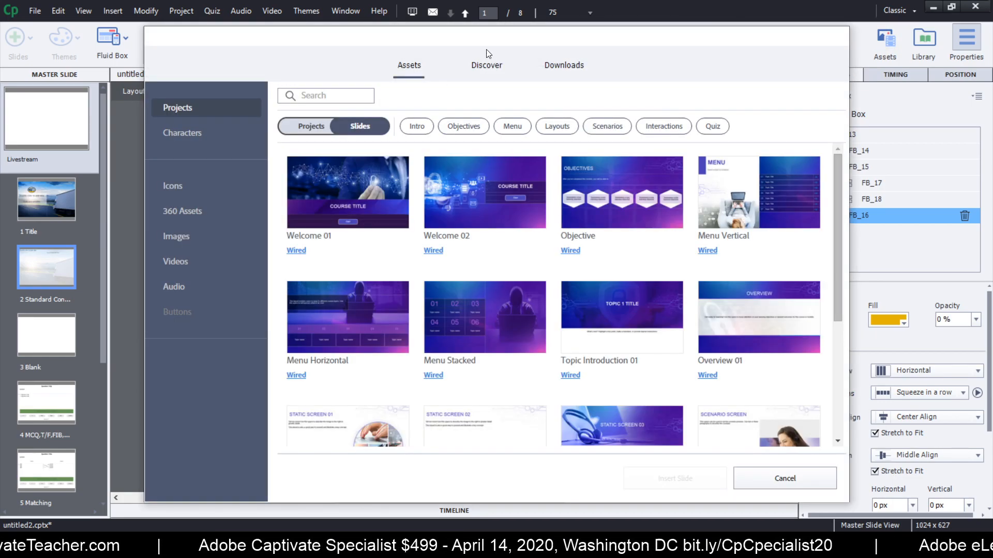
{"action": "left_click", "coordinate": [182, 187]}
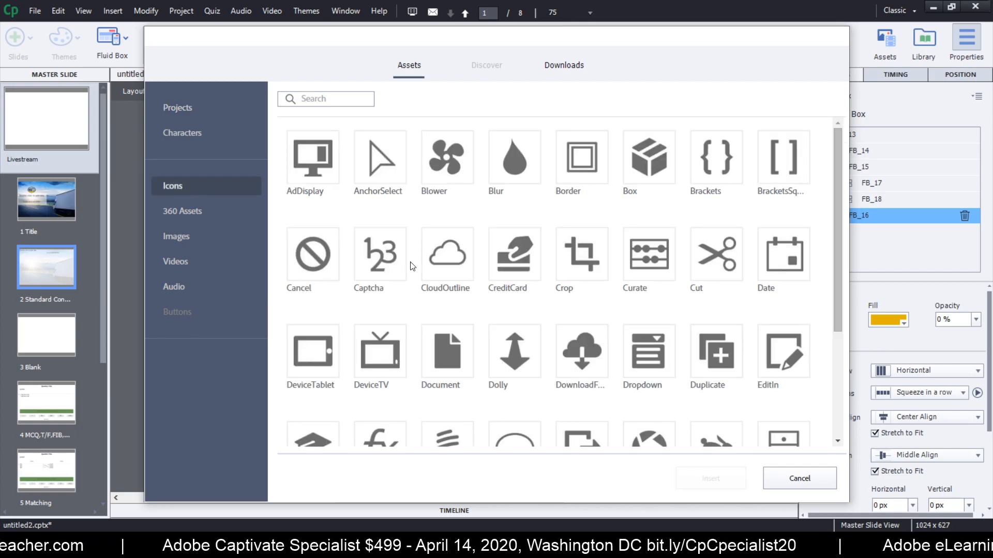
{"action": "scroll", "coordinate": [612, 280], "scroll_direction": "down", "scroll_amount": 7}
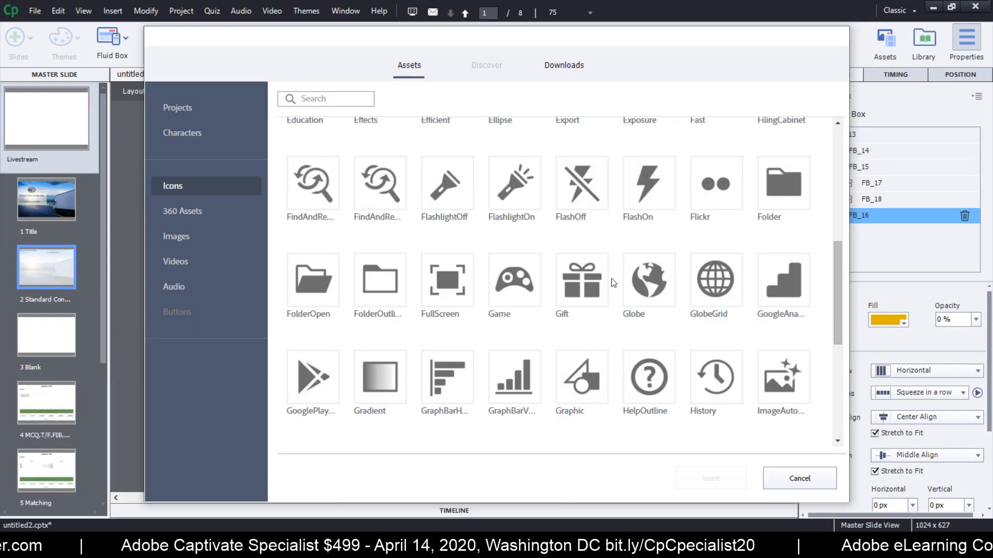
{"action": "scroll", "coordinate": [612, 282], "scroll_direction": "down", "scroll_amount": 5}
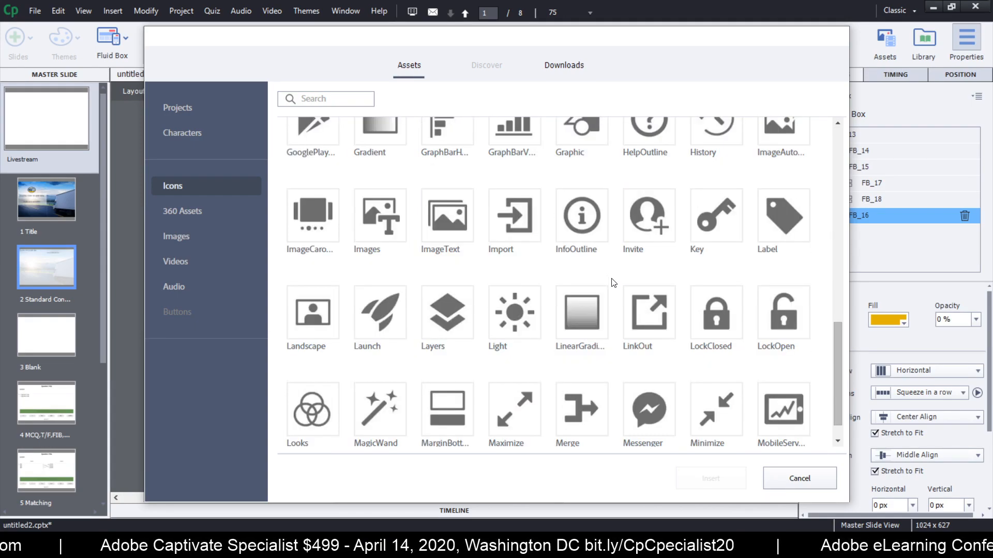
{"action": "scroll", "coordinate": [613, 282], "scroll_direction": "down", "scroll_amount": 1}
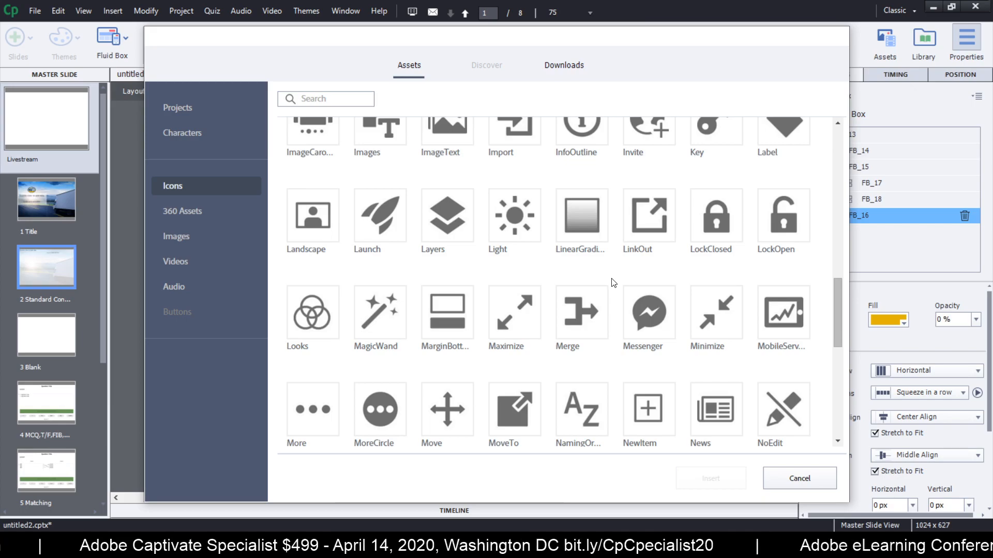
{"action": "scroll", "coordinate": [614, 282], "scroll_direction": "down", "scroll_amount": 2}
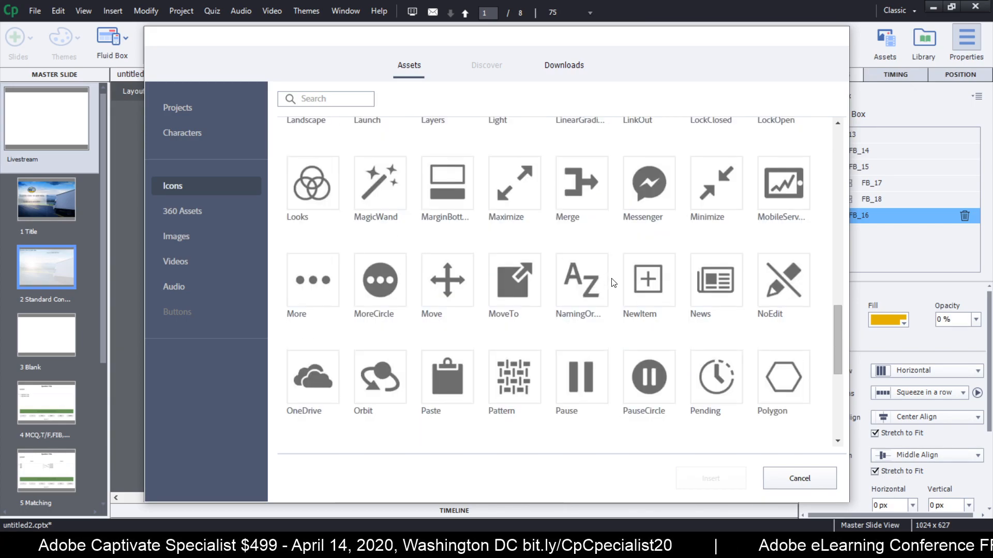
{"action": "scroll", "coordinate": [613, 282], "scroll_direction": "down", "scroll_amount": 1}
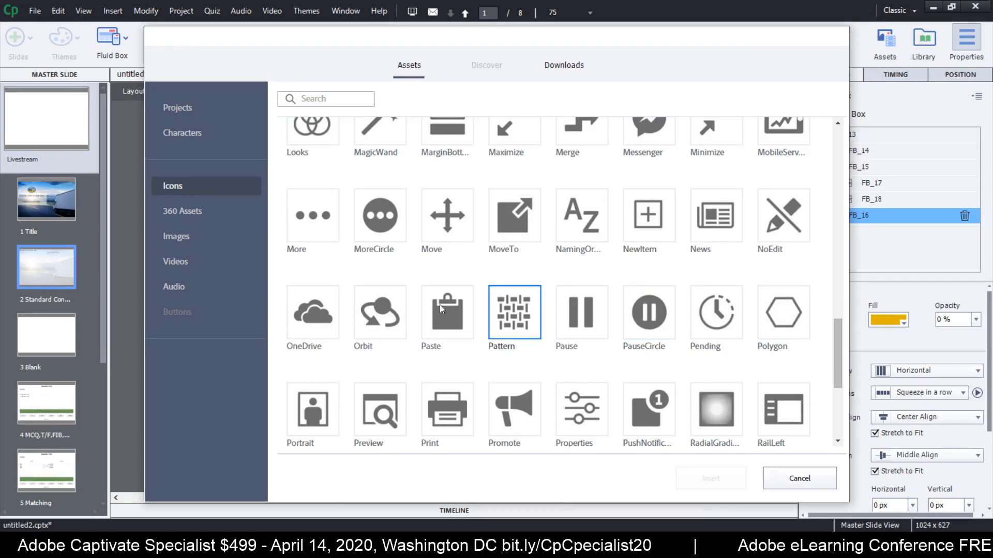
{"action": "left_click", "coordinate": [382, 318]}
{"action": "left_click", "coordinate": [714, 479]}
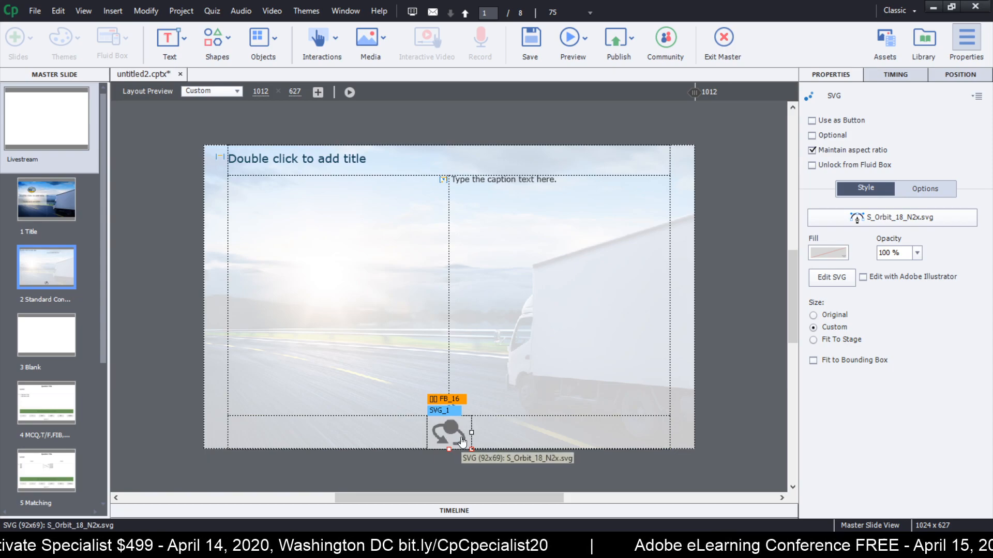
Step: Duplicate the Orbit icon three times to form a row of four in the bottom fluid box, and select that fluid box
{"action": "key", "text": "ctrl+d"}
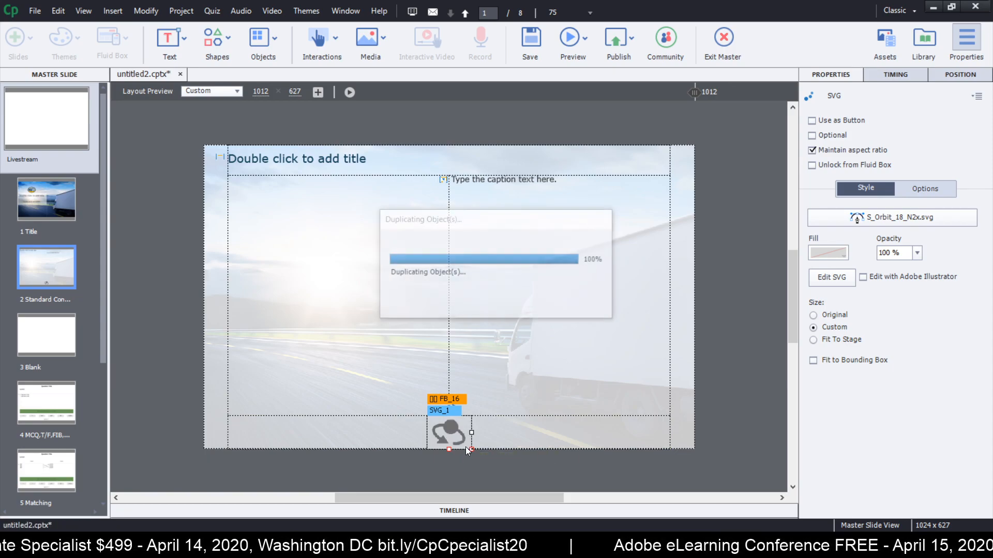
{"action": "key", "text": "ctrl+d"}
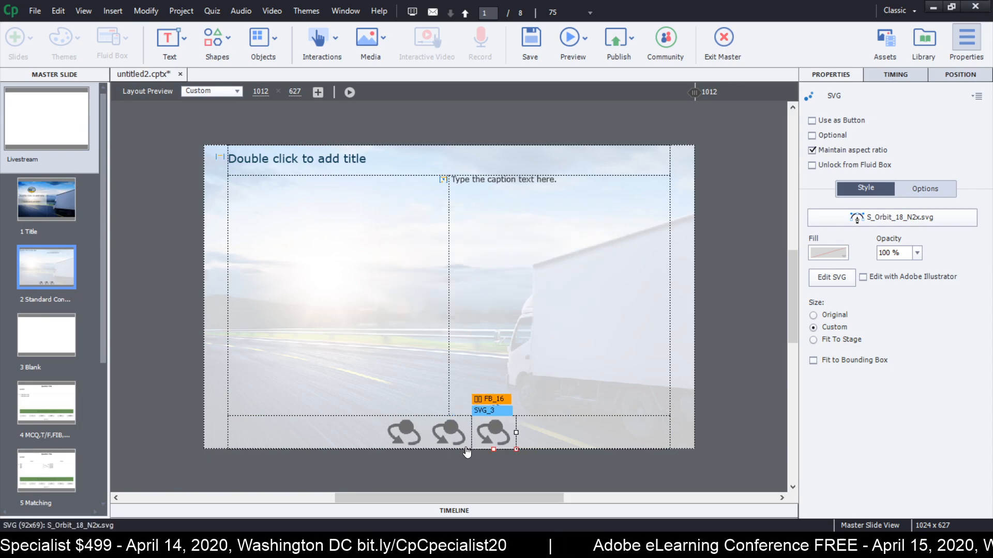
{"action": "key", "text": "ctrl+d"}
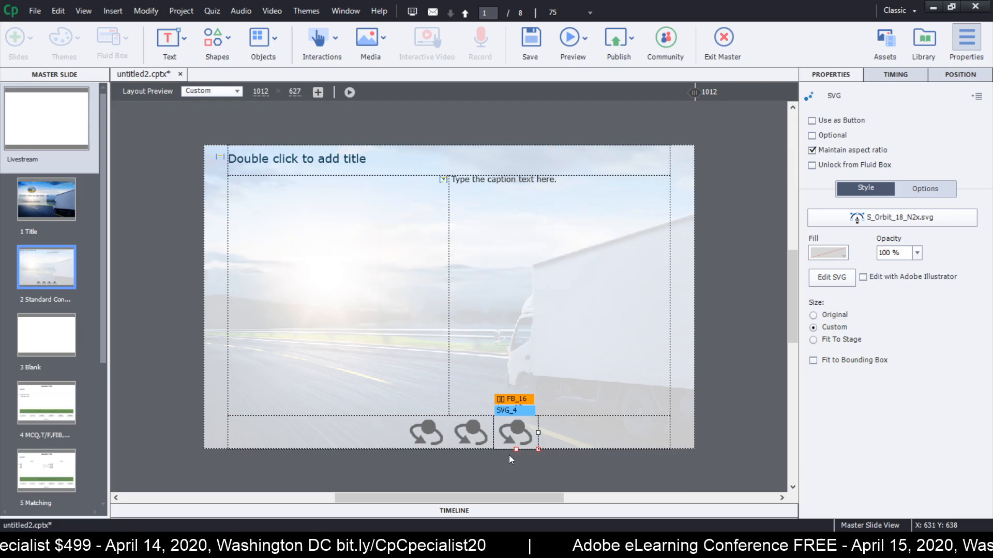
{"action": "left_click", "coordinate": [626, 444]}
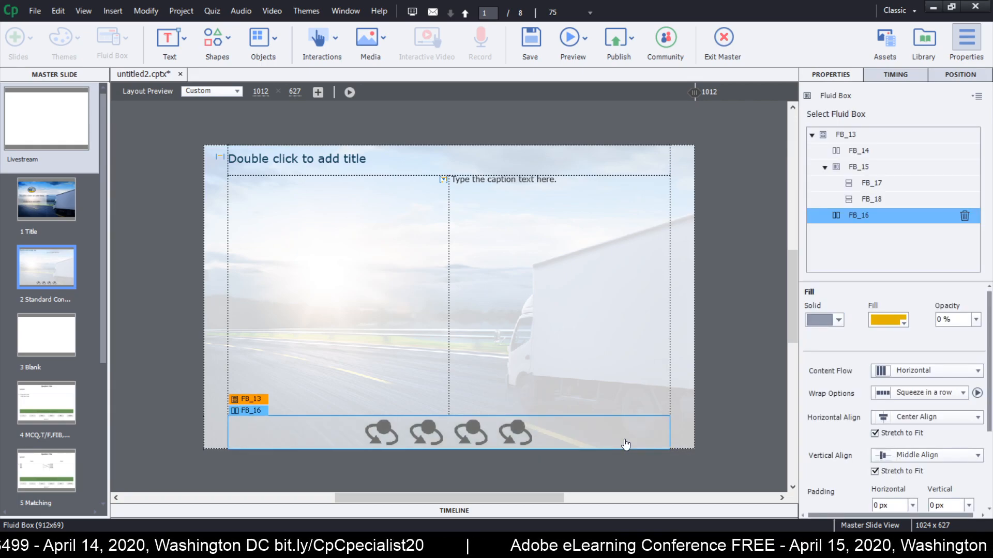